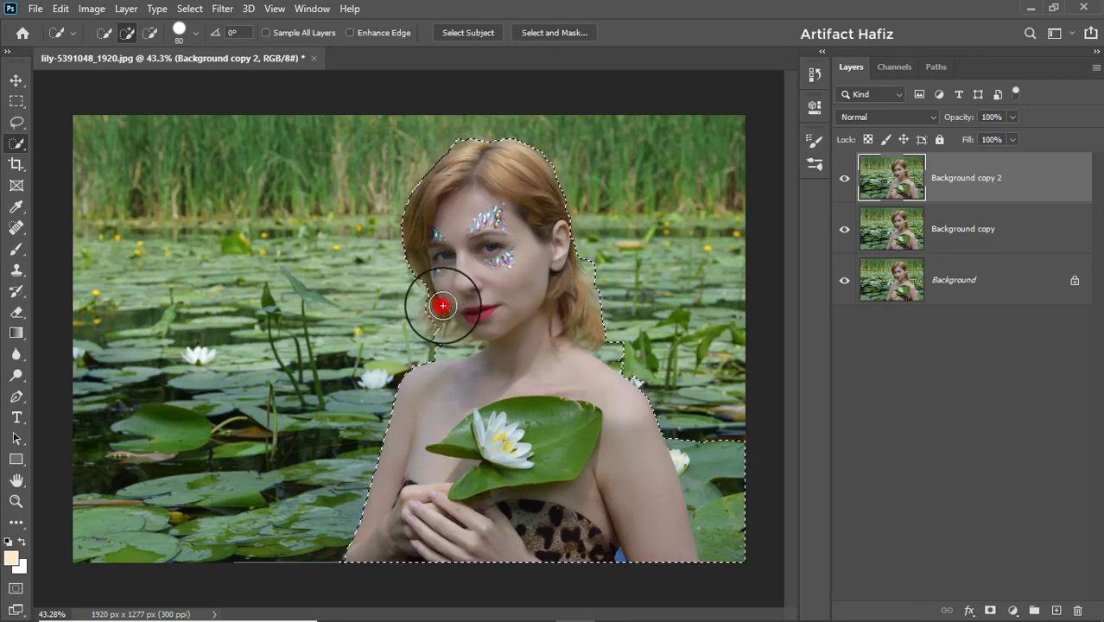
Subtract the lily-pad areas beside the woman's flower-side arm and the gap between her hair and opposite shoulder from the Quick Selection.
key("alt")
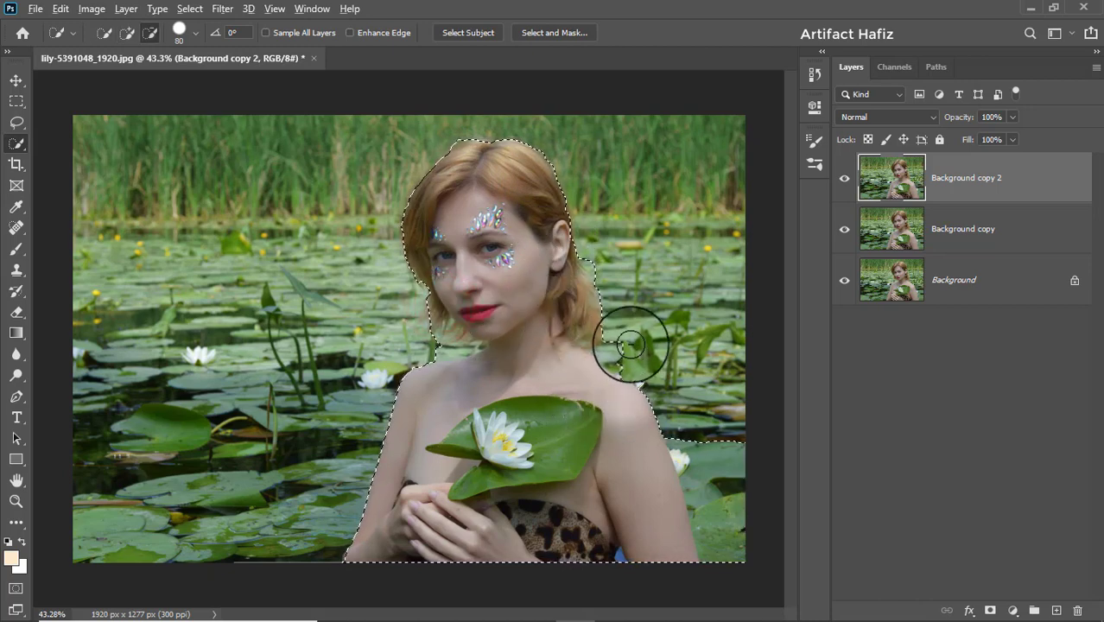
mouse_move(627, 343)
left_mouse_down()
mouse_move(724, 488)
mouse_move(741, 548)
mouse_move(688, 458)
left_mouse_up()
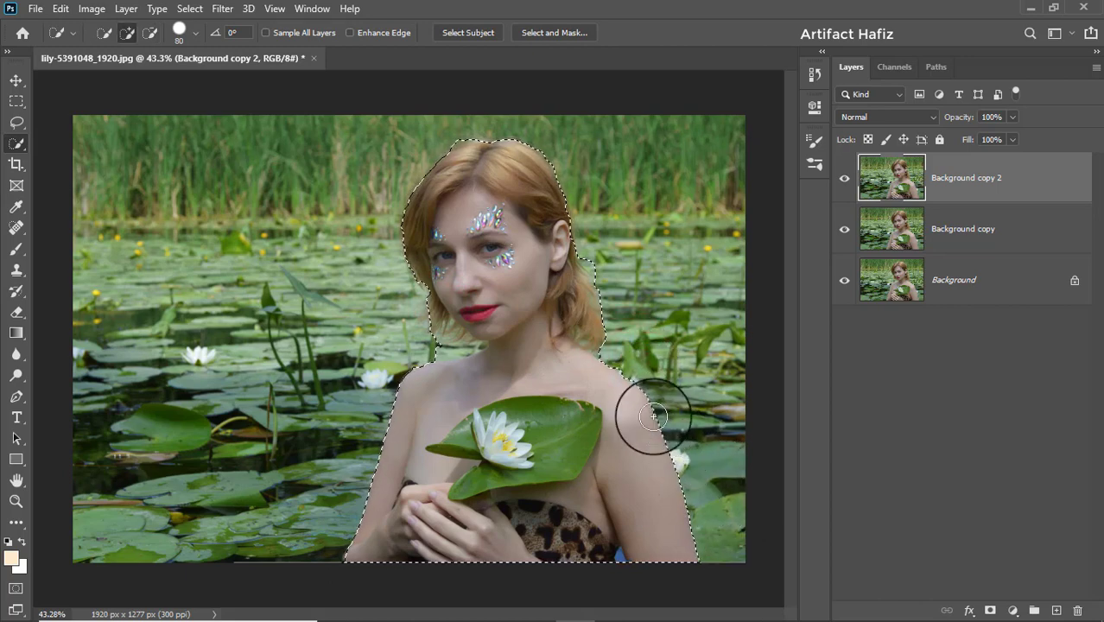
scroll(422, 356, "up", 4, "alt")
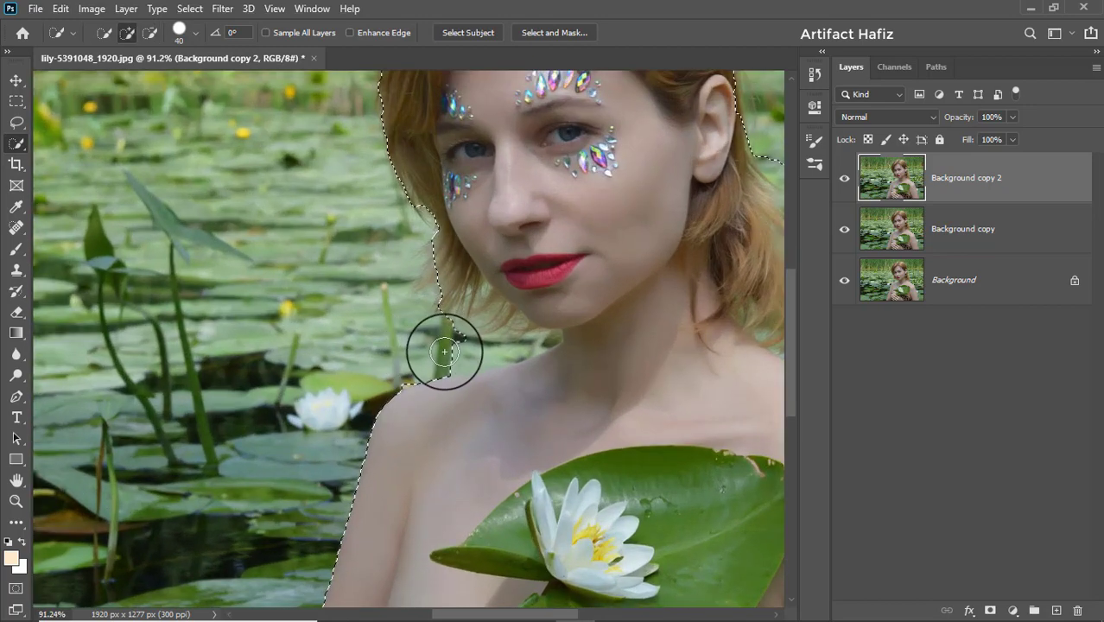
left_click_drag(444, 354, 481, 348, "alt")
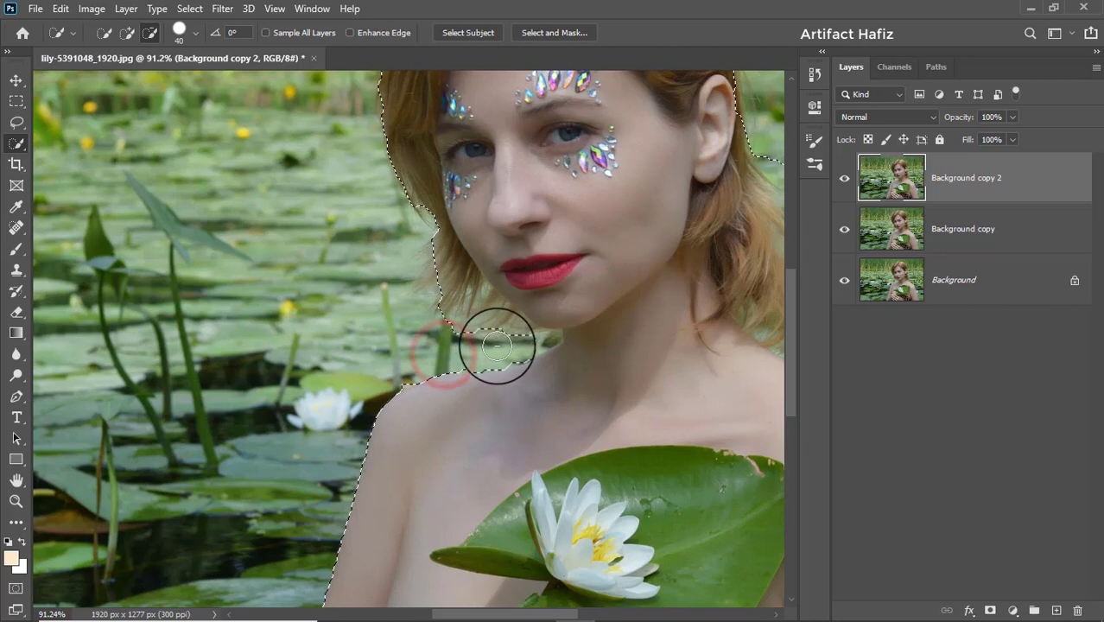
Tighten the Quick Selection around the woman's hair by subtracting the background beside it and above her head.
scroll(456, 320, "down", 2, "alt")
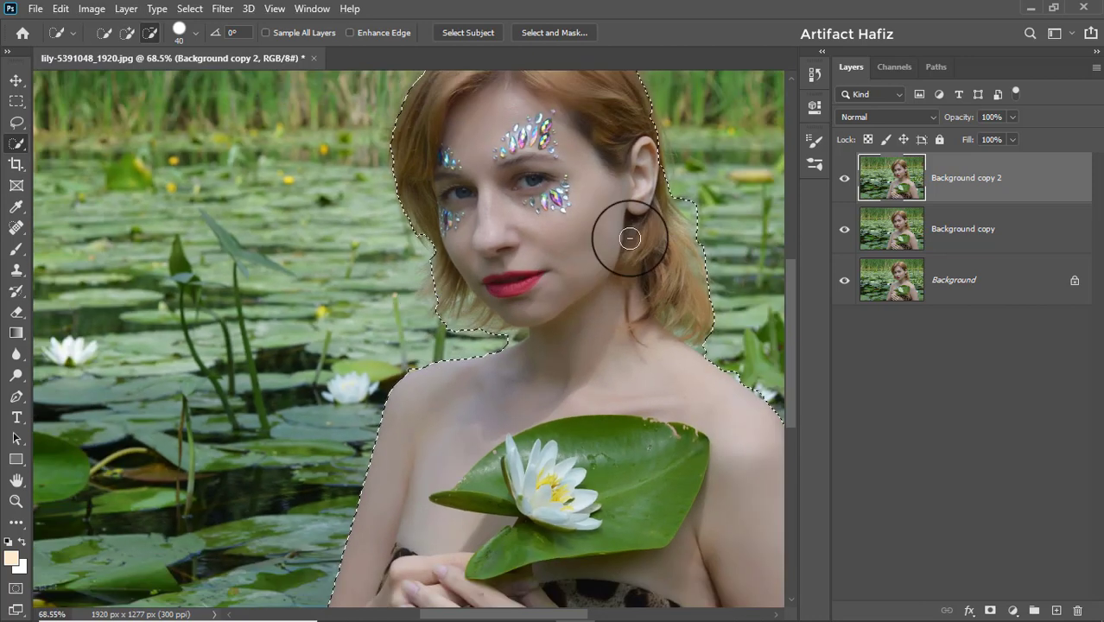
mouse_move(690, 185)
left_mouse_down("alt")
mouse_move(704, 248)
mouse_move(675, 276)
mouse_move(694, 309)
left_mouse_up("alt")
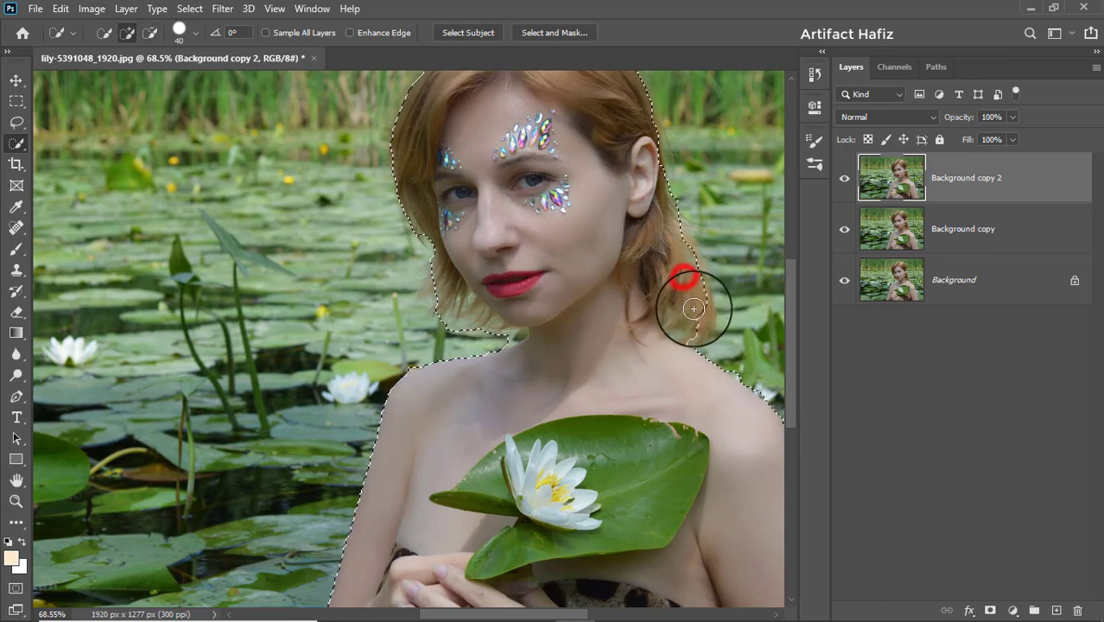
left_click_drag(575, 269, 550, 349)
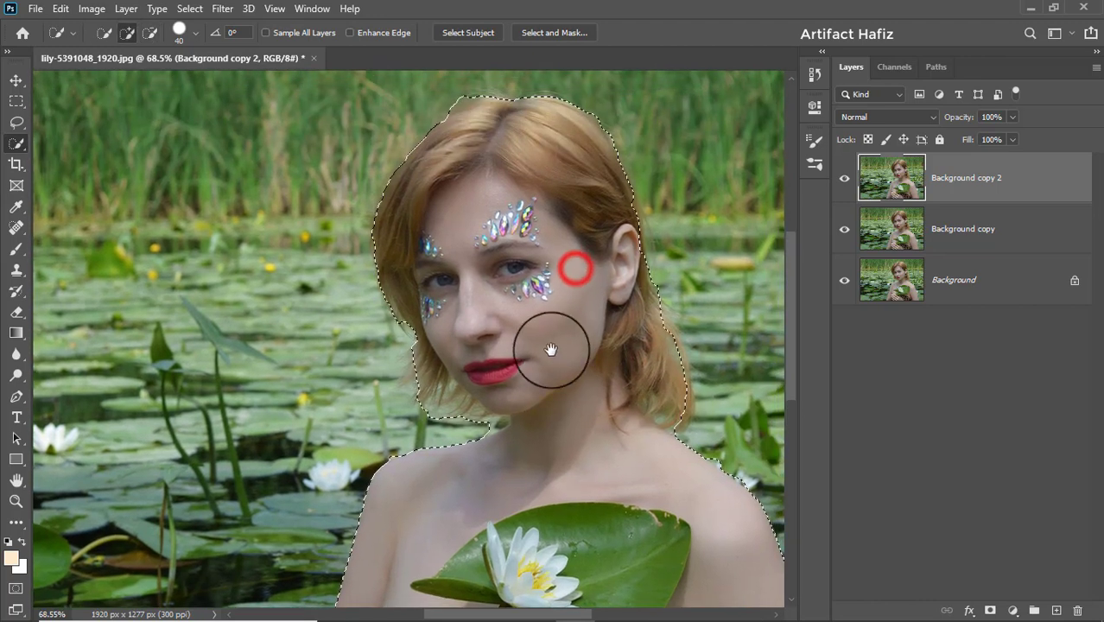
left_click_drag(451, 90, 456, 87, "alt")
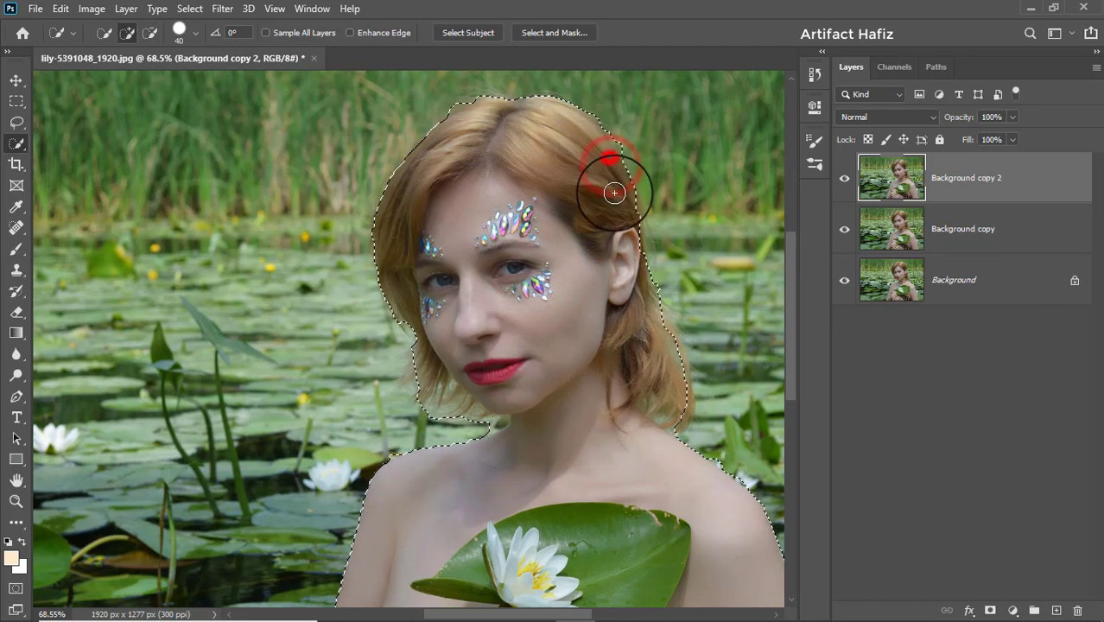
scroll(597, 269, "down", 3)
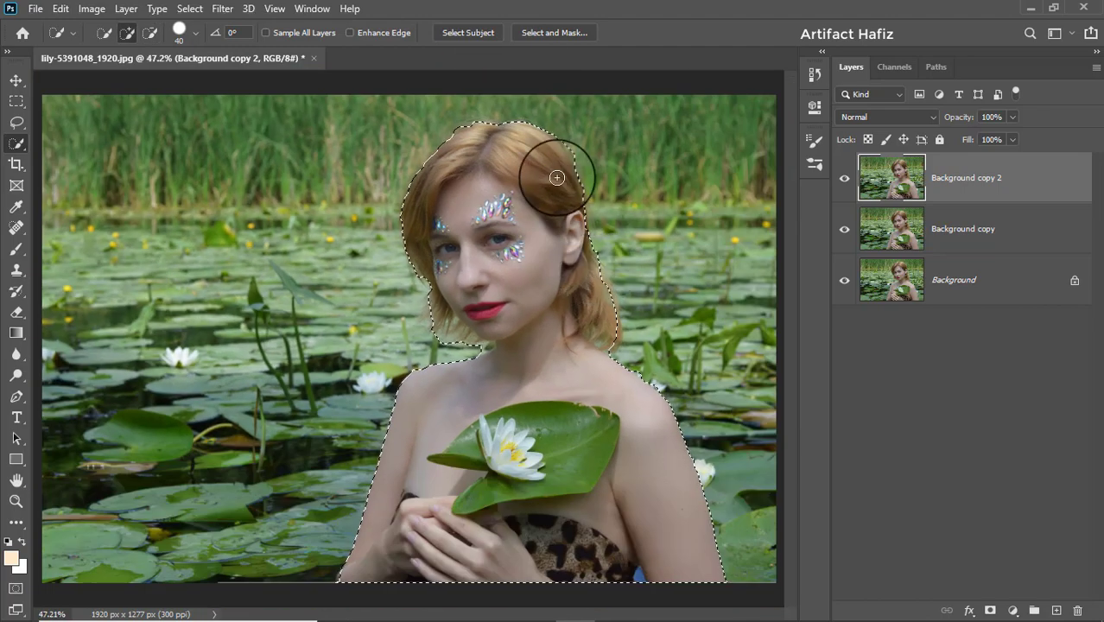
Refine the selection in Select and Mask, painting the Refine Edge Brush along the hair and body outline with the brush enlarged from 60 to 80.
left_click(544, 33)
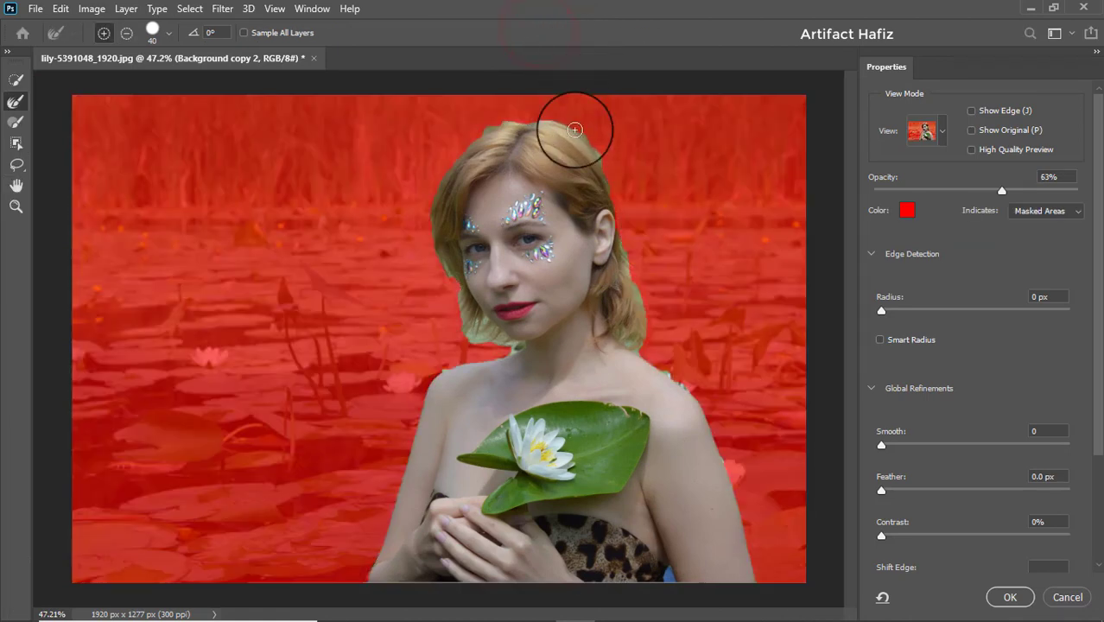
left_click(17, 103)
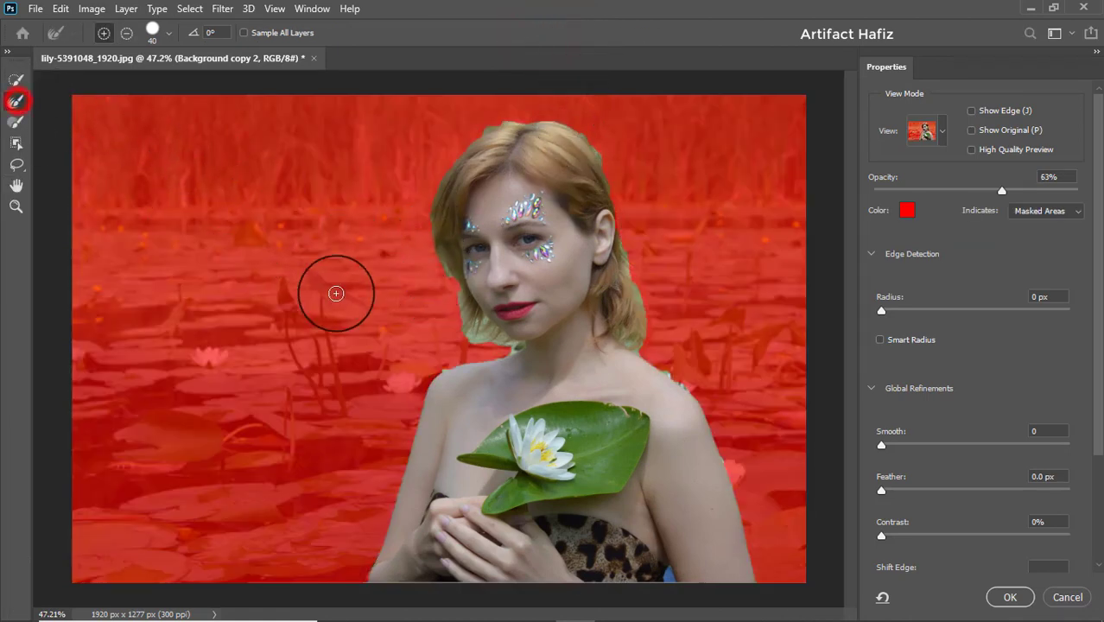
key("bracketright")
key("bracketright")
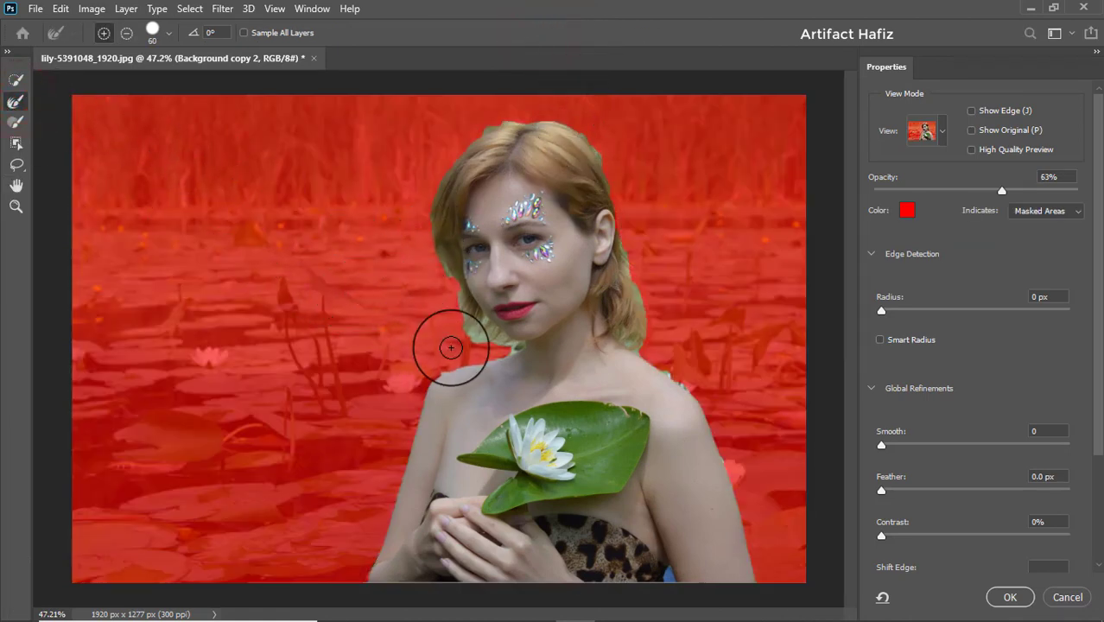
mouse_move(450, 357)
left_mouse_down()
mouse_move(516, 344)
mouse_move(471, 327)
mouse_move(466, 315)
mouse_move(481, 327)
mouse_move(432, 252)
left_mouse_up()
mouse_move(443, 164)
left_mouse_down()
mouse_move(482, 131)
mouse_move(522, 118)
mouse_move(552, 118)
mouse_move(600, 145)
mouse_move(627, 226)
mouse_move(640, 331)
mouse_move(626, 339)
mouse_move(723, 421)
mouse_move(704, 443)
mouse_move(713, 489)
mouse_move(674, 602)
left_mouse_up()
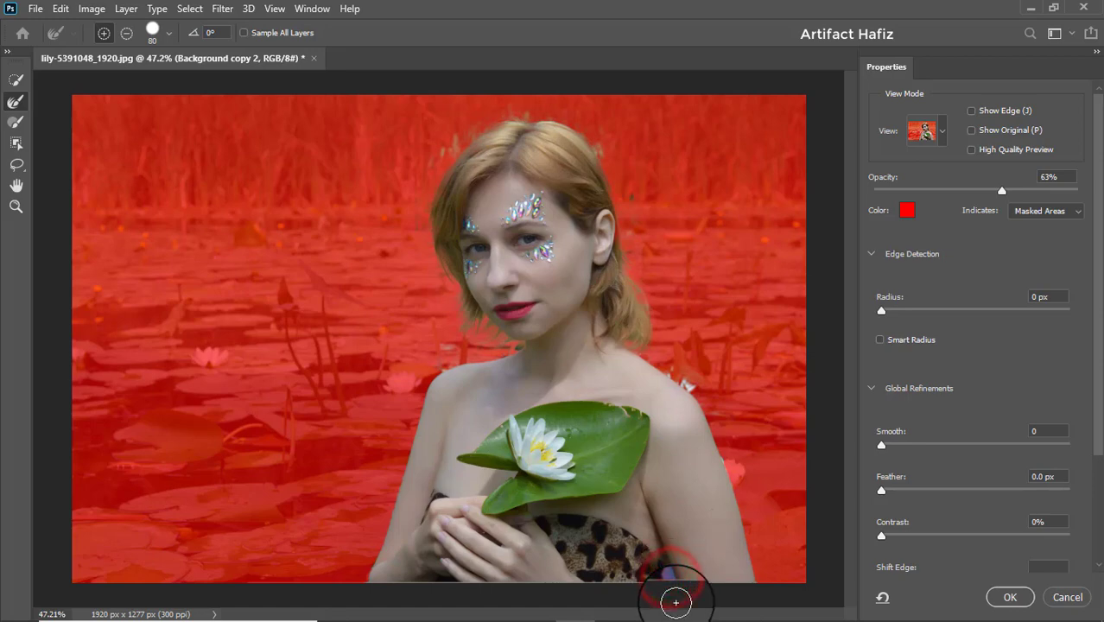
Clean up the refined selection with the size 40 Quick Selection tool around the arms, shoulder and hair, and accept the result.
left_click(15, 80)
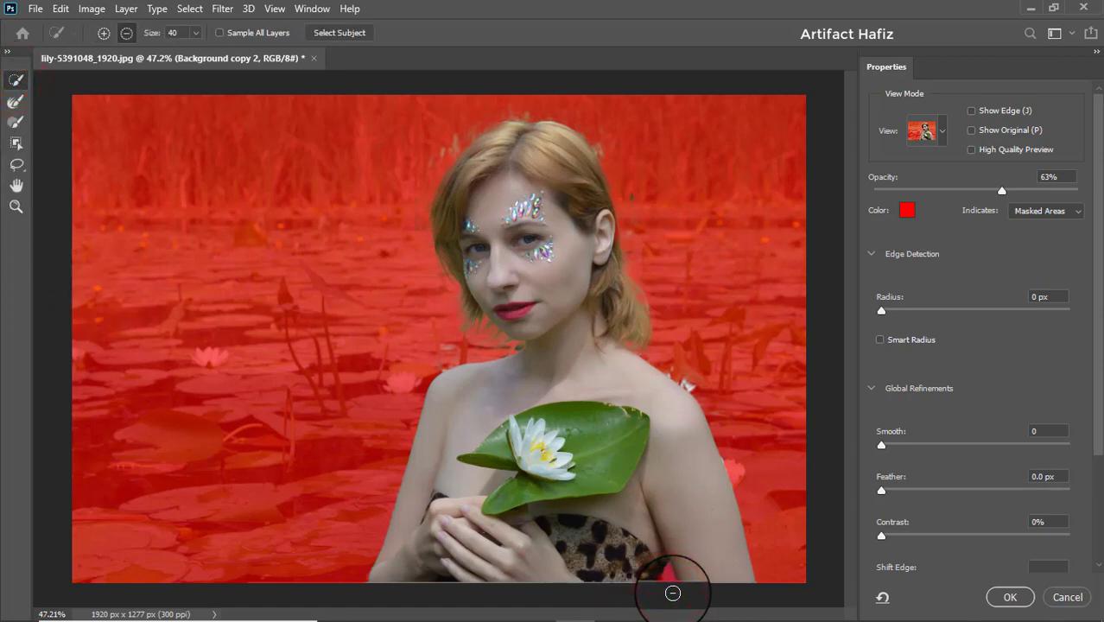
mouse_move(654, 583)
left_mouse_down()
mouse_move(642, 597)
mouse_move(685, 587)
left_mouse_up()
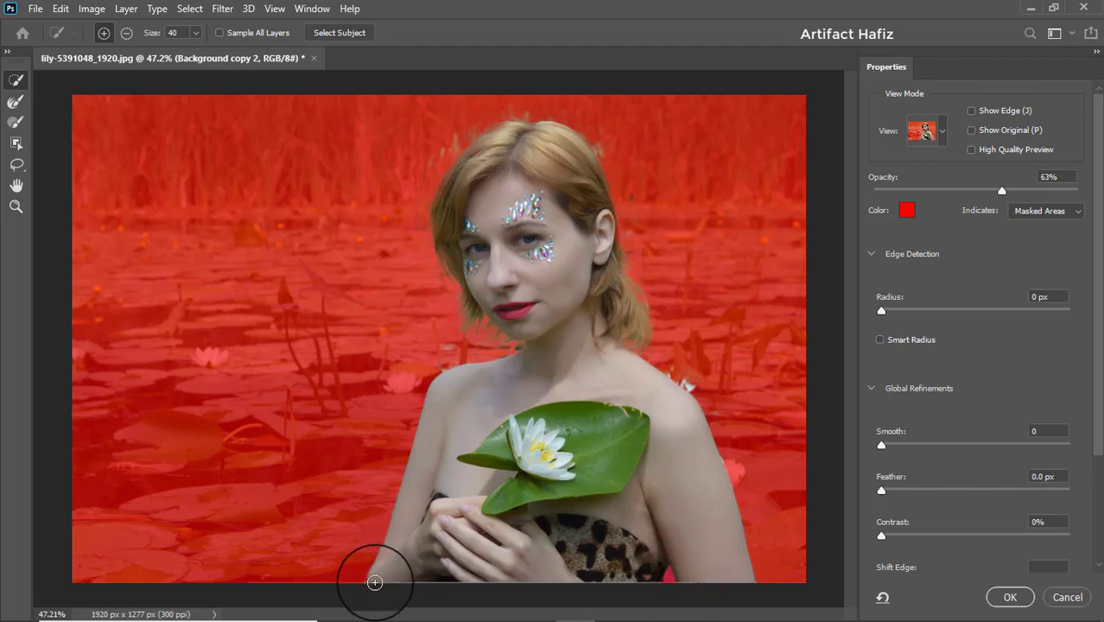
left_click_drag(380, 575, 423, 561)
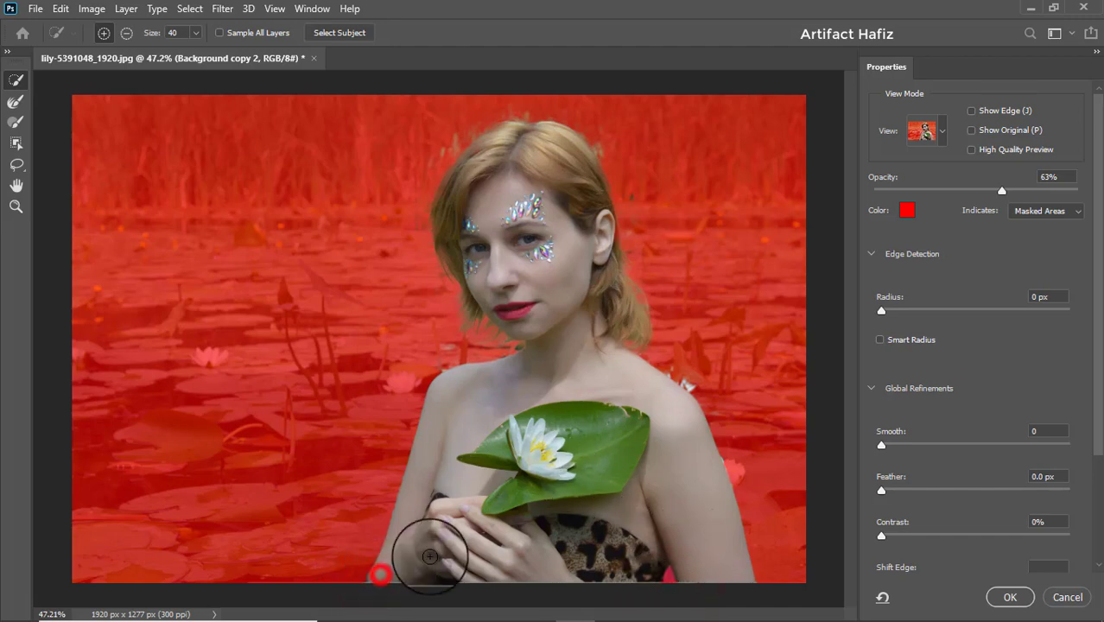
left_click_drag(667, 365, 698, 386)
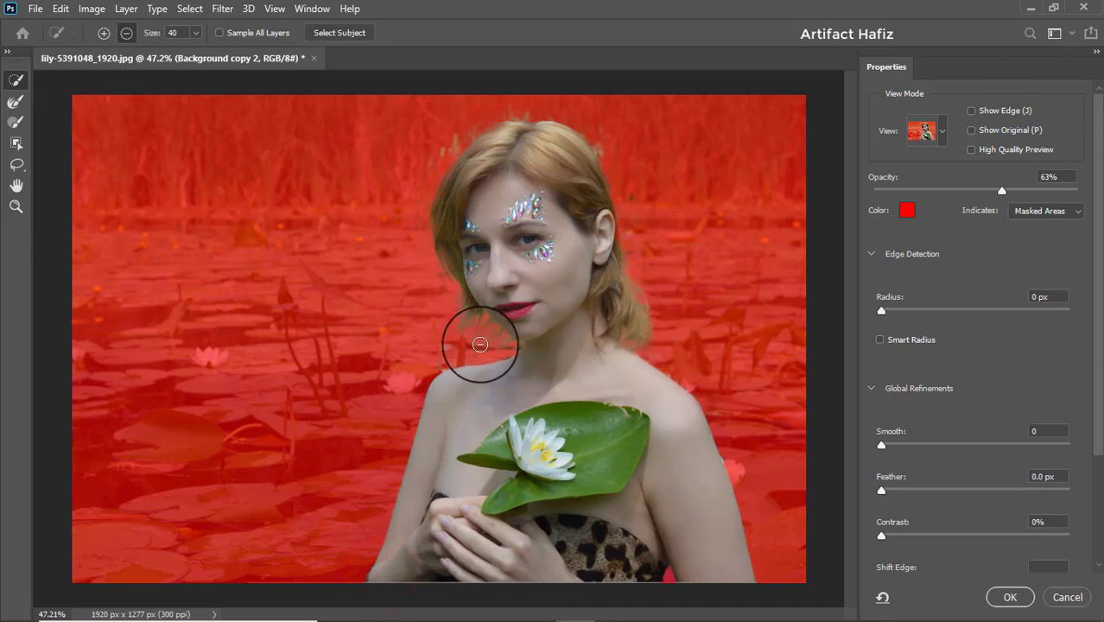
left_click_drag(432, 367, 445, 348)
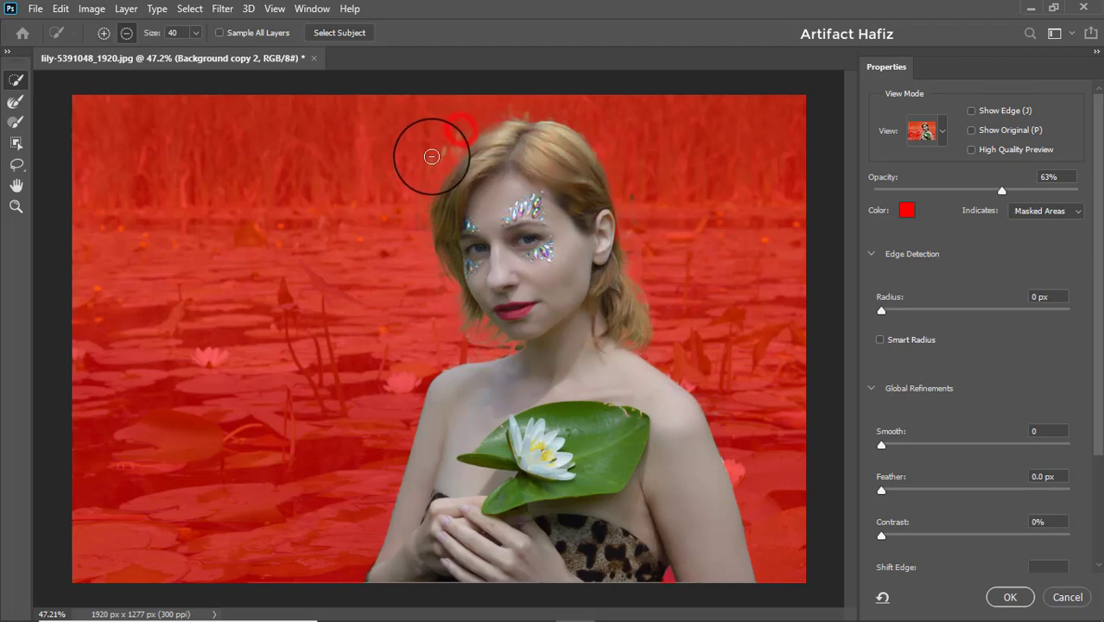
mouse_move(496, 115)
left_mouse_down()
mouse_move(541, 109)
mouse_move(466, 166)
left_mouse_up()
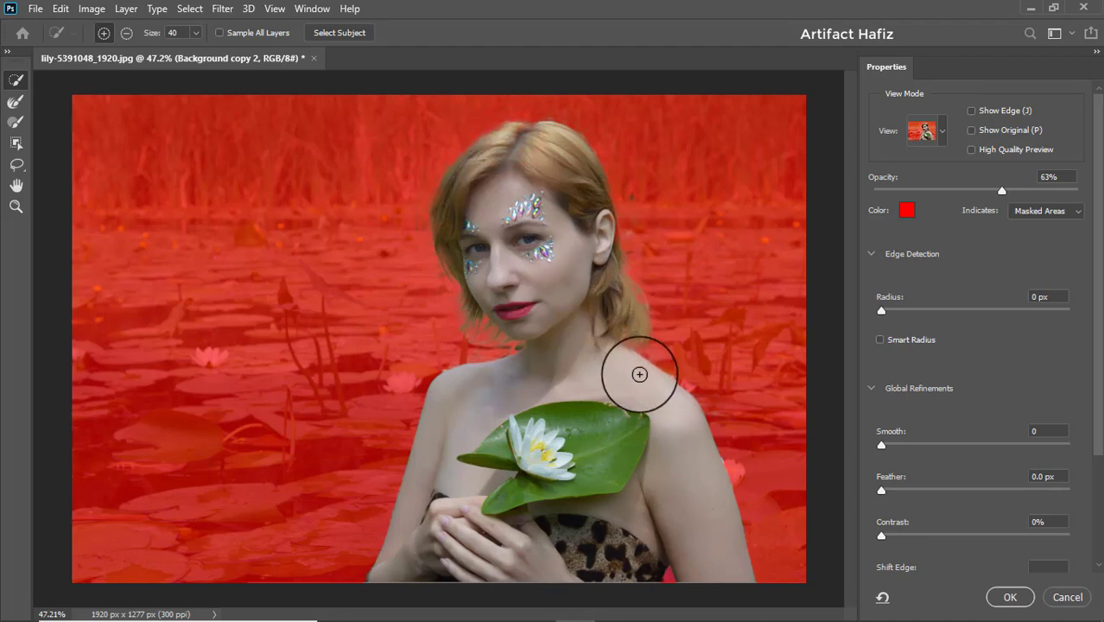
left_click(1005, 597)
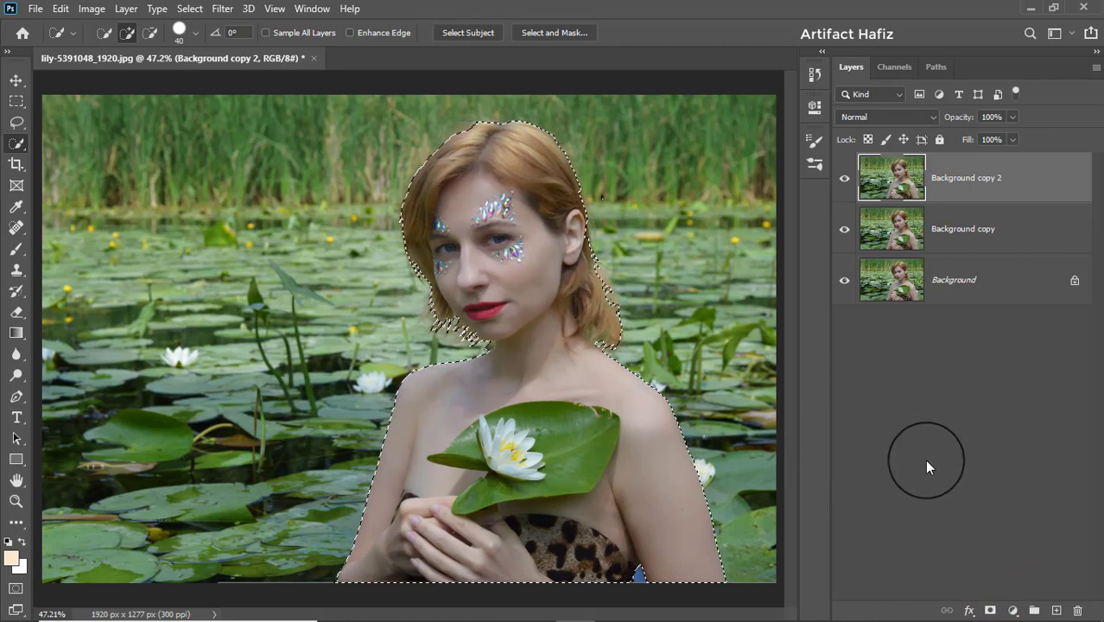
Add a layer mask from the selection to Background copy 2 and hide that layer.
left_click(990, 609)
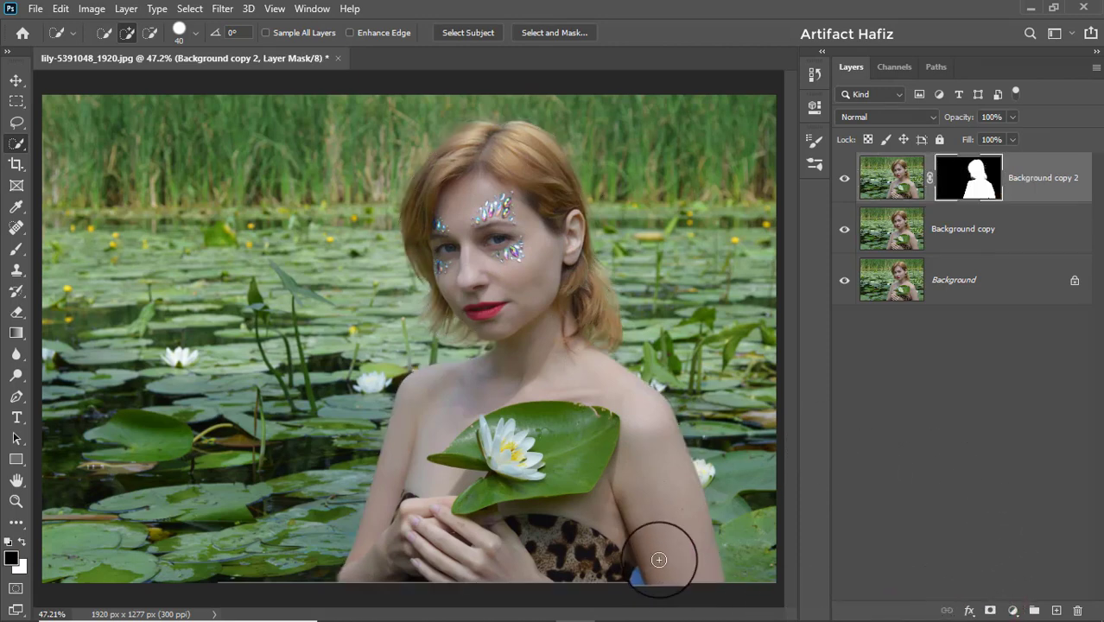
left_click(845, 181)
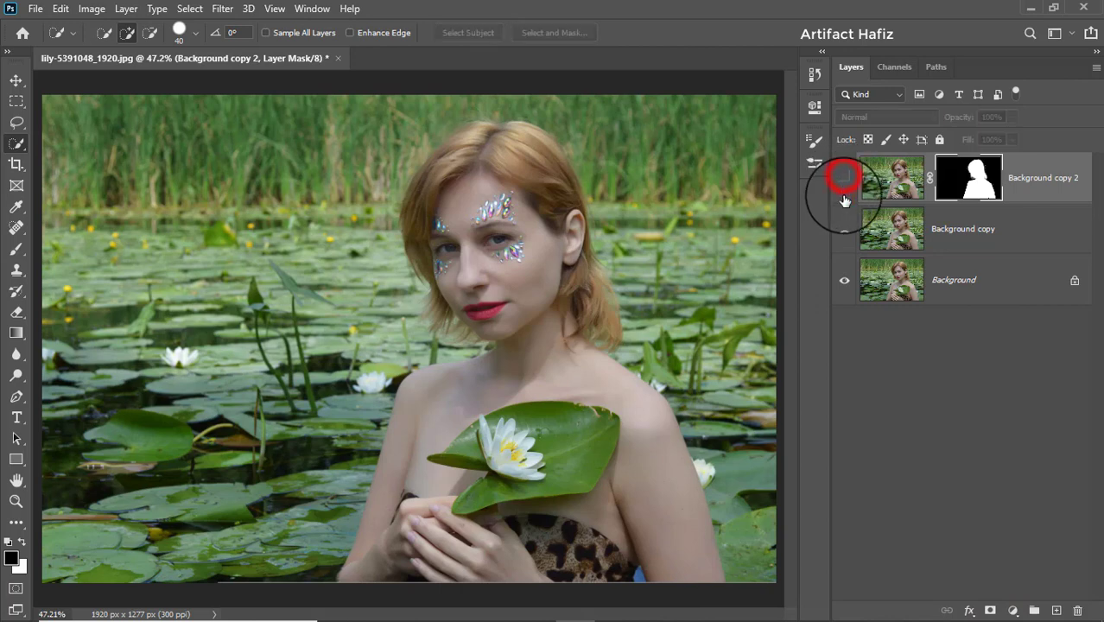
Load the Background copy 2 mask as a selection on the Background copy layer and expand it by 16 pixels.
left_click(955, 230)
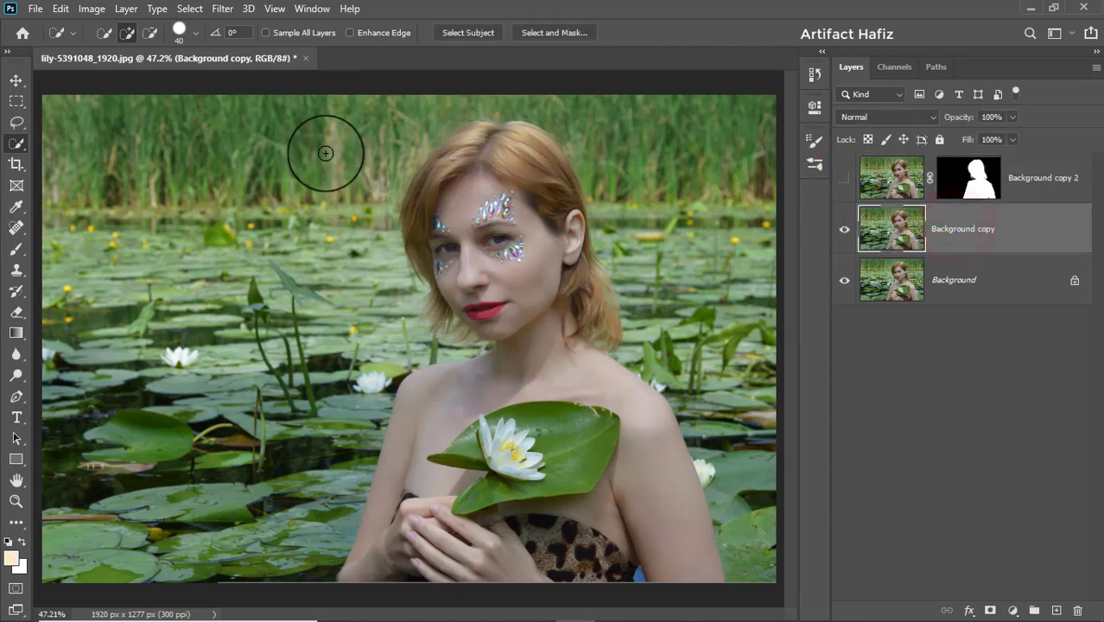
left_click(972, 184, "ctrl")
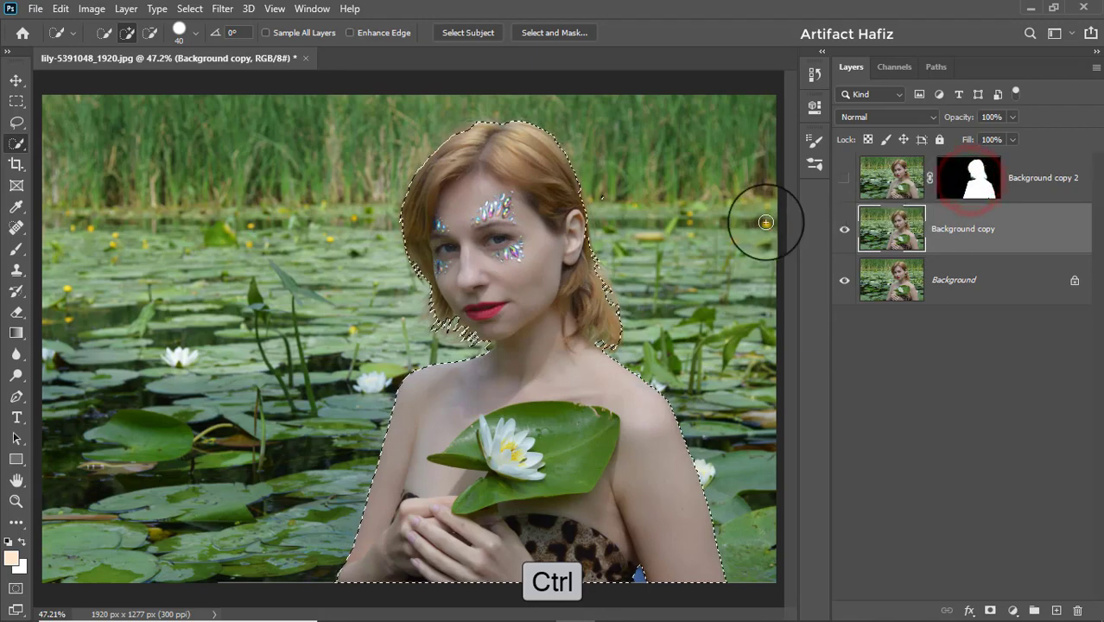
left_click(190, 9)
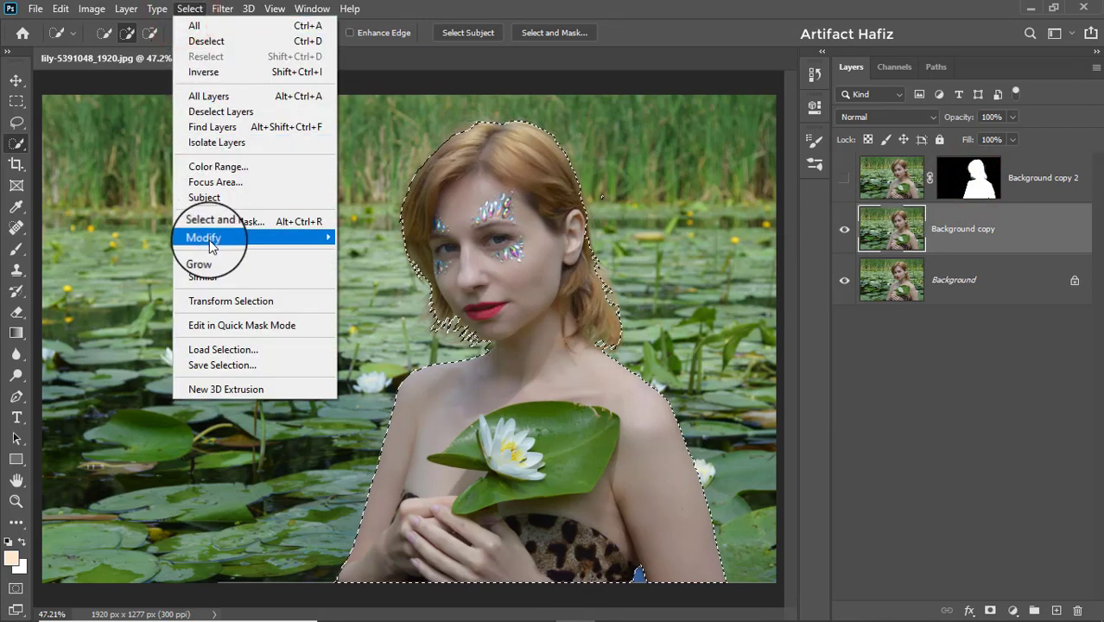
mouse_move(217, 238)
left_click(366, 271)
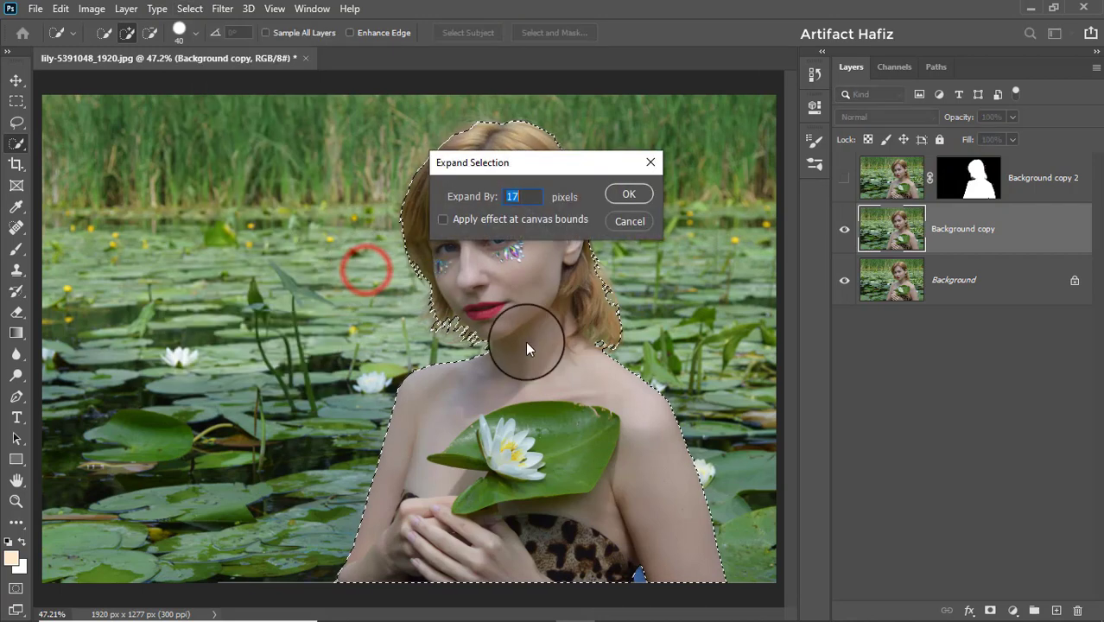
left_click(536, 194)
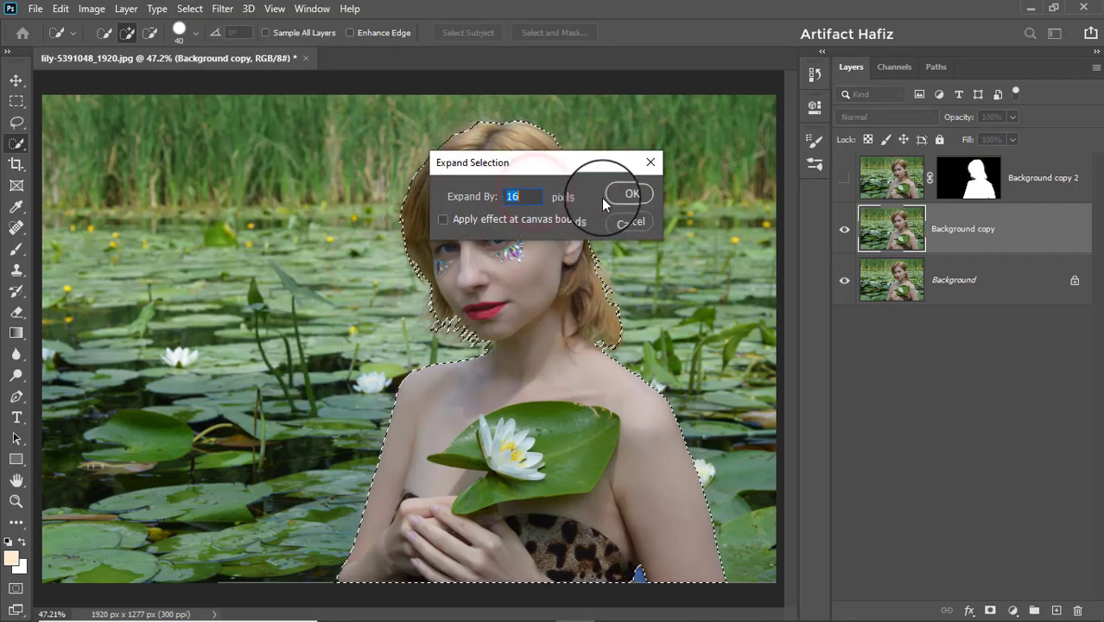
left_click(628, 194)
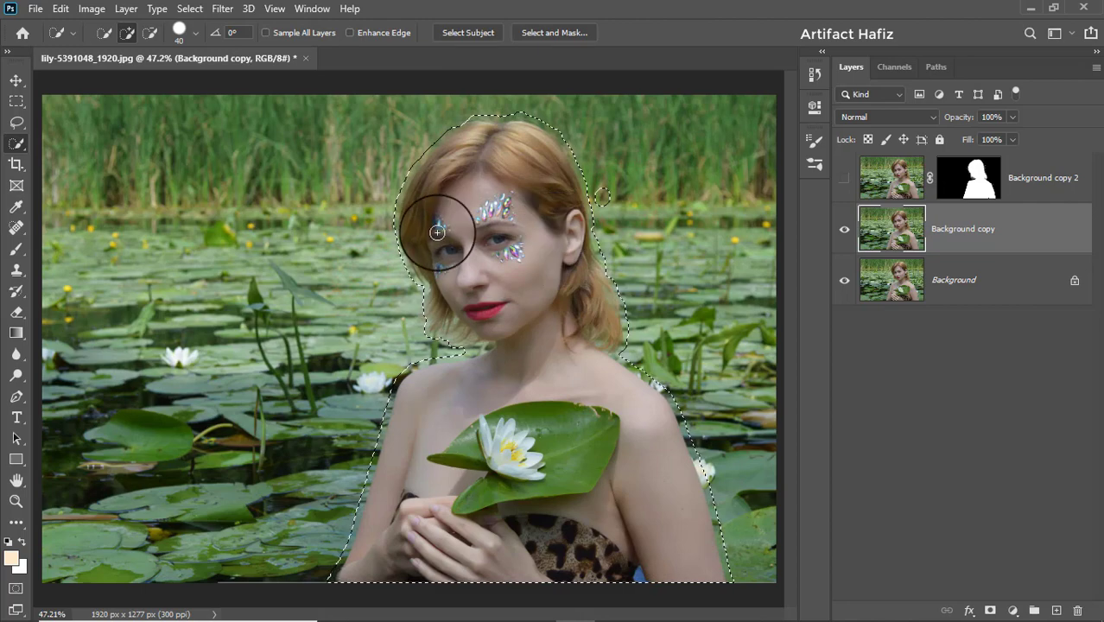
Fill the expanded selection on Background copy with Content-Aware at Normal mode and 100% opacity, and deselect.
left_click(68, 7)
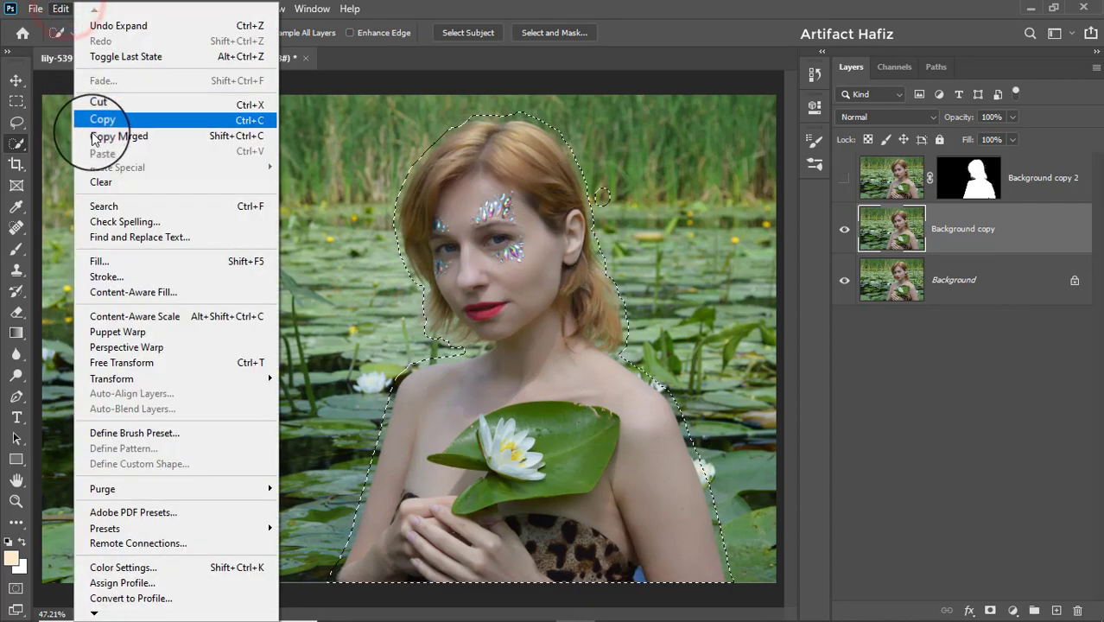
left_click(100, 263)
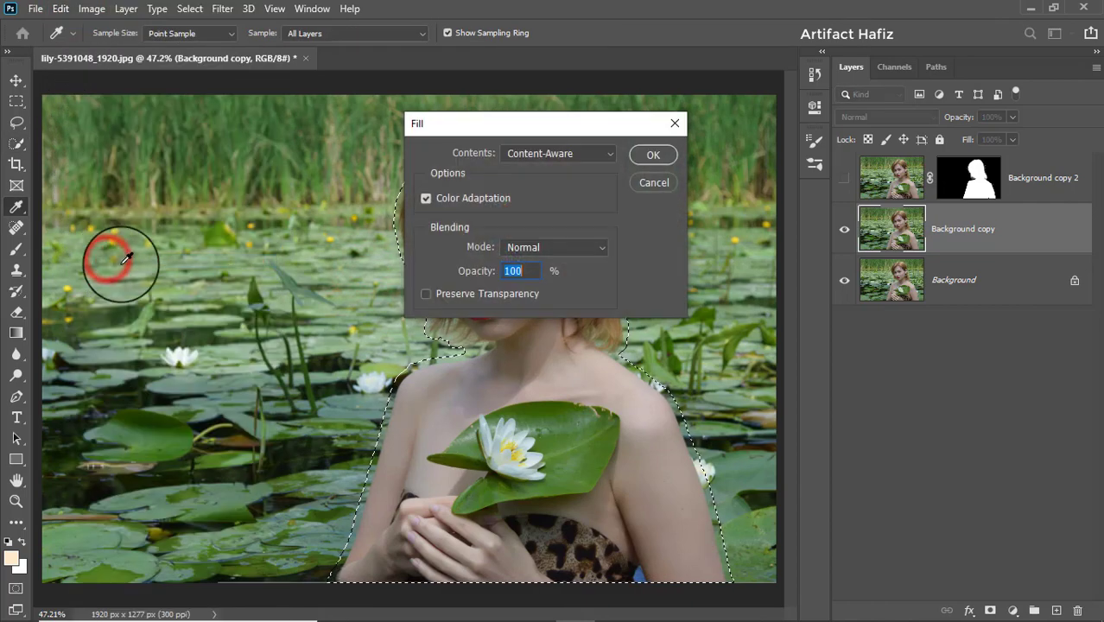
left_click(542, 156)
left_click(549, 220)
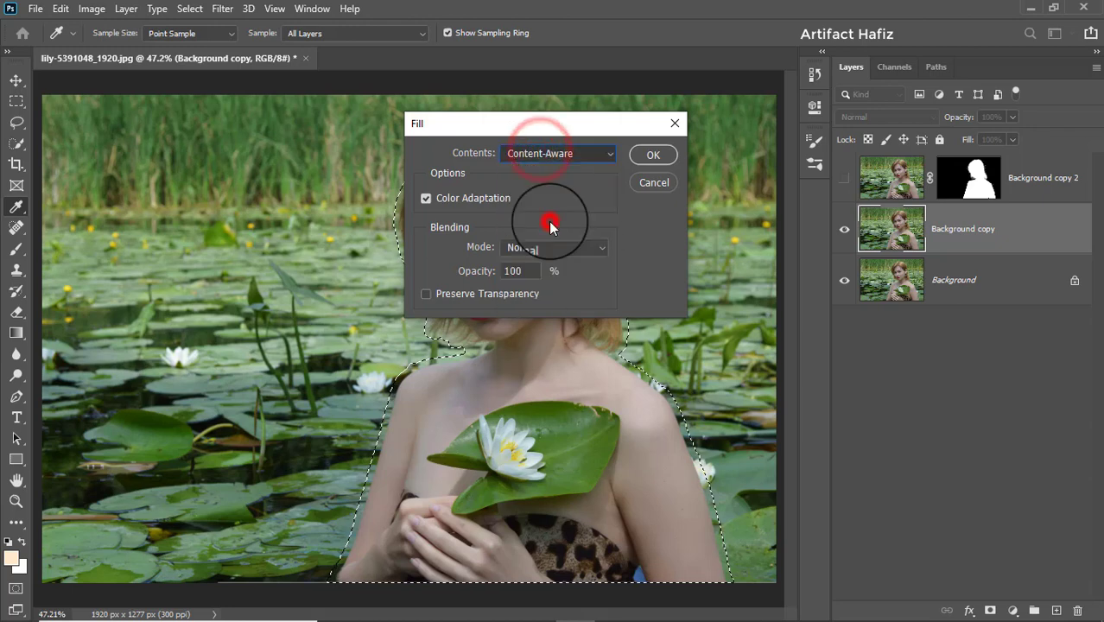
left_click(654, 156)
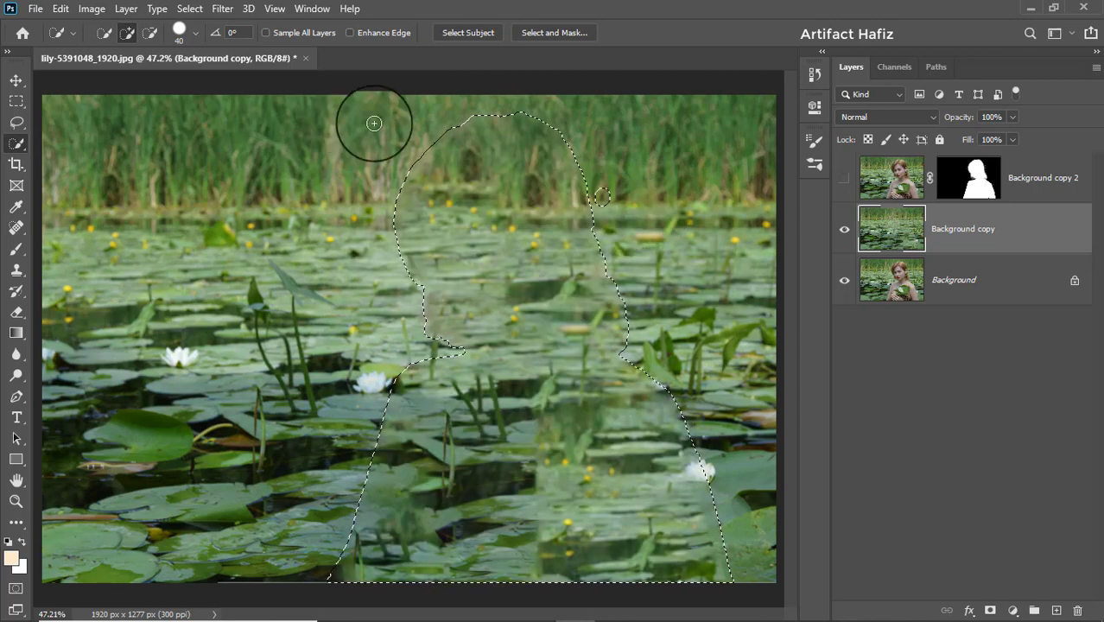
left_click(189, 9)
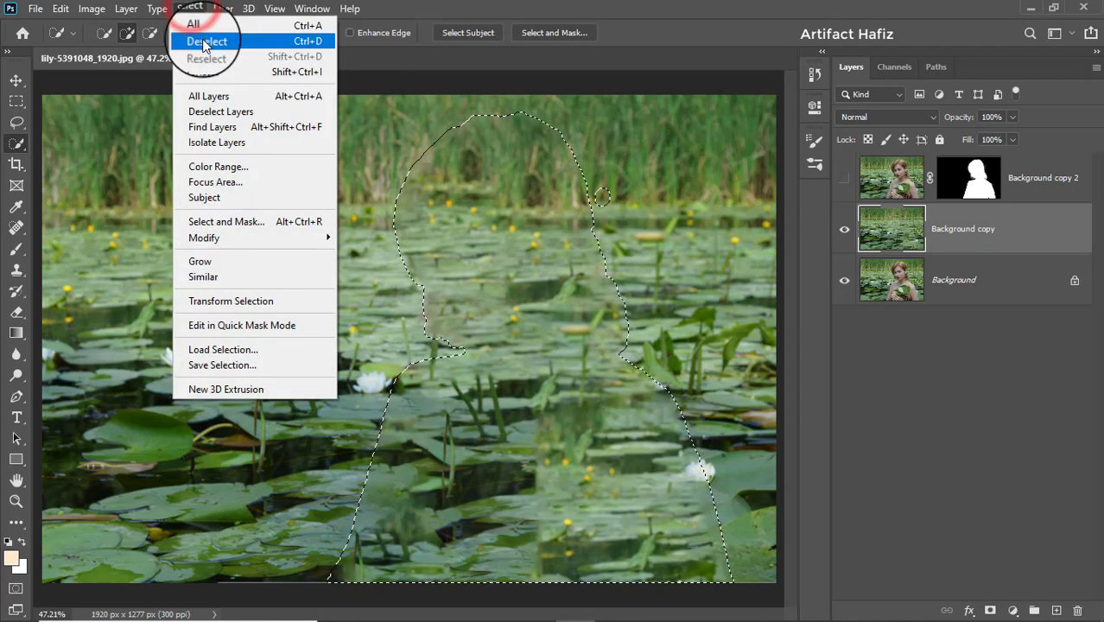
left_click(204, 40)
Show the masked Background copy 2 layer, toggling its visibility to compare it with the filled background.
left_click(845, 179)
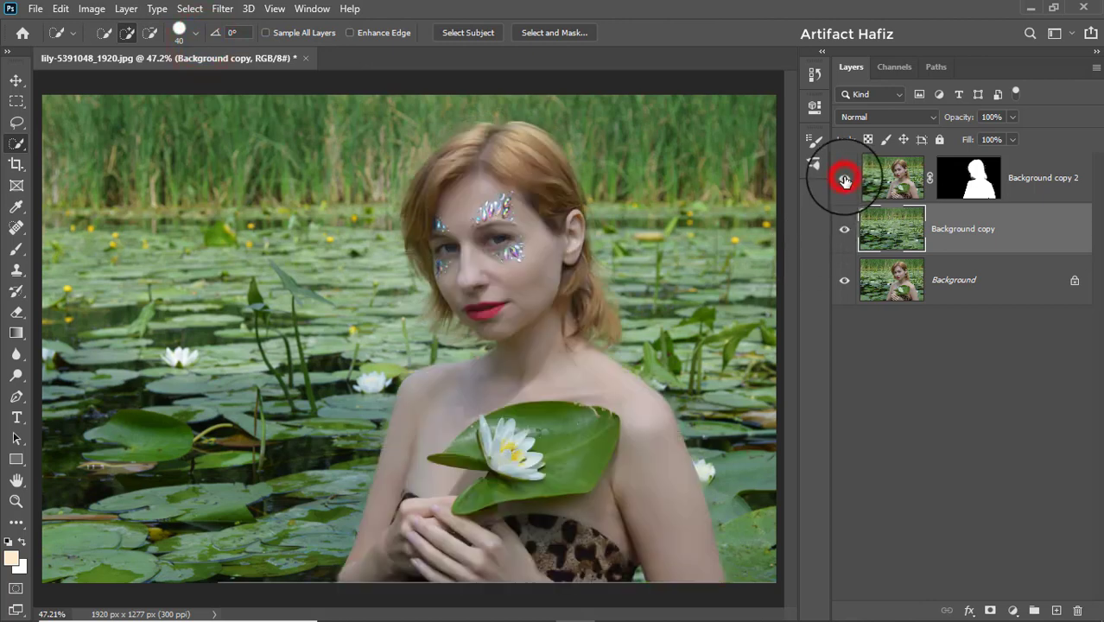
left_click(845, 179)
left_click(845, 180)
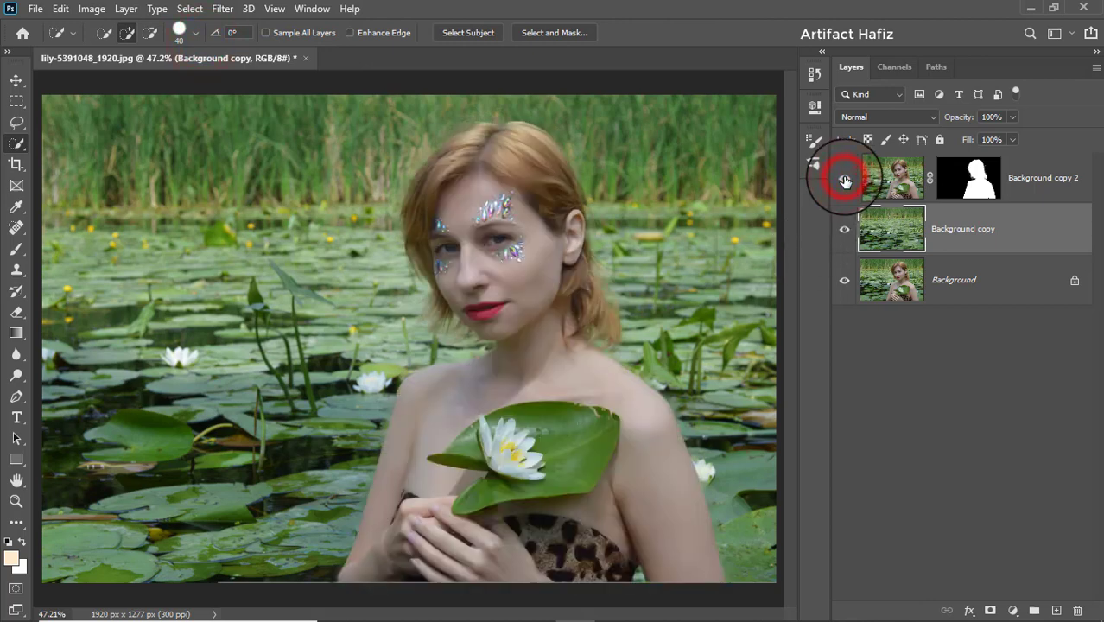
Convert the Background copy layer to a smart object and start a Tilt-Shift blur on it with Blur at 106 px.
right_click(997, 228)
left_click(879, 226)
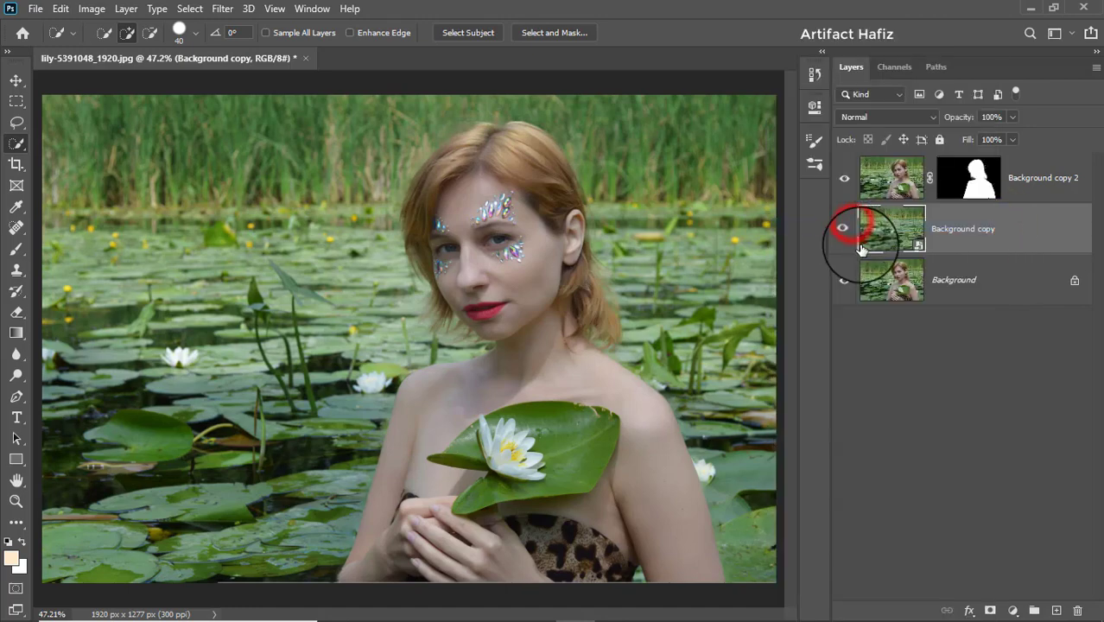
left_click(223, 10)
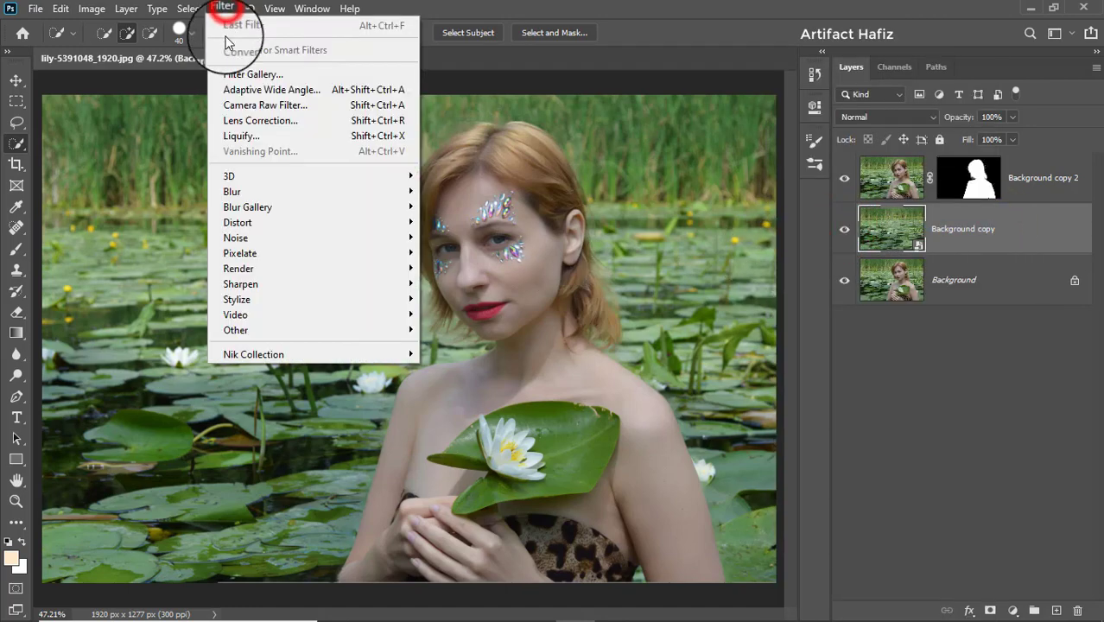
mouse_move(363, 193)
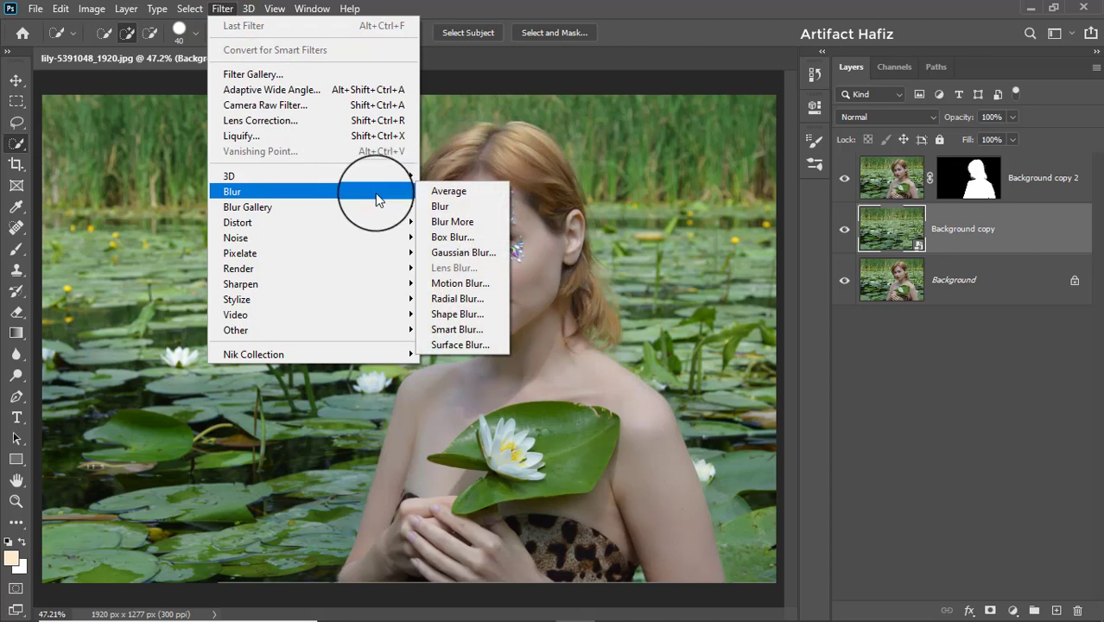
mouse_move(388, 207)
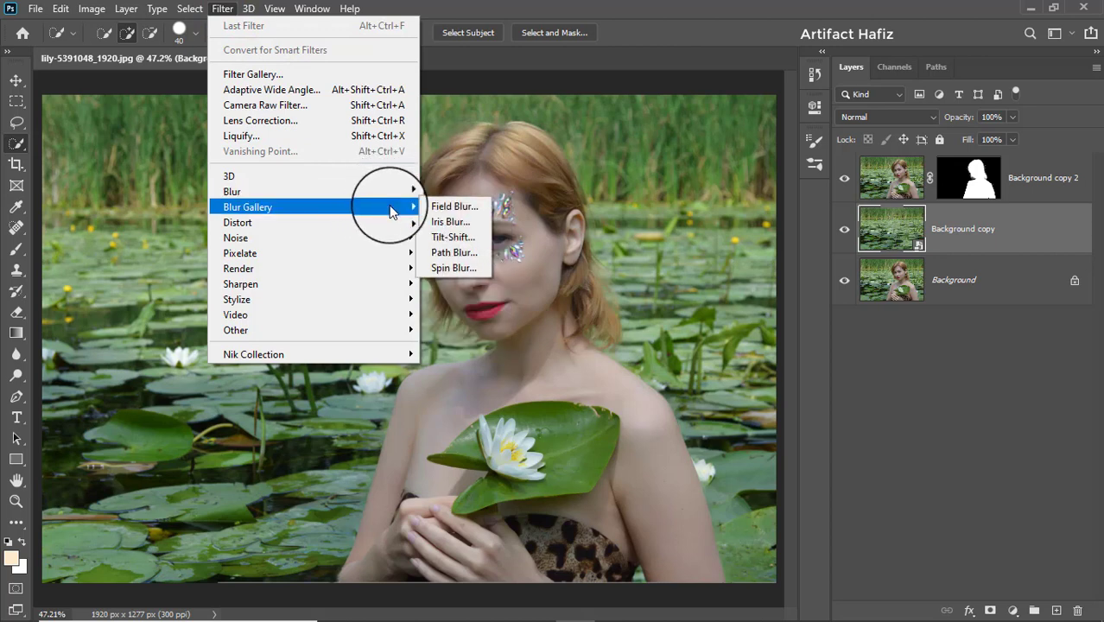
left_click(447, 239)
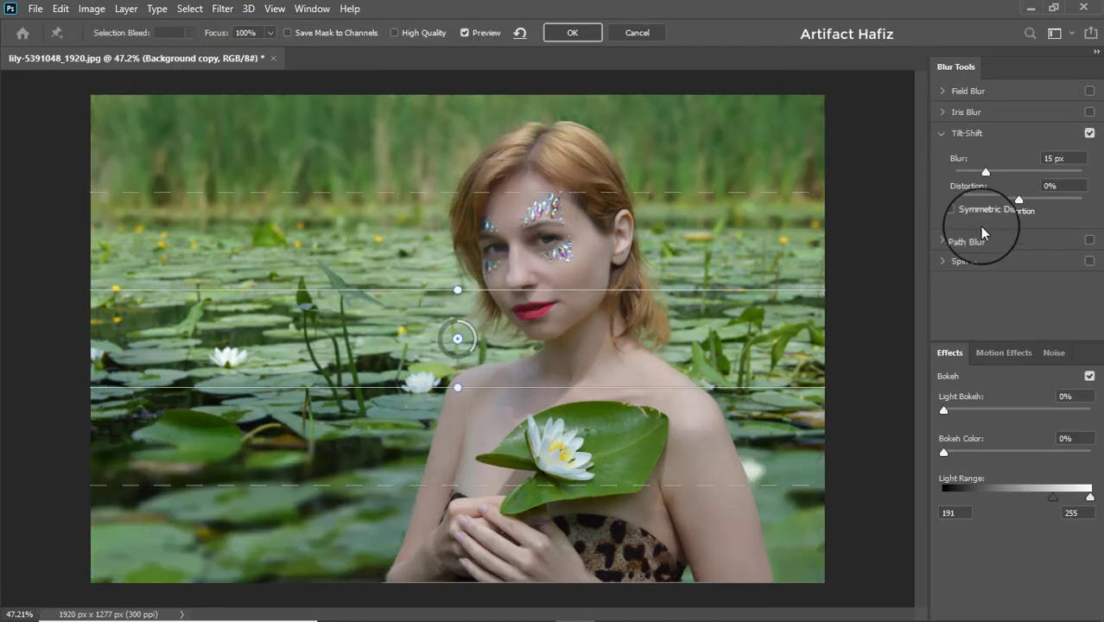
left_click_drag(986, 173, 1027, 173)
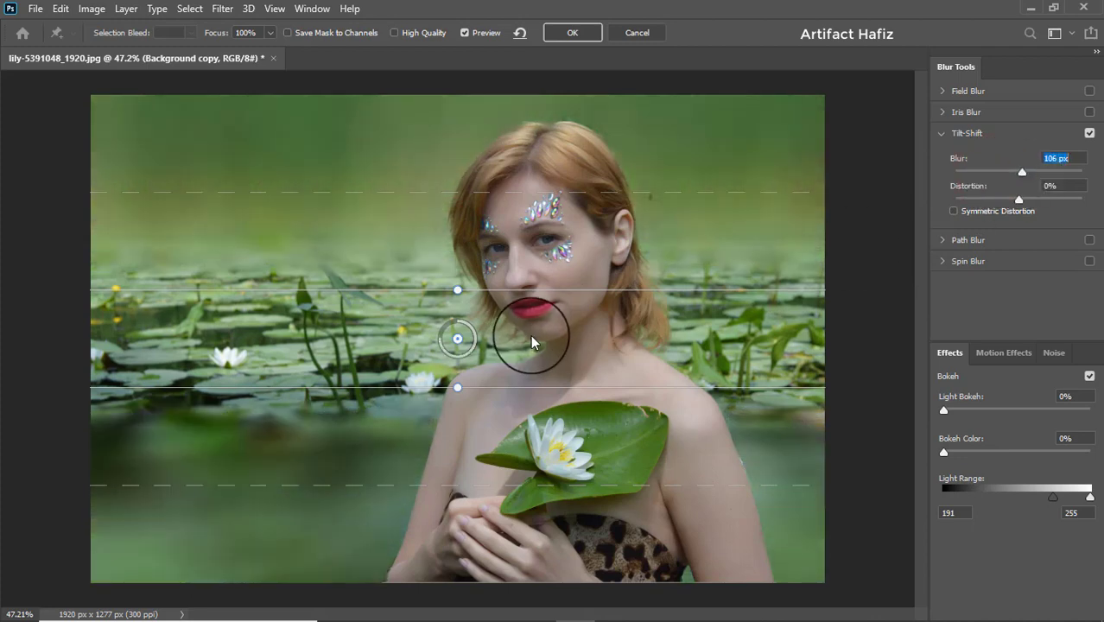
Move the Tilt-Shift focus band to the picture's lower edge, extend its upper transition line to about face height, and apply the filter.
left_click(457, 338)
left_click_drag(464, 381, 467, 621)
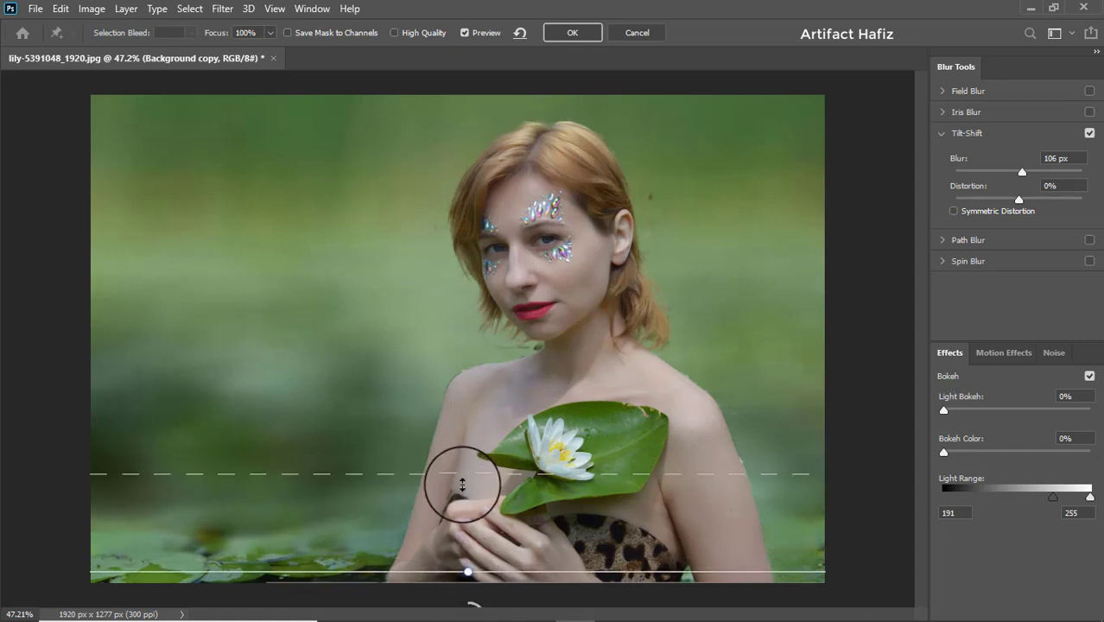
left_click_drag(461, 472, 479, 241)
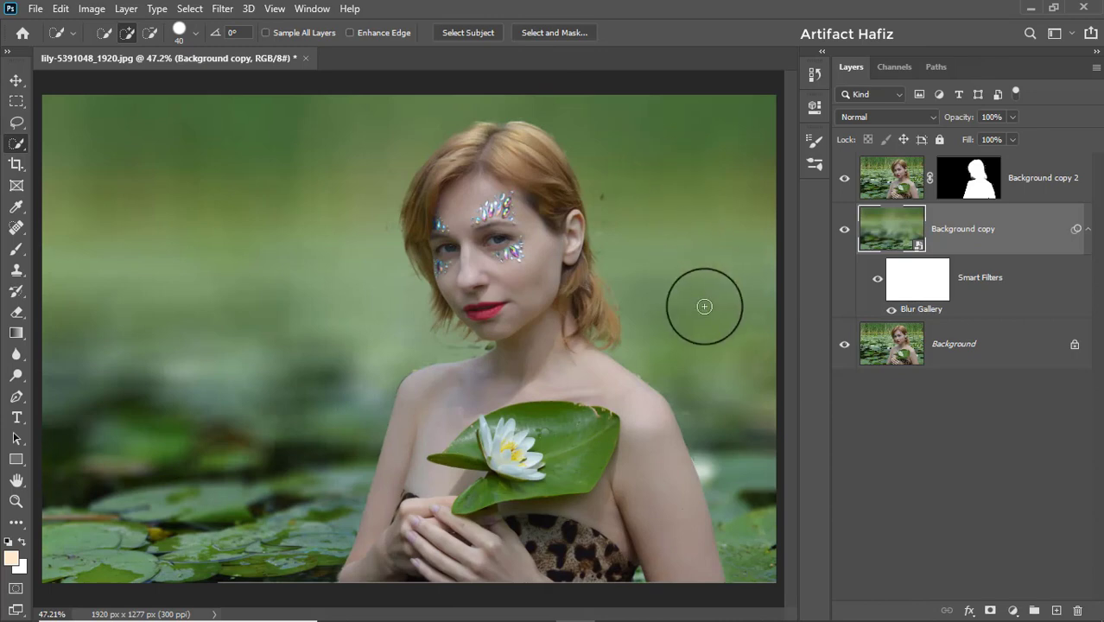
Target the Background copy 2 layer mask and ready a Soft Round brush with black as the foreground color.
left_click(968, 177)
key("d")
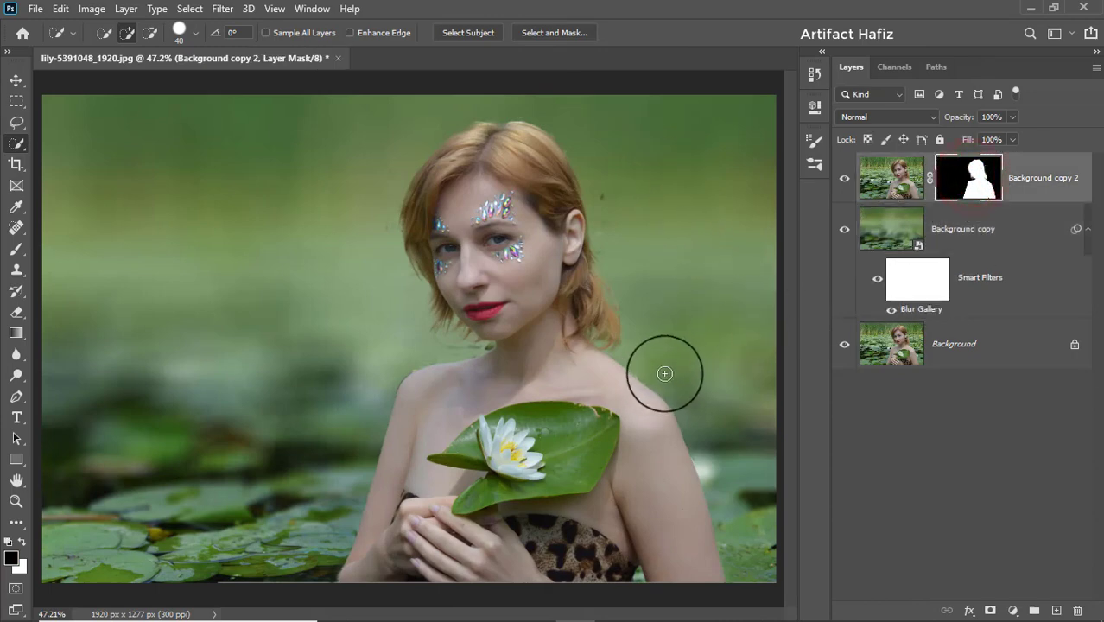
left_click(15, 249)
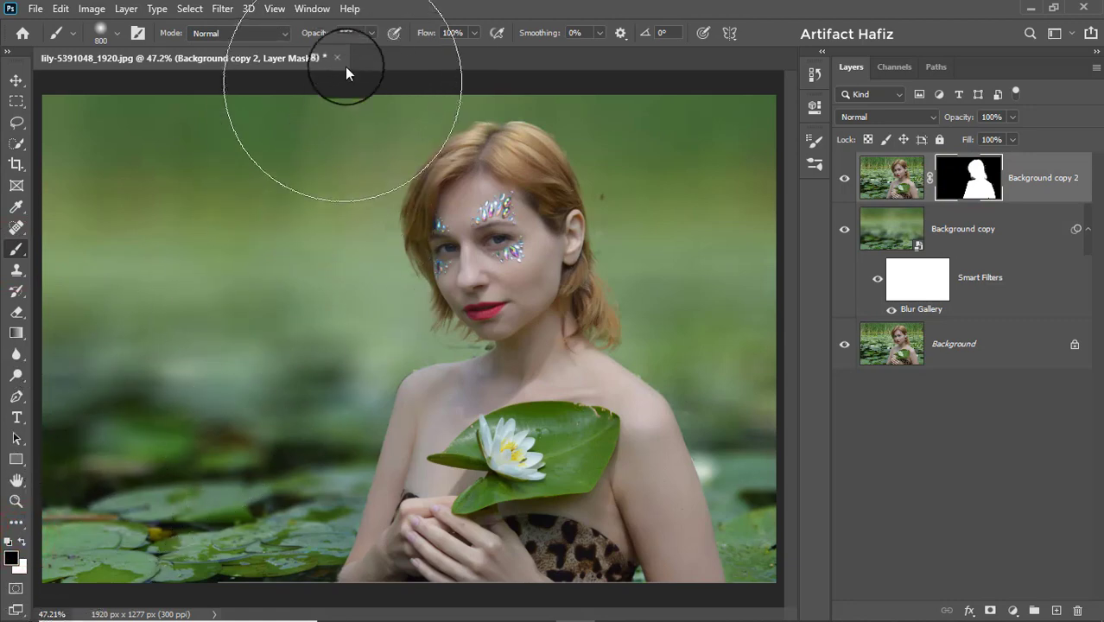
left_click(116, 32)
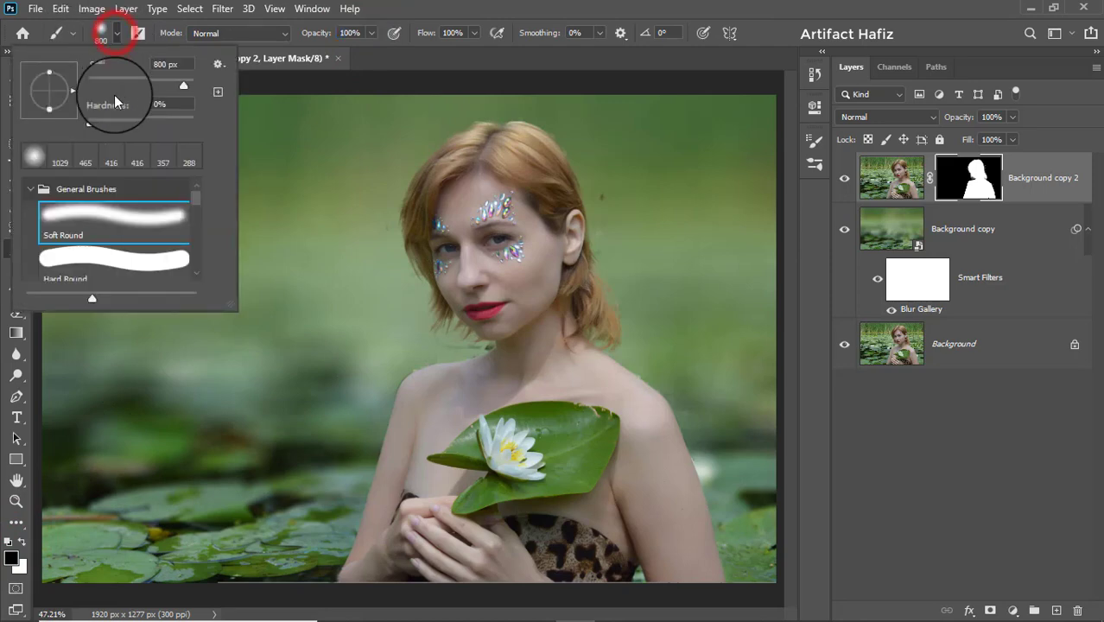
left_click(82, 213)
left_click(394, 13)
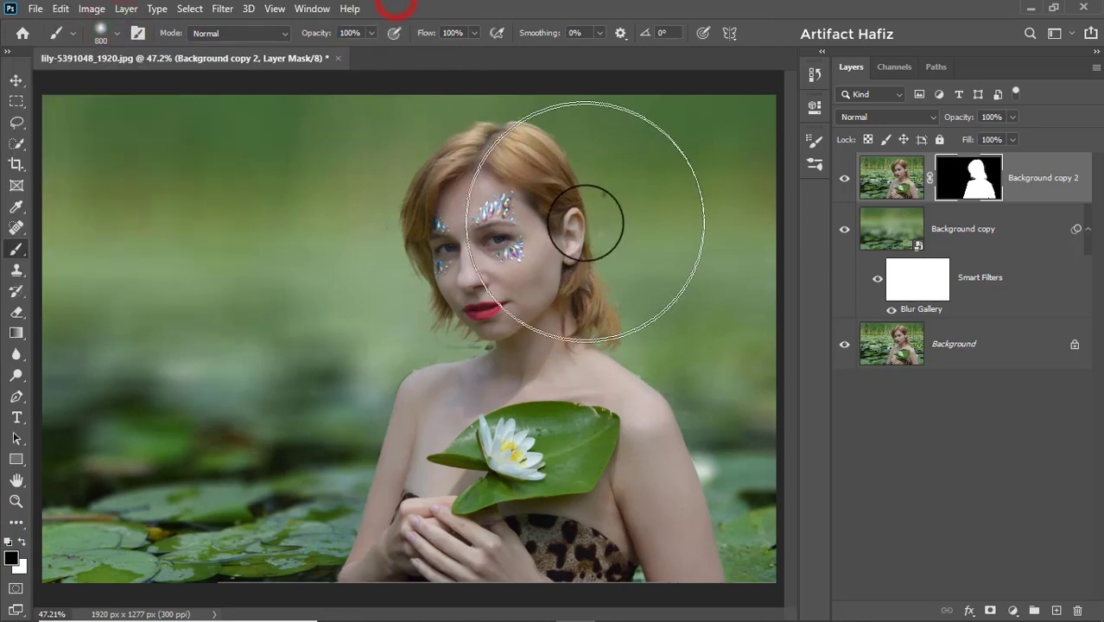
Shrink the brush and paint black on the mask to hide background remnants beside and above the woman's hair.
key("bracketleft")
key("bracketleft")
key("bracketleft")
key("bracketleft")
key("bracketleft")
key("bracketleft")
key("bracketleft")
key("bracketleft")
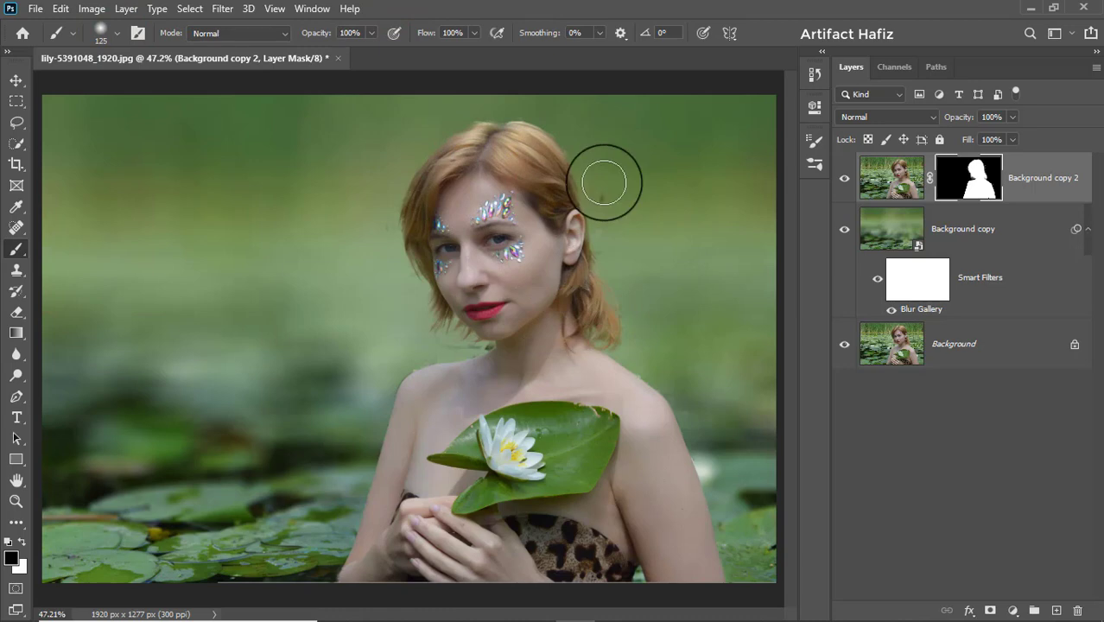
mouse_move(603, 187)
left_mouse_down()
mouse_move(603, 250)
mouse_move(596, 183)
mouse_move(540, 119)
left_mouse_up()
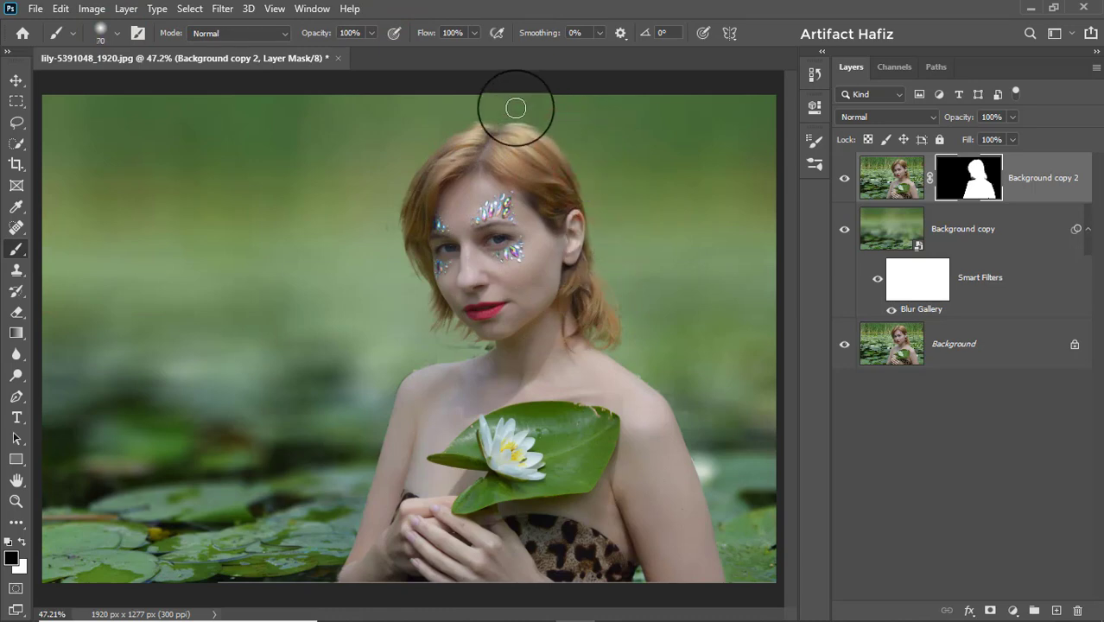
mouse_move(473, 112)
left_mouse_down()
mouse_move(511, 103)
mouse_move(564, 121)
left_mouse_up()
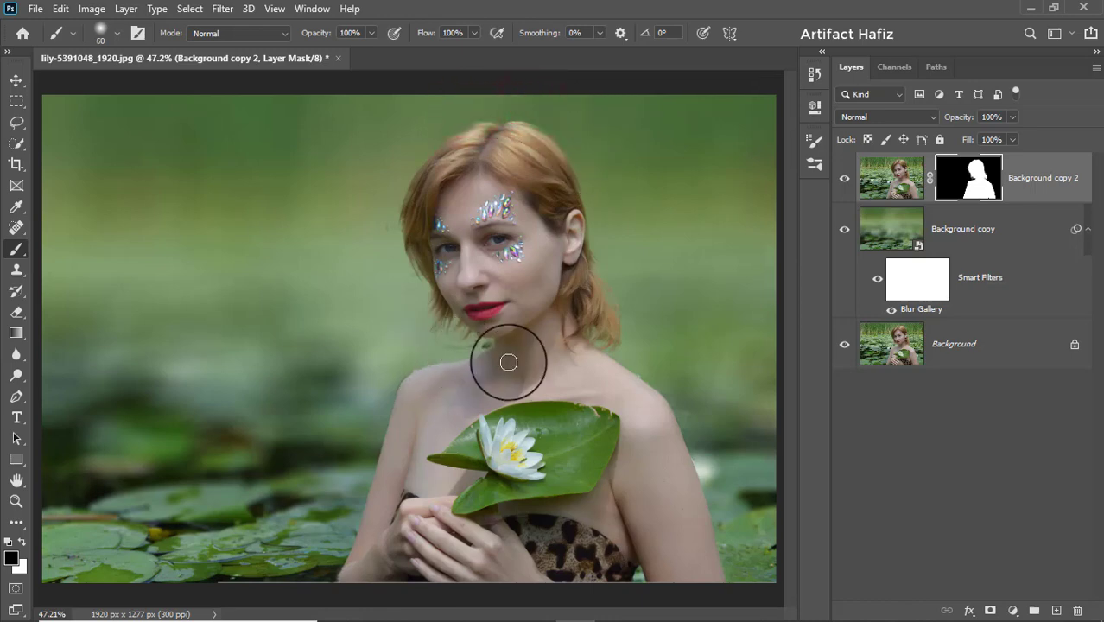
Paint black on the mask with a 15 to 20 px brush to clean the gap between her chin and the picture's left-side shoulder.
scroll(508, 363, "up", 8)
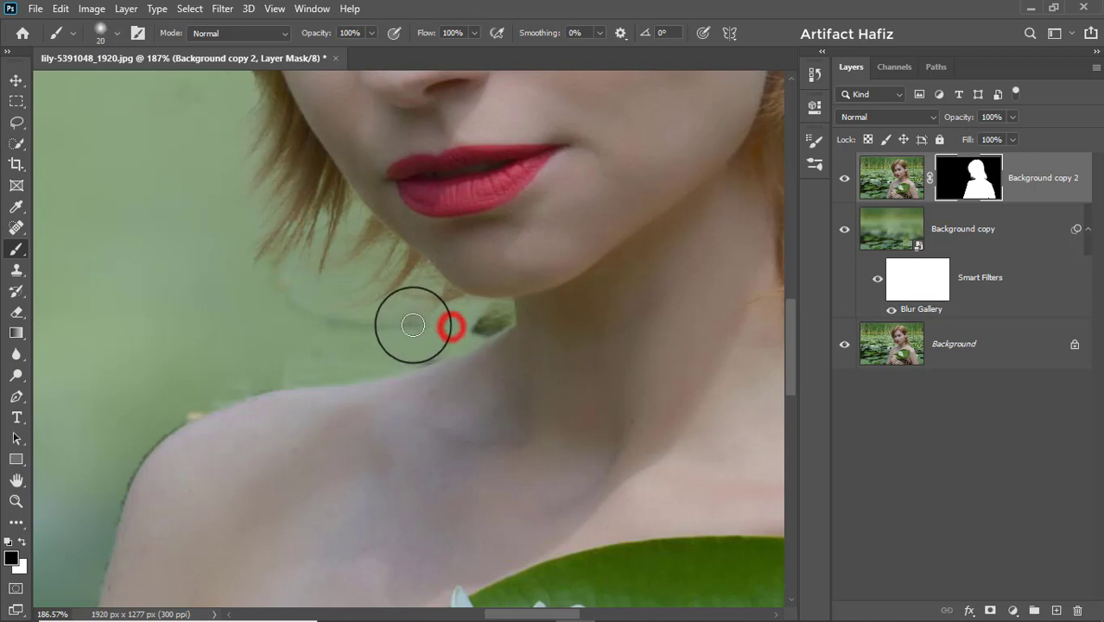
mouse_move(413, 325)
left_mouse_down()
mouse_move(327, 321)
mouse_move(282, 292)
left_mouse_up()
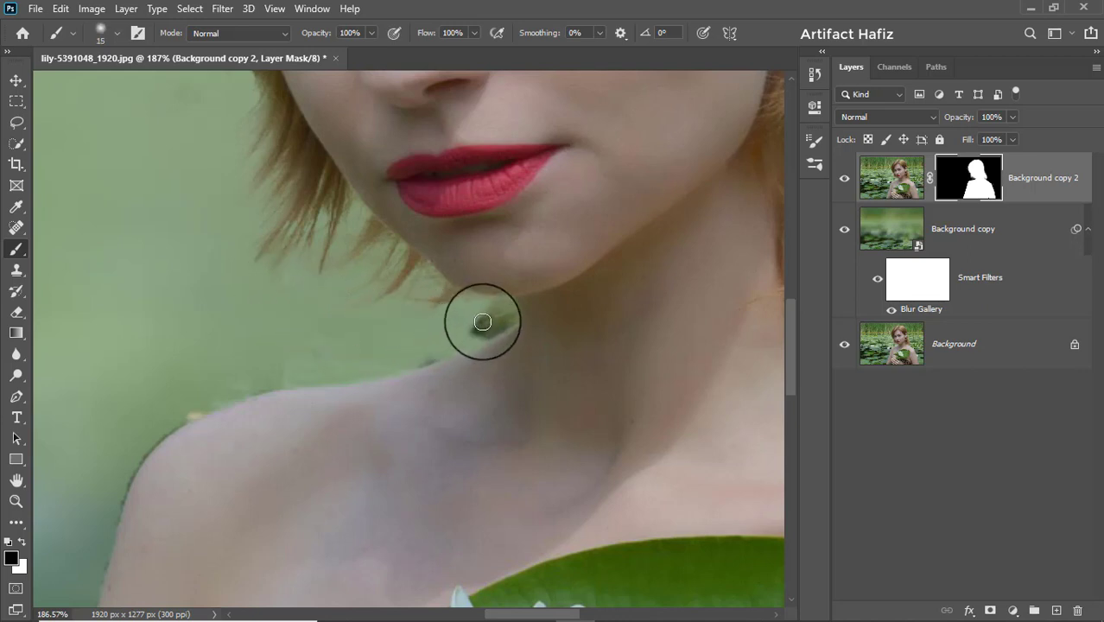
left_click_drag(498, 318, 476, 331)
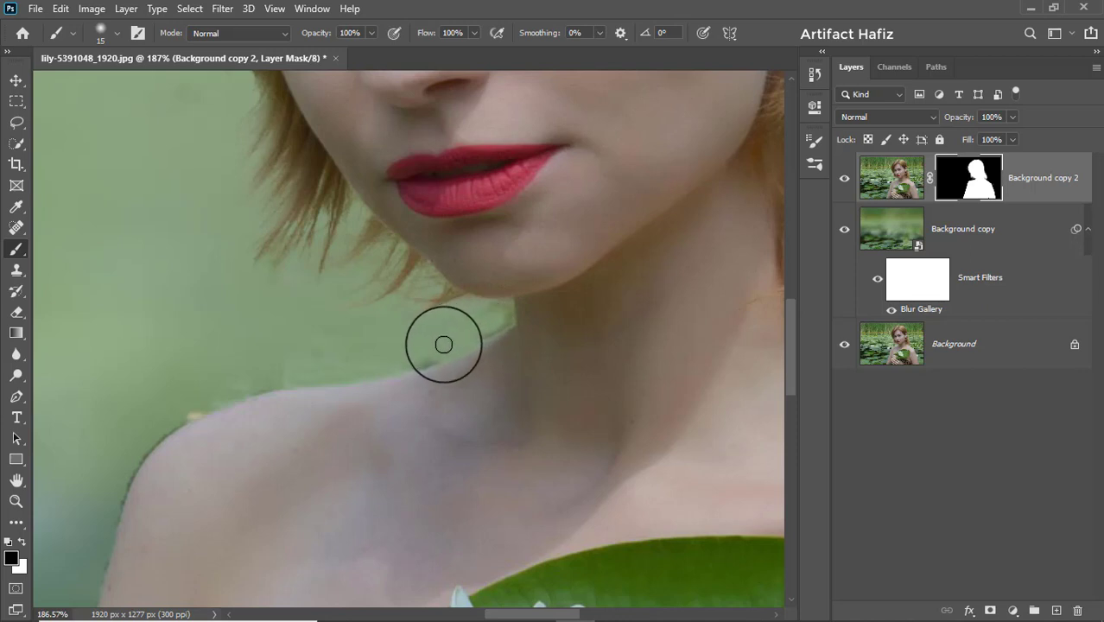
mouse_move(336, 367)
left_mouse_down()
mouse_move(222, 388)
mouse_move(313, 371)
mouse_move(340, 354)
mouse_move(235, 365)
left_mouse_up()
mouse_move(325, 351)
left_mouse_down()
mouse_move(377, 350)
mouse_move(506, 309)
mouse_move(501, 324)
left_mouse_up()
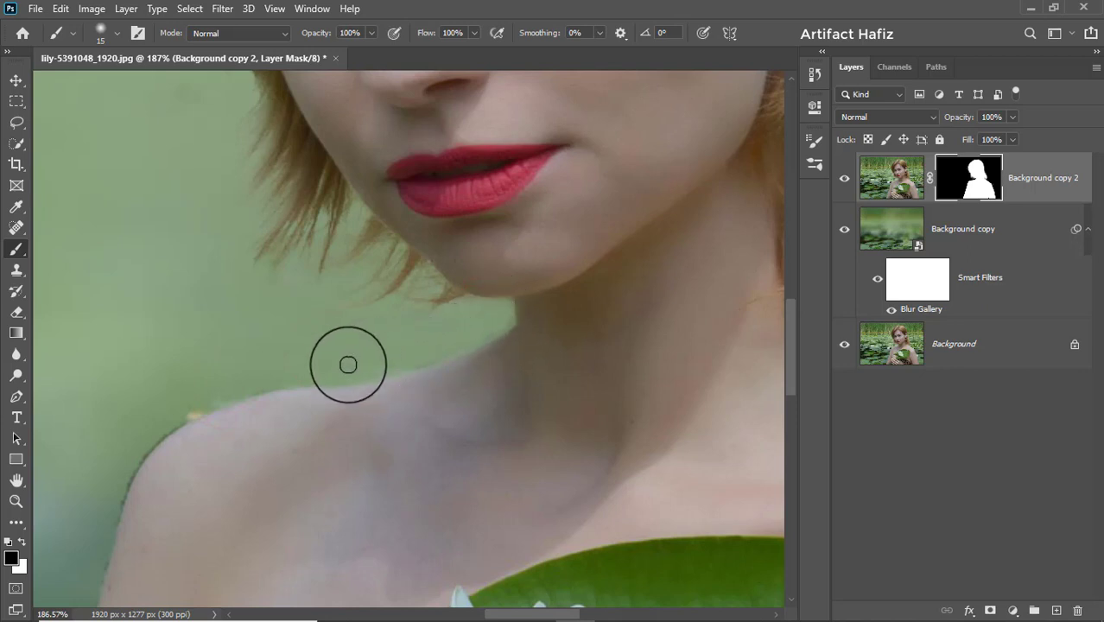
Paint black on the mask along the outer edge of the picture's left-side shoulder and down the arm to remove fringing.
left_click_drag(240, 350, 289, 223)
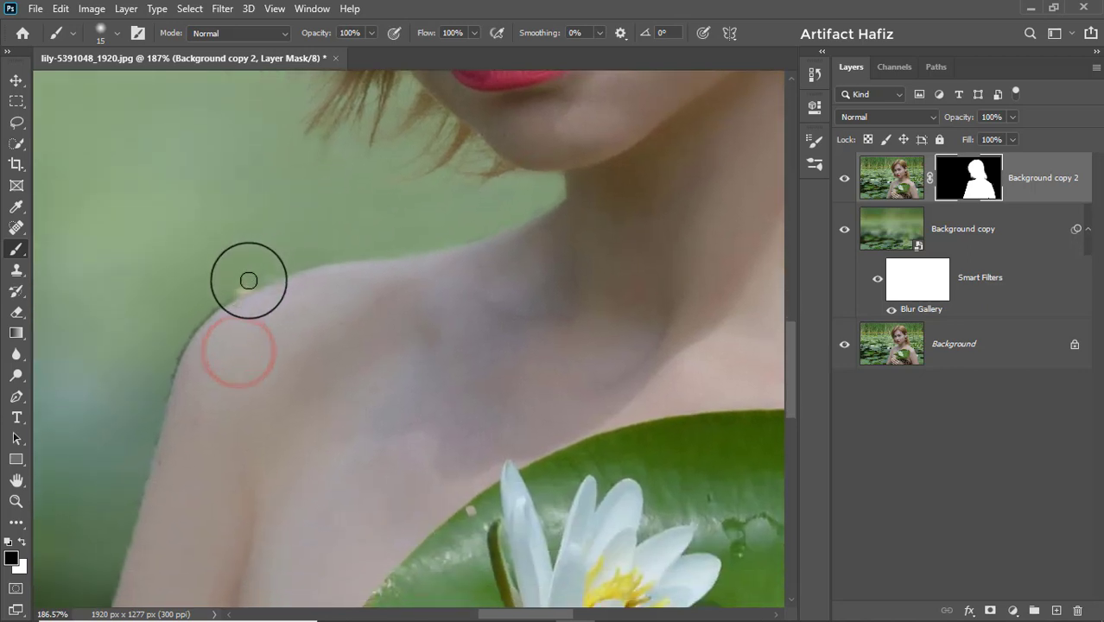
left_click_drag(249, 280, 181, 338)
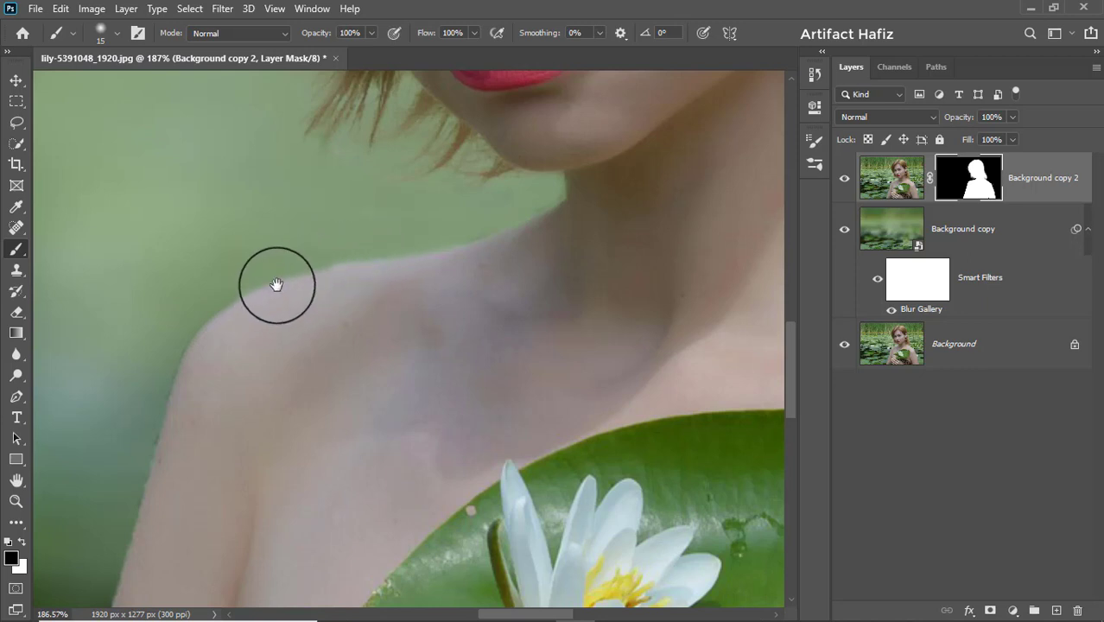
left_click_drag(277, 284, 312, 185)
left_click_drag(261, 217, 219, 361)
mouse_move(222, 319)
left_mouse_down()
mouse_move(290, 69)
mouse_move(281, 163)
mouse_move(246, 280)
mouse_move(245, 208)
mouse_move(261, 193)
mouse_move(247, 200)
left_mouse_up()
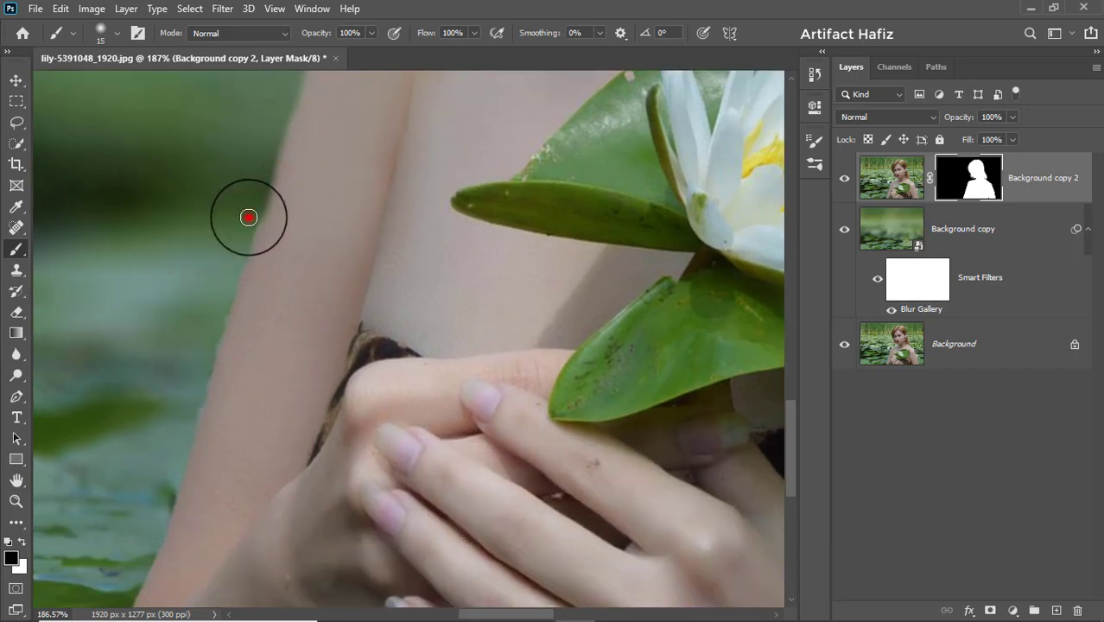
left_click_drag(242, 252, 234, 291)
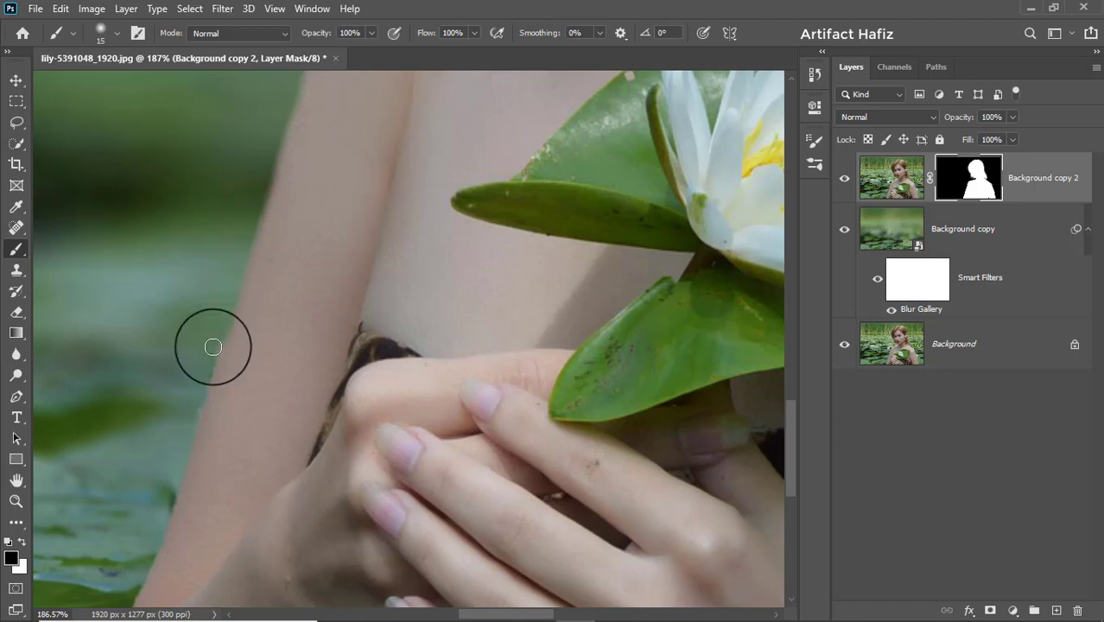
Reduce the brush to 7 px and mask out the leftover edge where the neck meets the left-side shoulder.
scroll(221, 329, "down", 5)
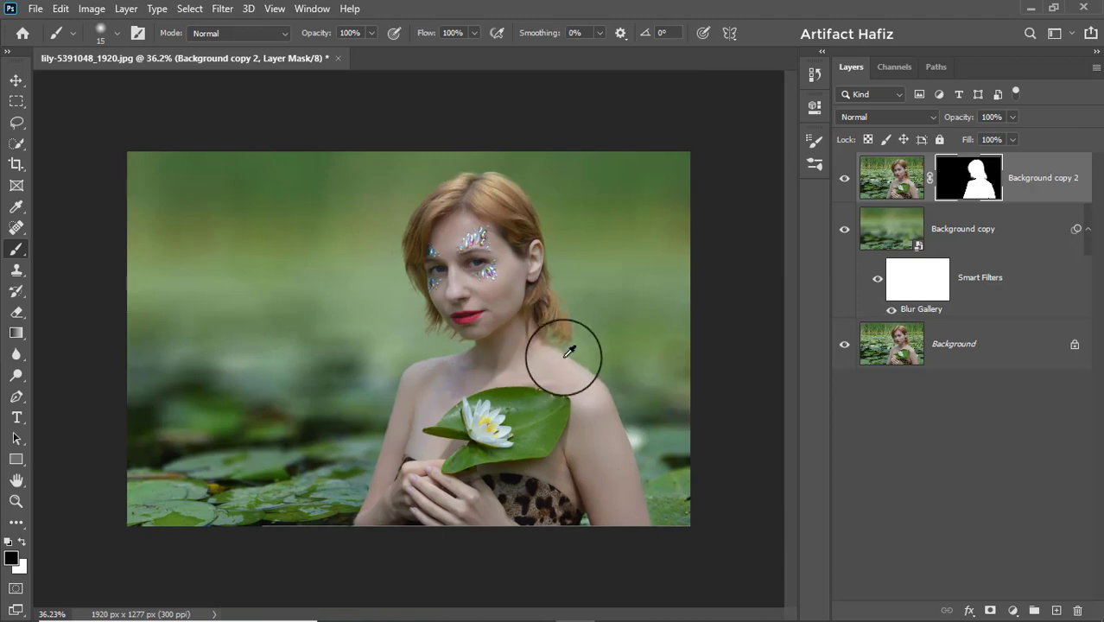
scroll(643, 358, "up", 4)
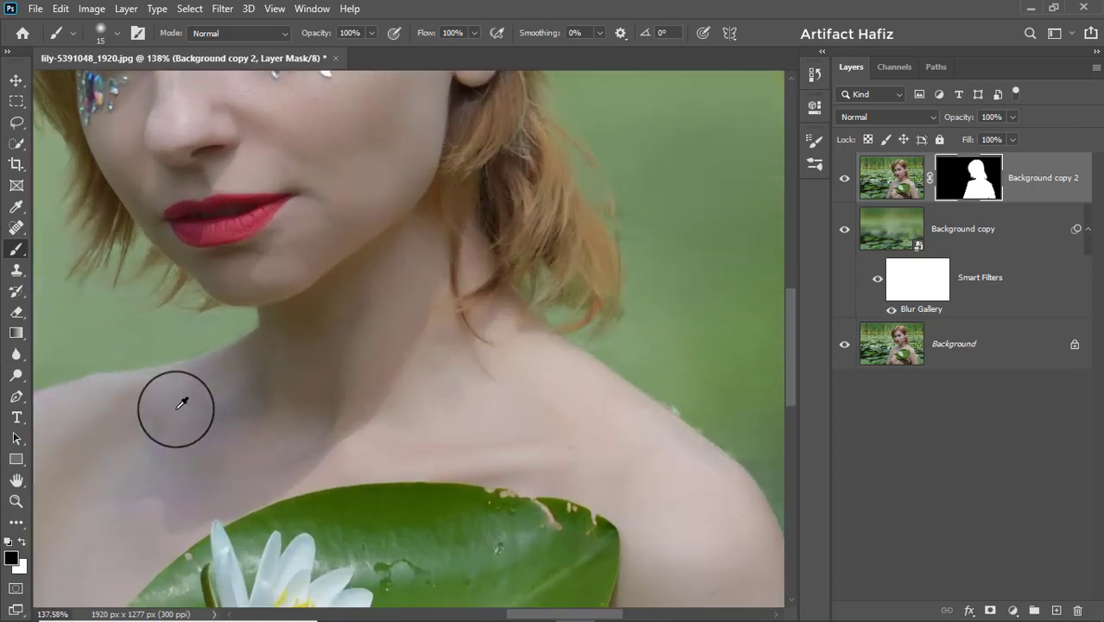
scroll(182, 404, "up", 4)
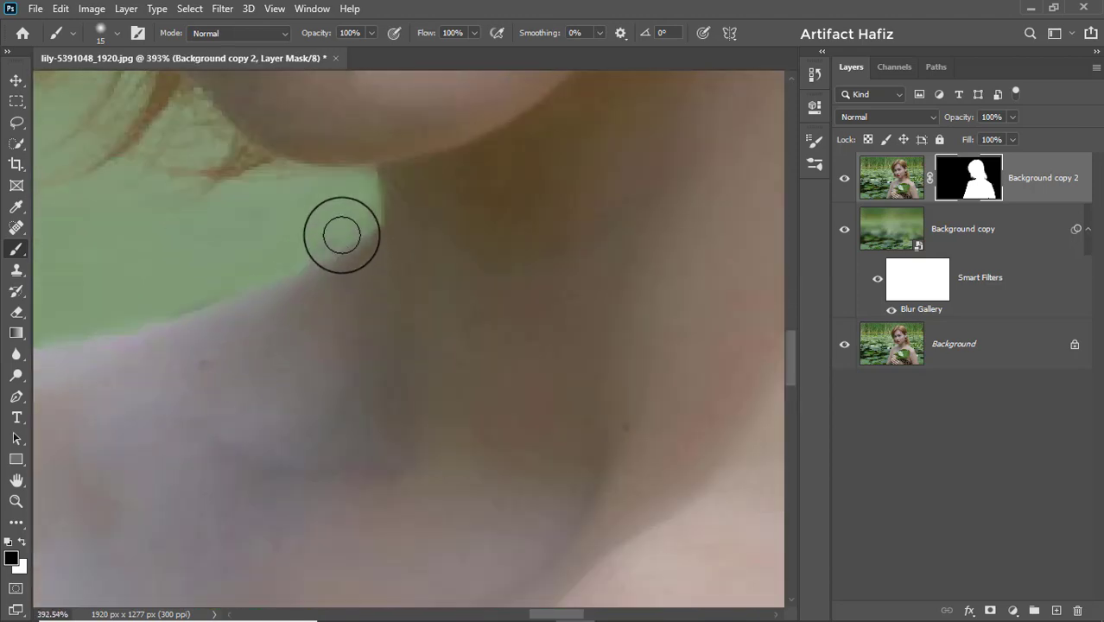
key("bracketleft")
key("bracketleft")
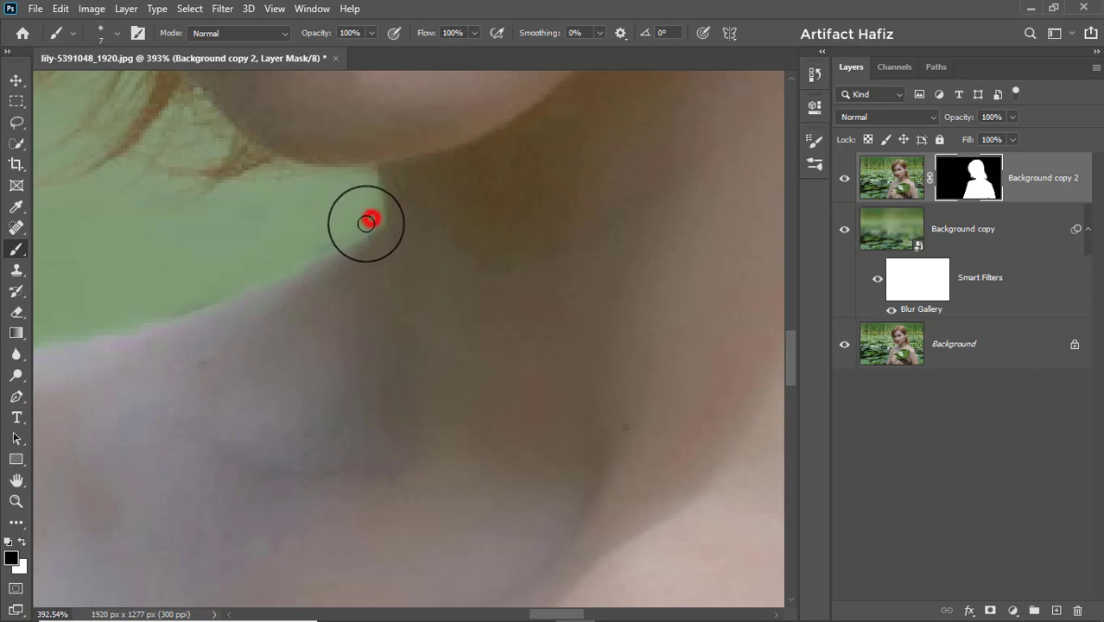
left_click_drag(367, 223, 380, 220)
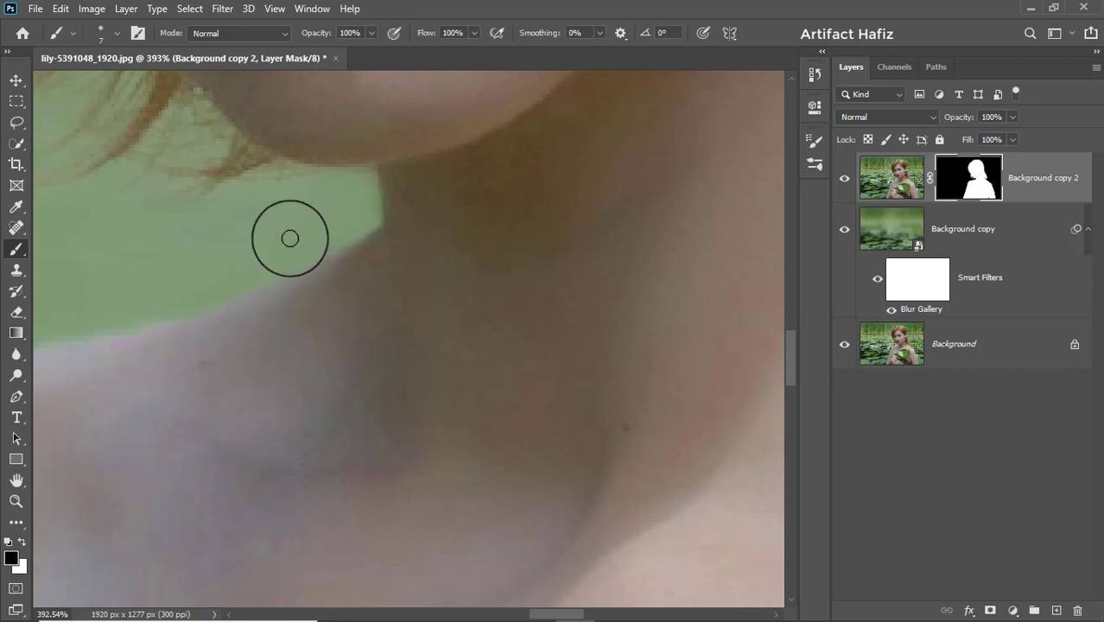
left_click_drag(266, 216, 219, 231)
Paint black on the mask along the top edge of the picture's right-side shoulder, up to below the hair.
left_click_drag(372, 278, 71, 296)
mouse_move(639, 293)
left_mouse_down()
mouse_move(15, 386)
mouse_move(34, 277)
left_mouse_up()
left_click_drag(487, 246, 560, 307)
mouse_move(605, 343)
left_mouse_down()
mouse_move(719, 426)
mouse_move(690, 390)
mouse_move(557, 295)
mouse_move(513, 244)
mouse_move(621, 335)
left_mouse_up()
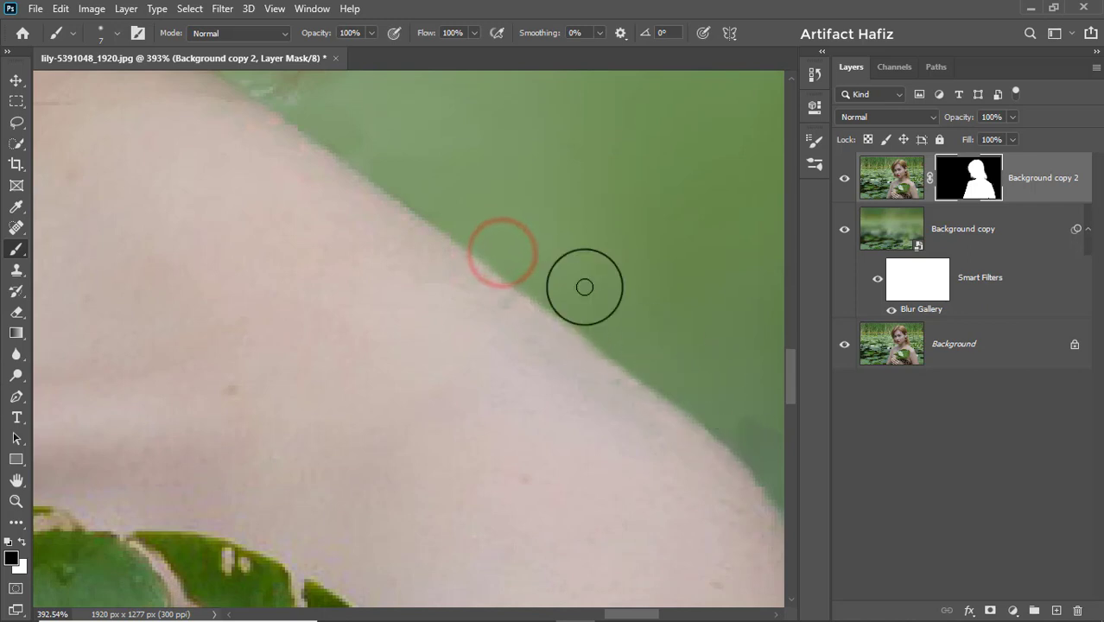
left_click_drag(526, 199, 616, 411)
mouse_move(411, 323)
left_mouse_down()
mouse_move(500, 373)
mouse_move(513, 364)
left_mouse_up()
Mask out the fringe along the outer edge of the picture's right-side arm, and switch the foreground color to white.
scroll(512, 364, "down", 10)
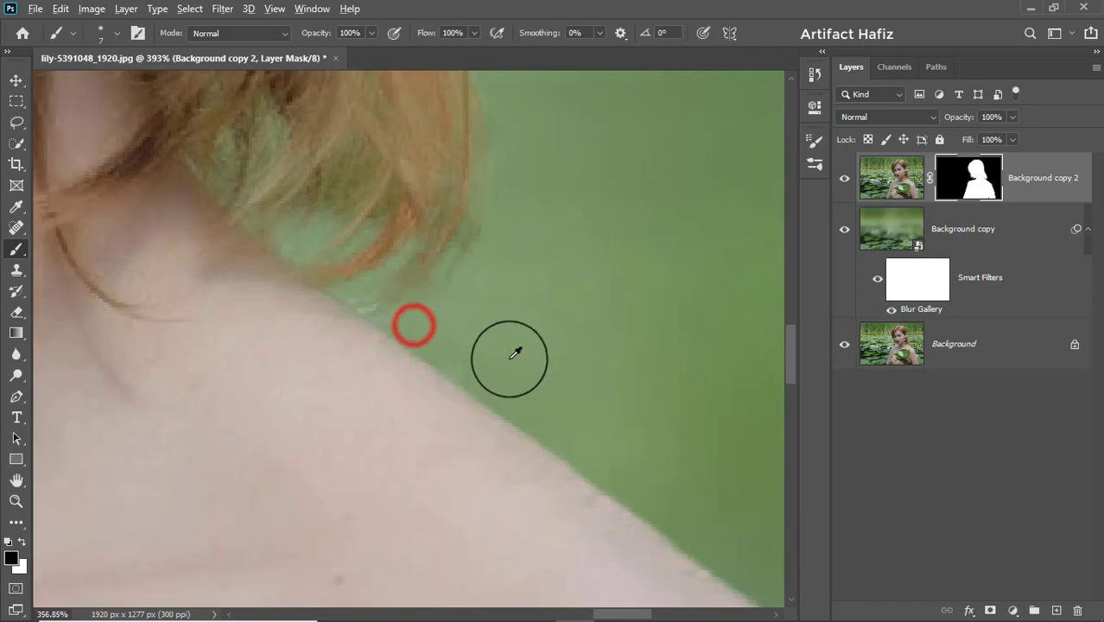
scroll(655, 471, "down", 3)
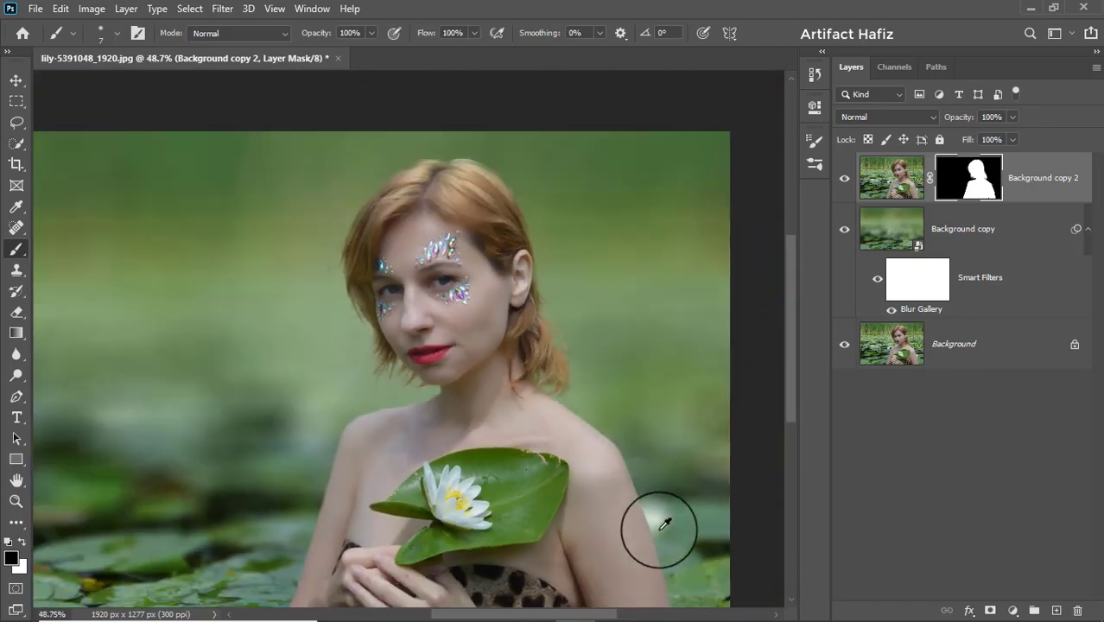
scroll(644, 514, "up", 10)
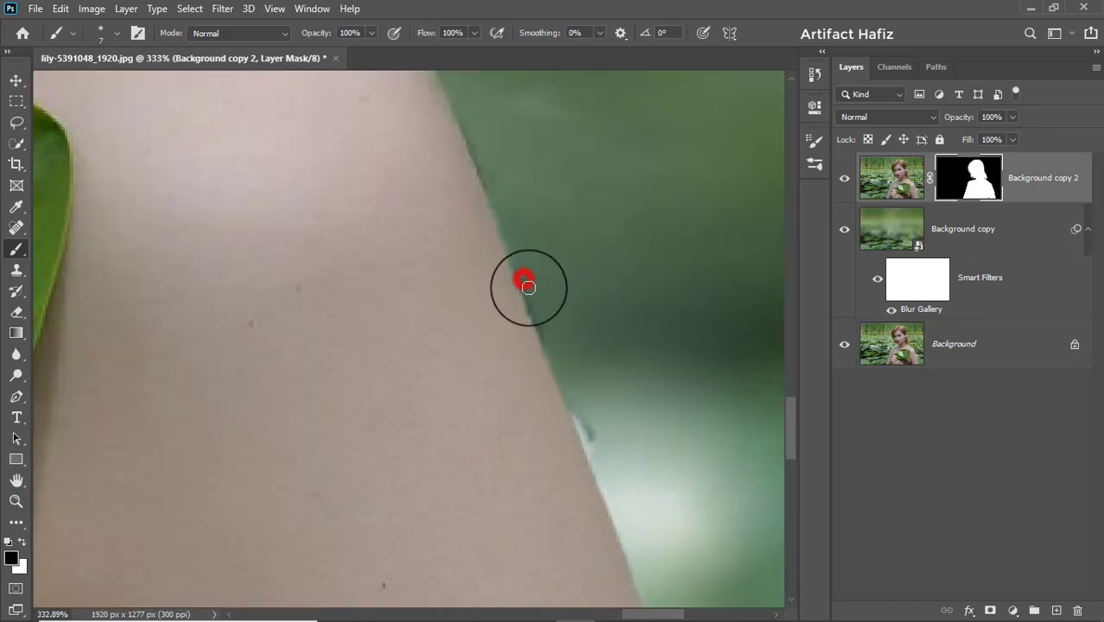
left_click_drag(527, 287, 546, 337)
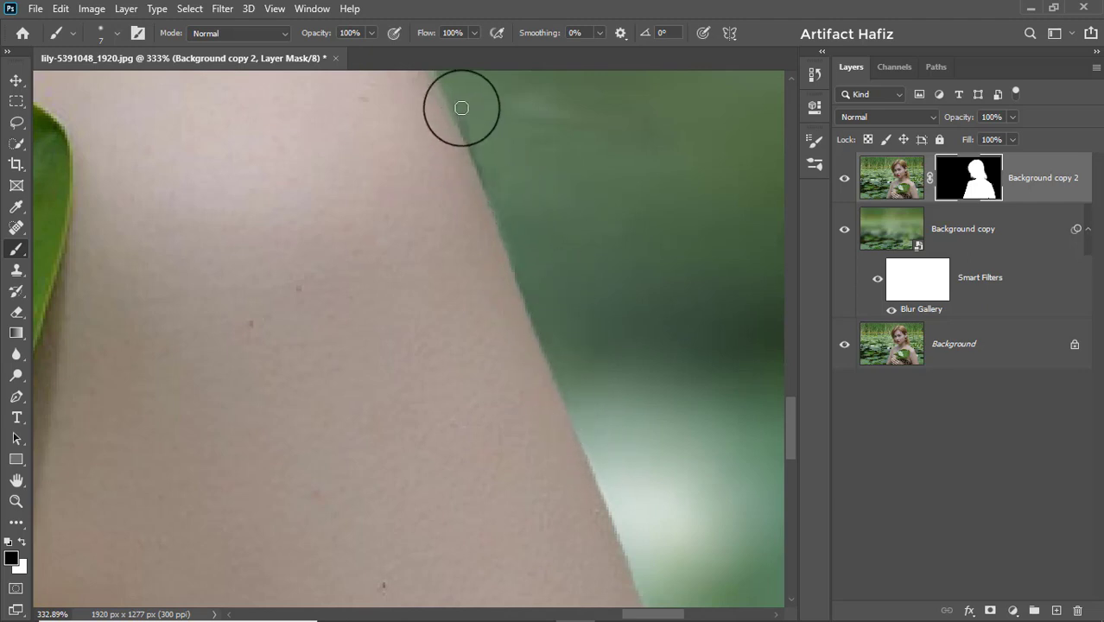
mouse_move(460, 107)
left_mouse_down()
mouse_move(491, 182)
mouse_move(480, 161)
left_mouse_up()
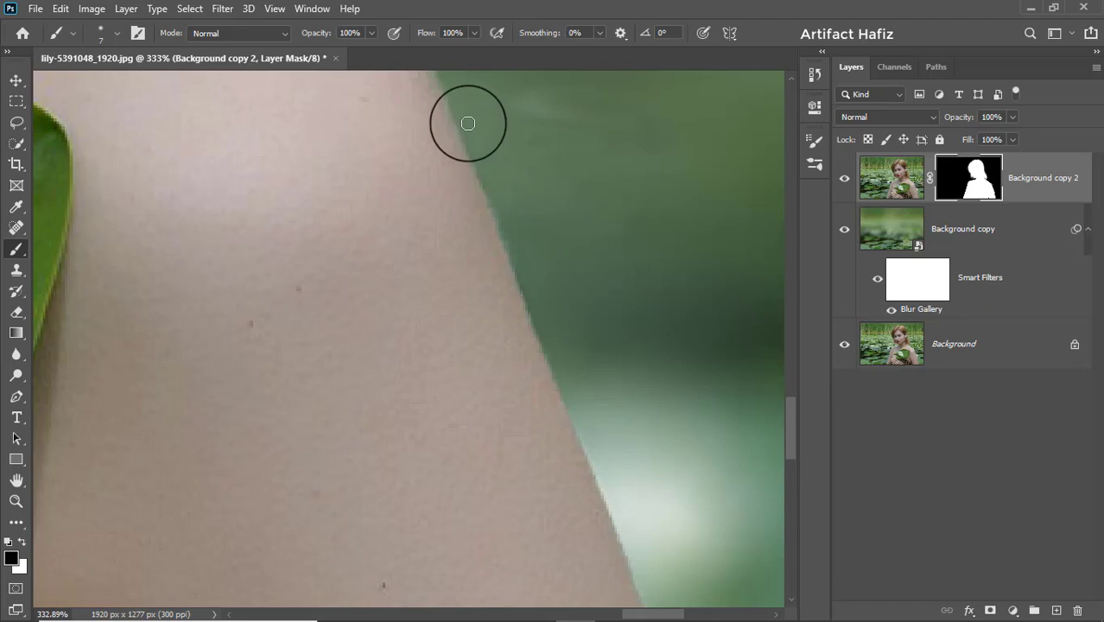
scroll(577, 352, "down", 10)
key("x")
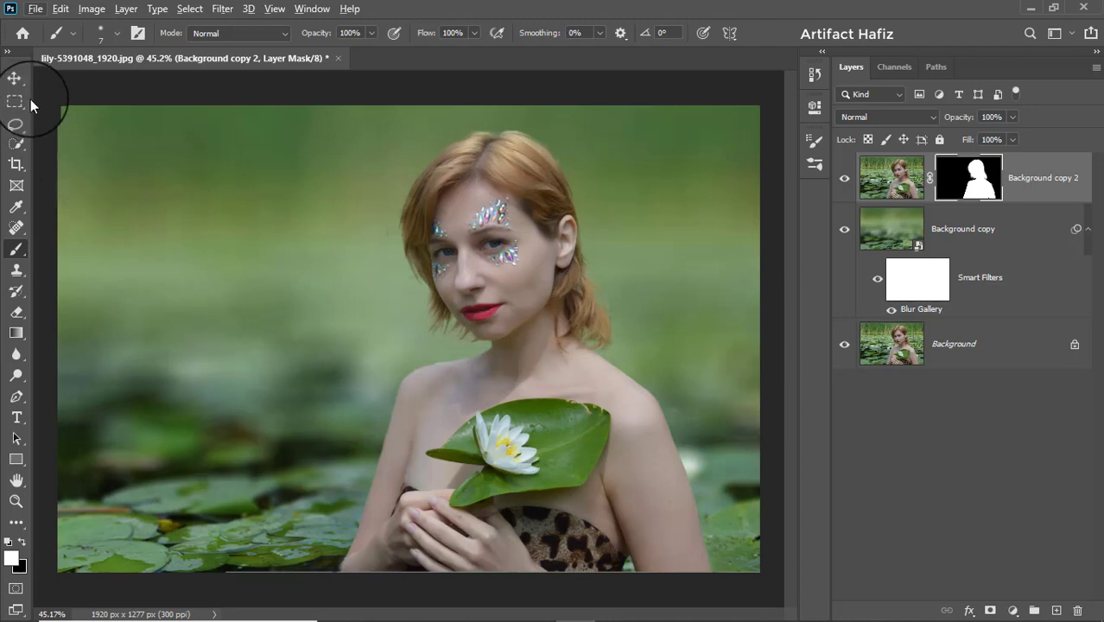
Add a new empty layer directly above Background copy 2.
left_click(17, 77)
left_click(1039, 176)
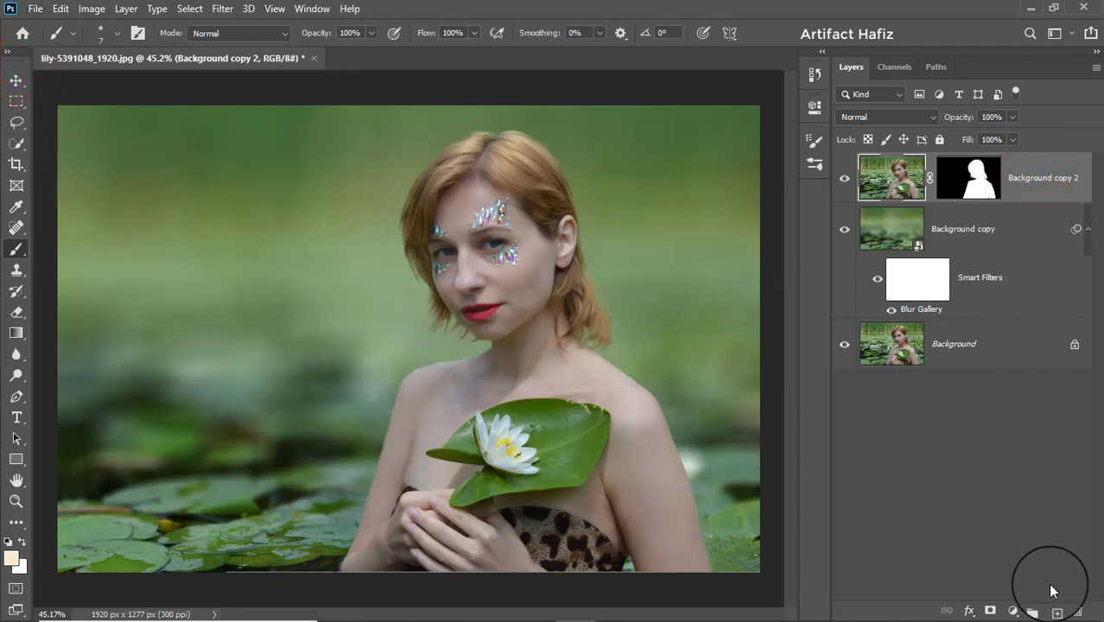
left_click(1056, 609)
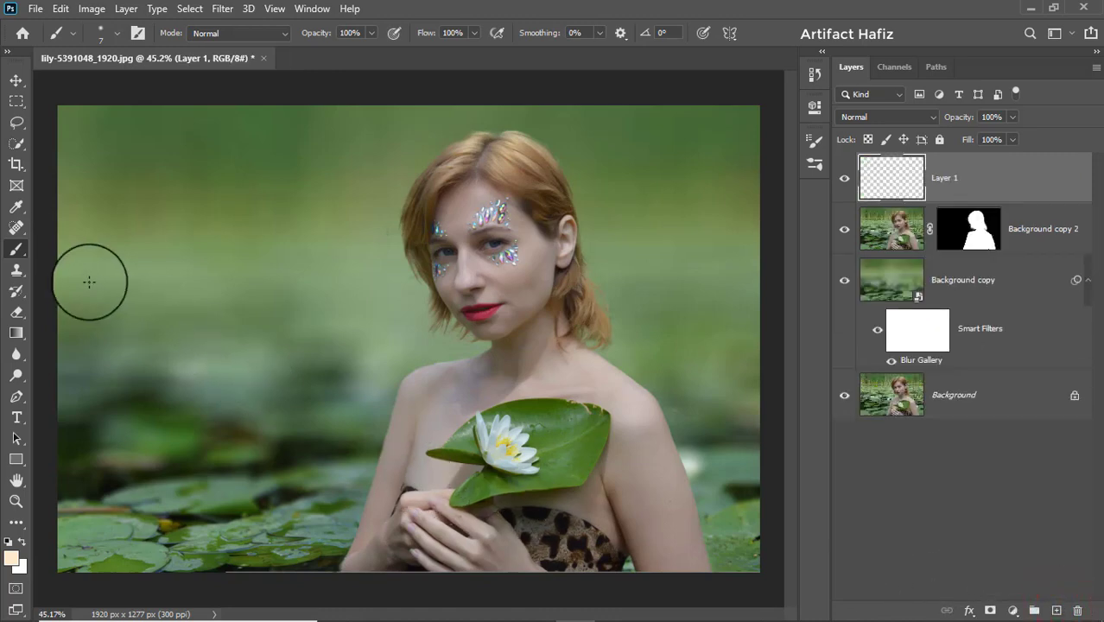
Set the foreground color to the pale cream fff0db for the Brush tool.
left_click(16, 245)
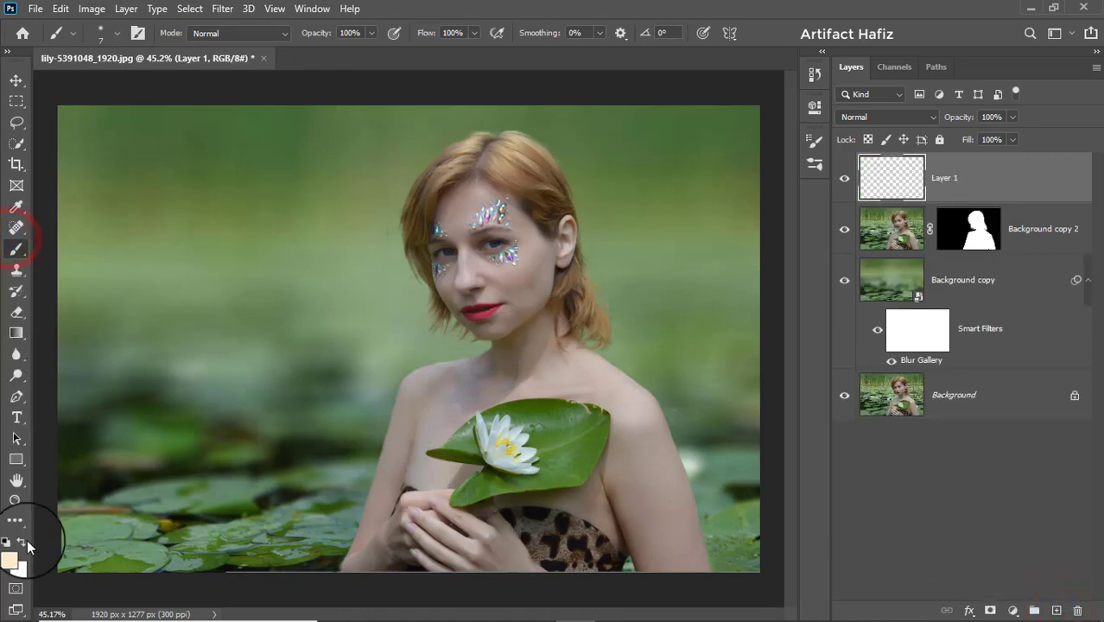
left_click(11, 559)
left_click(626, 153)
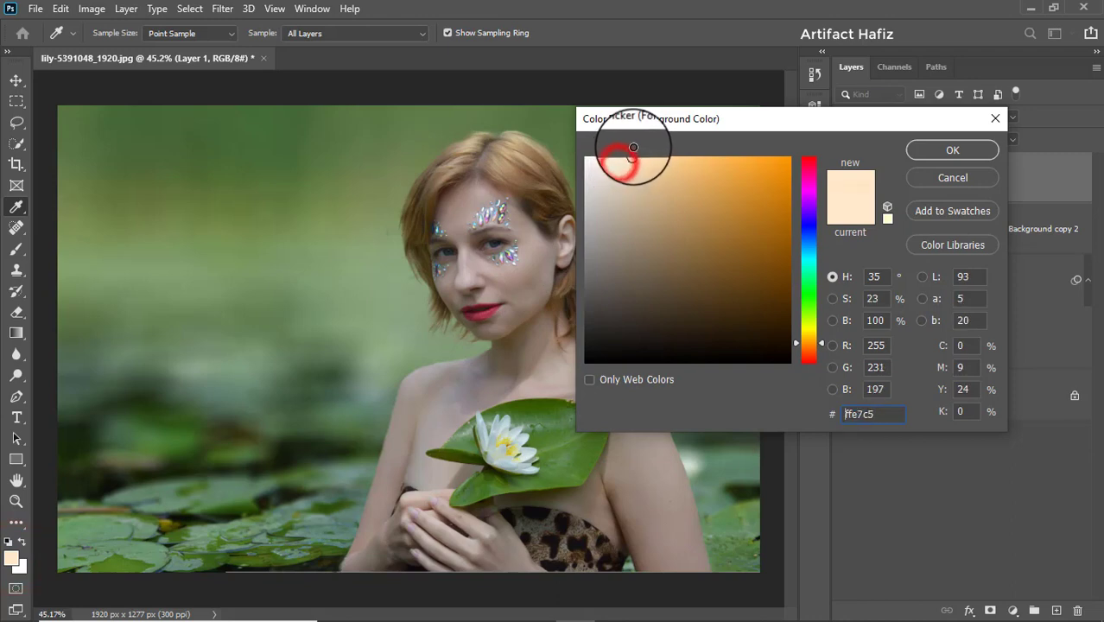
left_click_drag(627, 144, 616, 145)
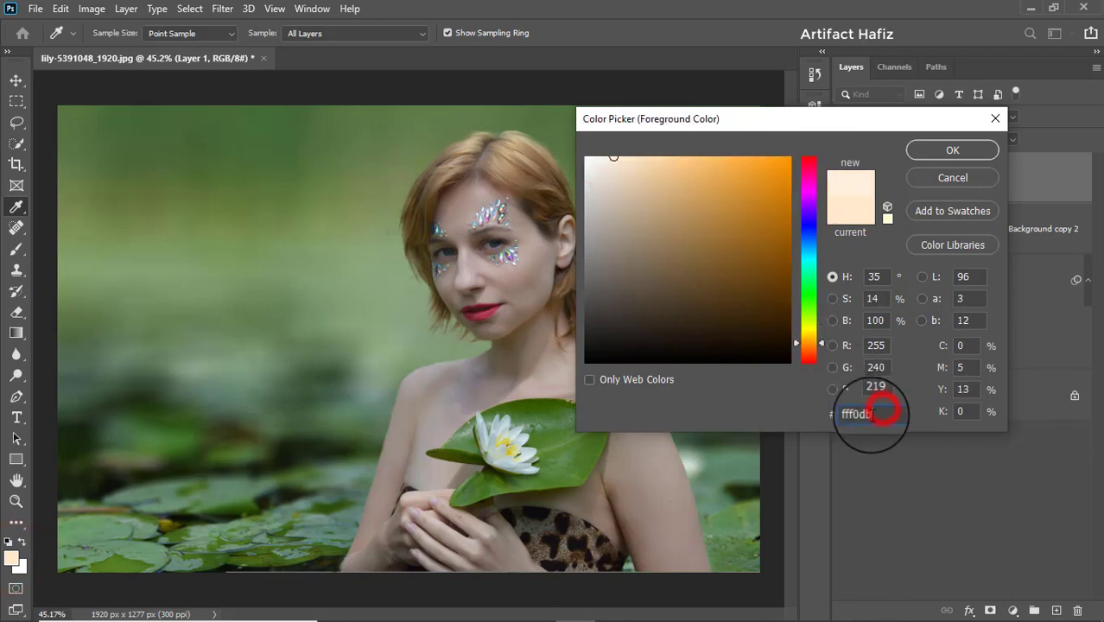
left_click(940, 152)
key("b")
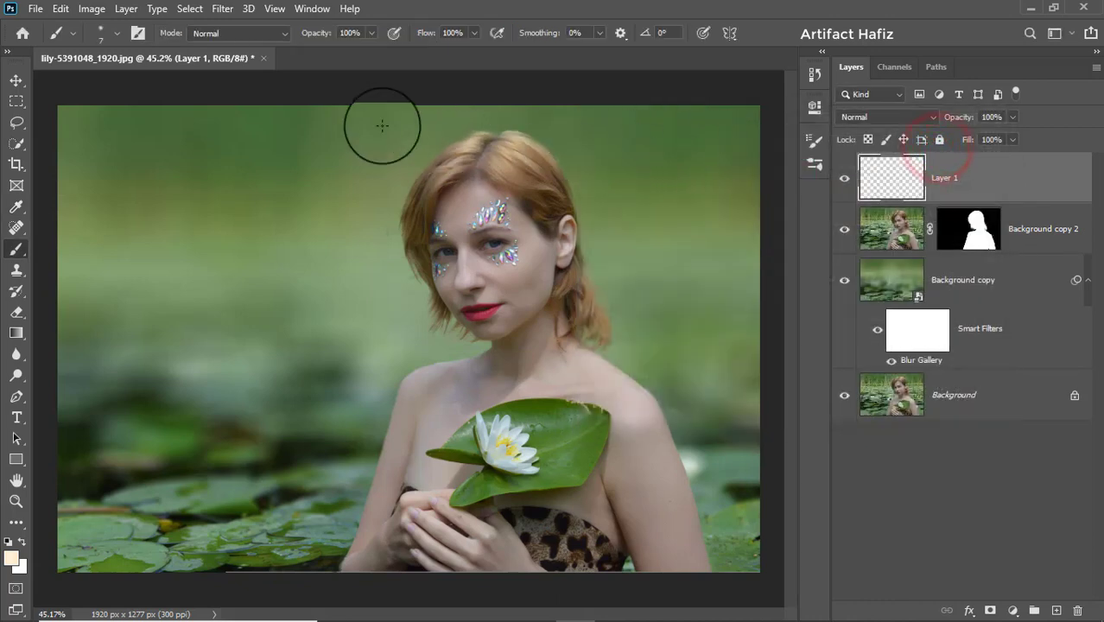
Enlarge the soft brush to 900 px and paint a single cream glow beside the woman's chin on Layer 1.
left_click(449, 33)
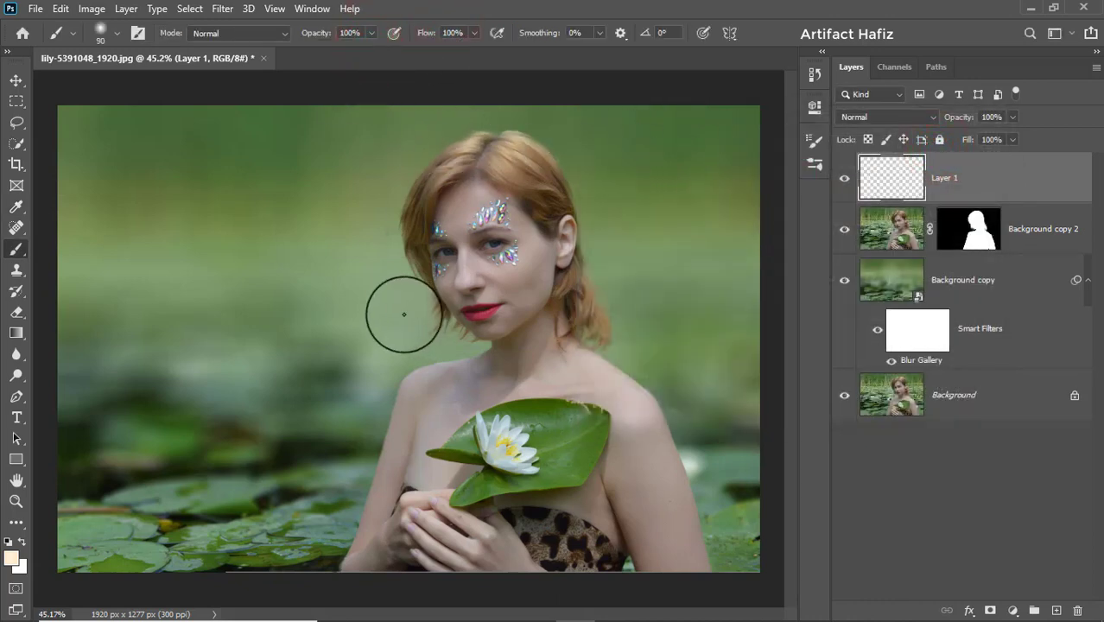
key("bracketright")
key("bracketright")
key("bracketright")
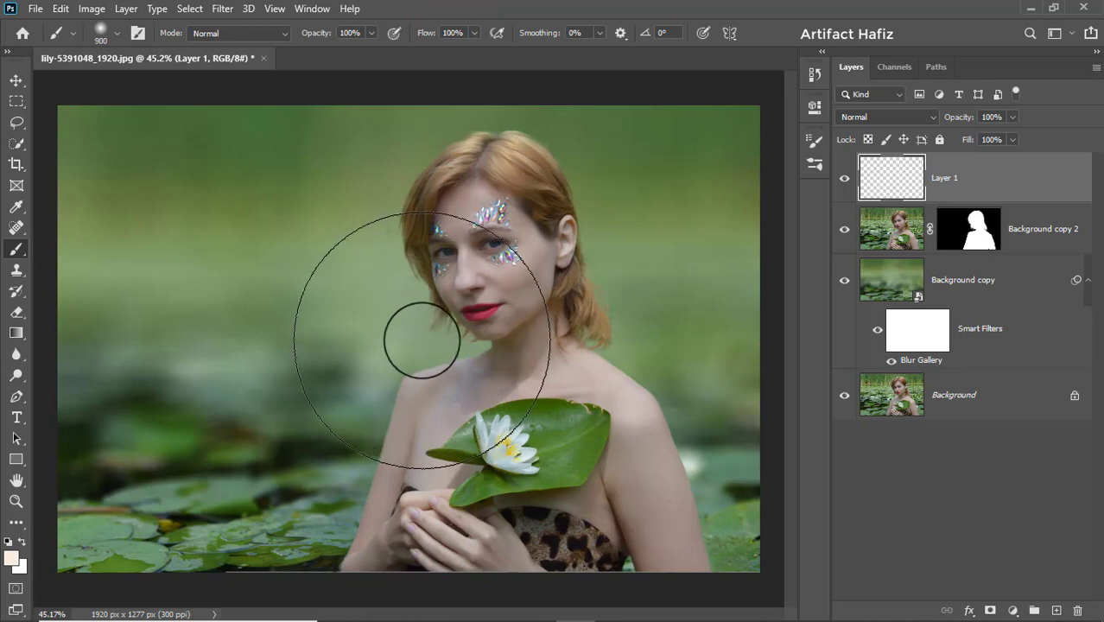
left_click(422, 340)
Set Layer 1's blend mode to Screen.
left_click(16, 79)
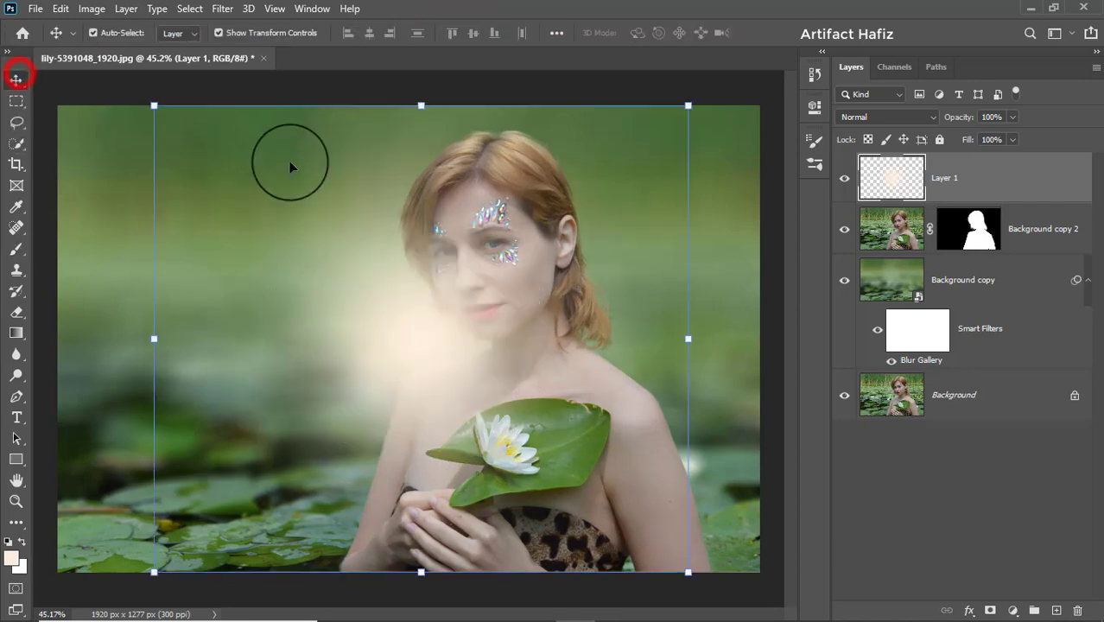
left_click(885, 116)
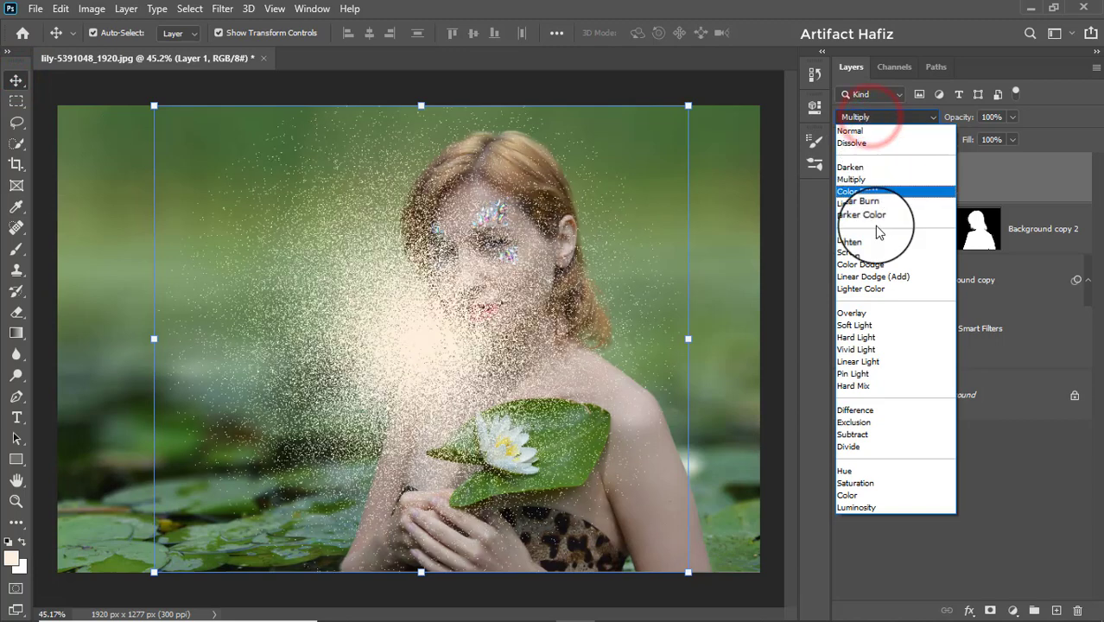
left_click(874, 252)
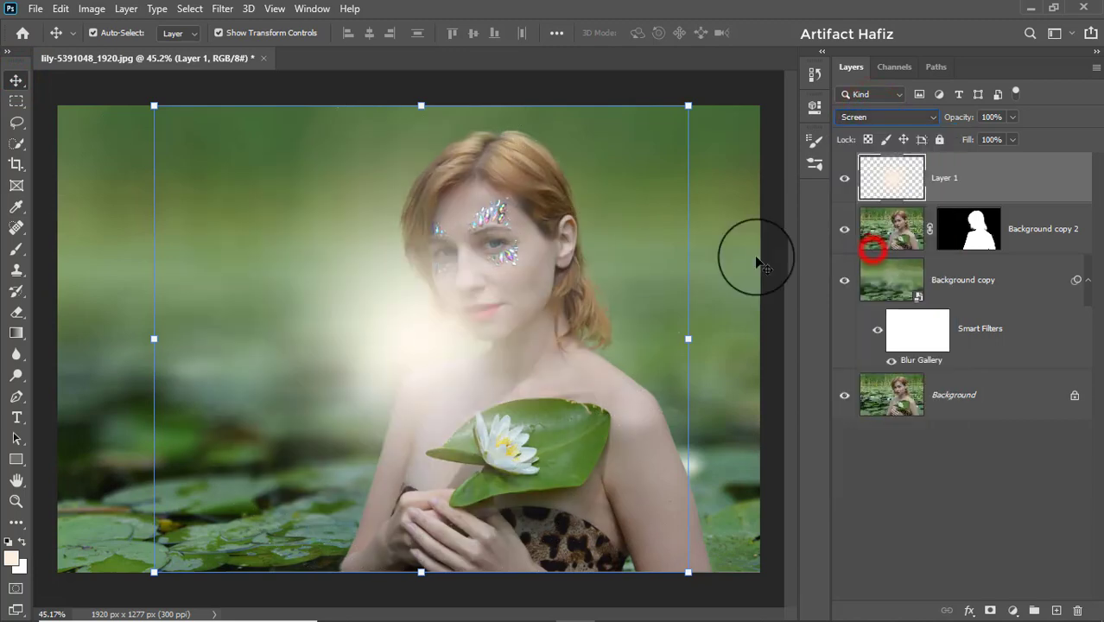
Scale the glow up to about 197% and shift it toward the upper edge of the picture, left of the head.
left_click(218, 34)
left_click(218, 34)
left_click_drag(393, 295, 245, 178)
key("ctrl+minus")
key("ctrl+minus")
left_click_drag(432, 235, 721, 235)
left_click_drag(438, 257, 345, 227)
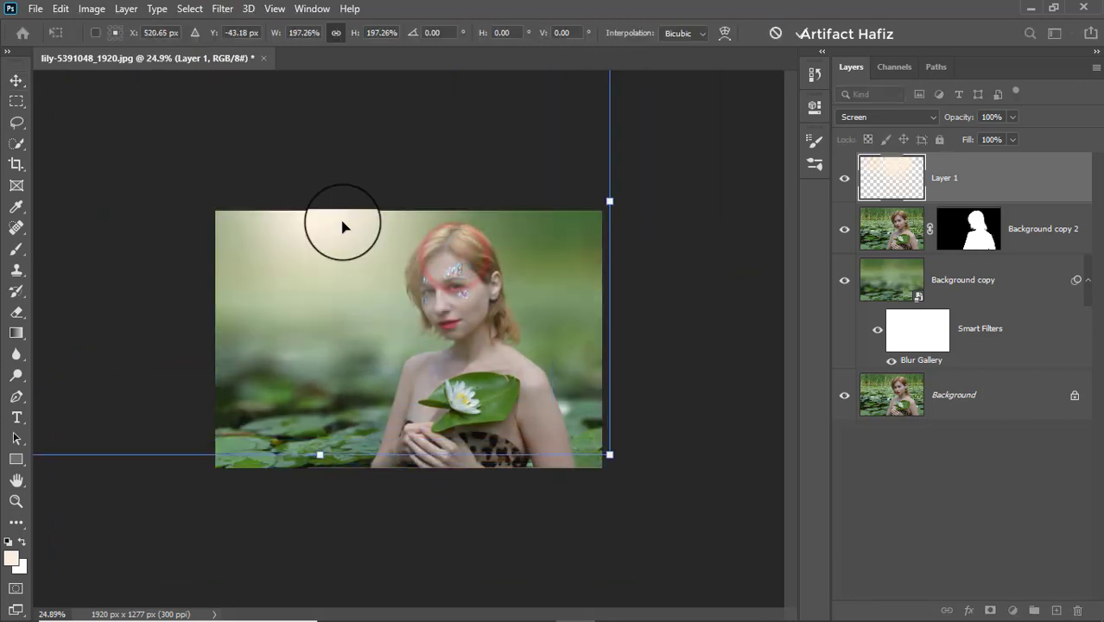
Enlarge the glow further to about 268%, shift it into the photo's upper-left corner area, and apply the transform.
left_click_drag(616, 202, 812, 190)
left_click_drag(530, 241, 423, 231)
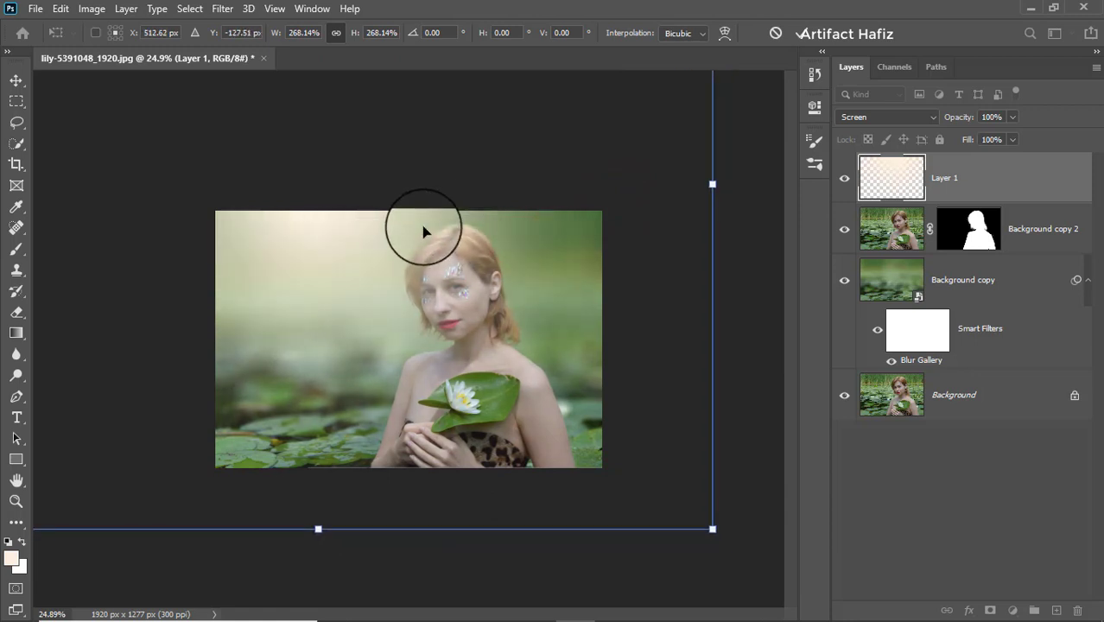
scroll(500, 289, "up", 5)
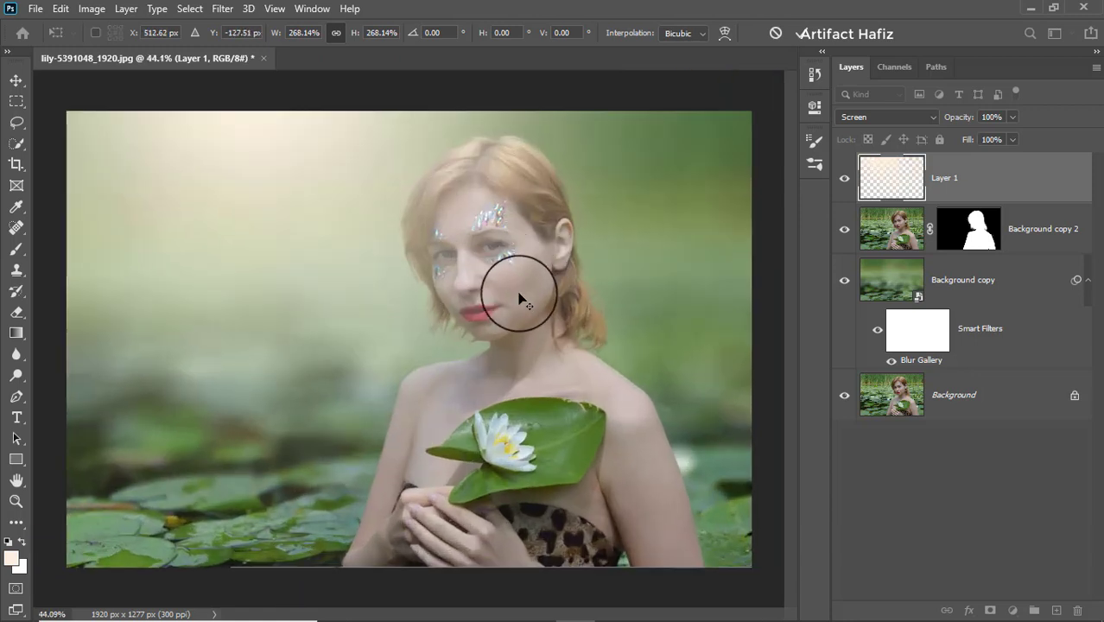
scroll(524, 285, "up", 1)
left_click(797, 33)
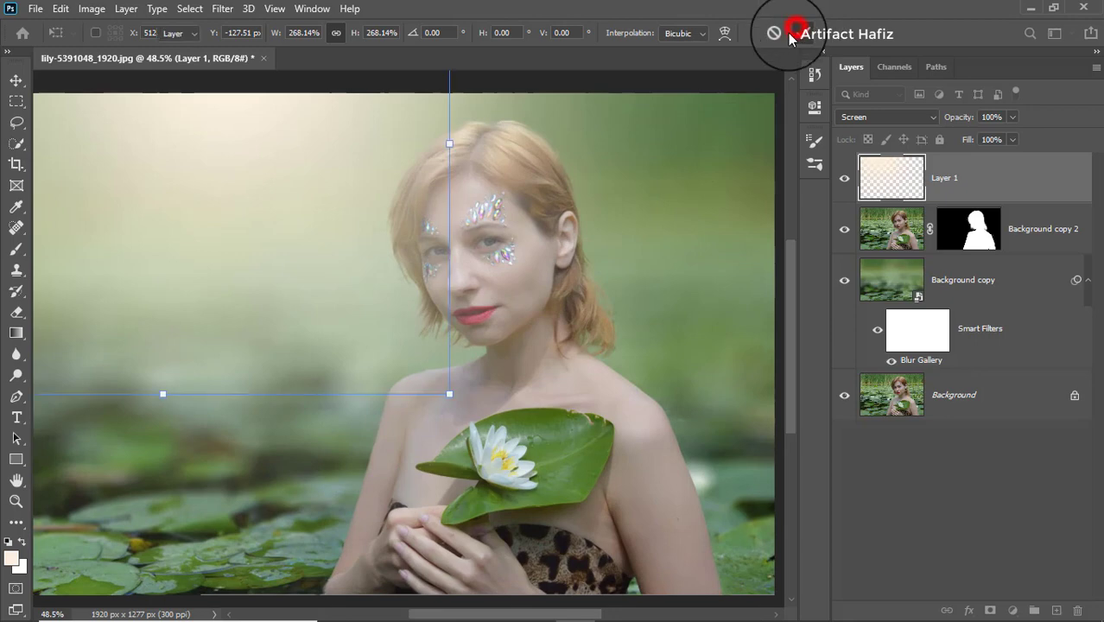
scroll(477, 290, "down", 2)
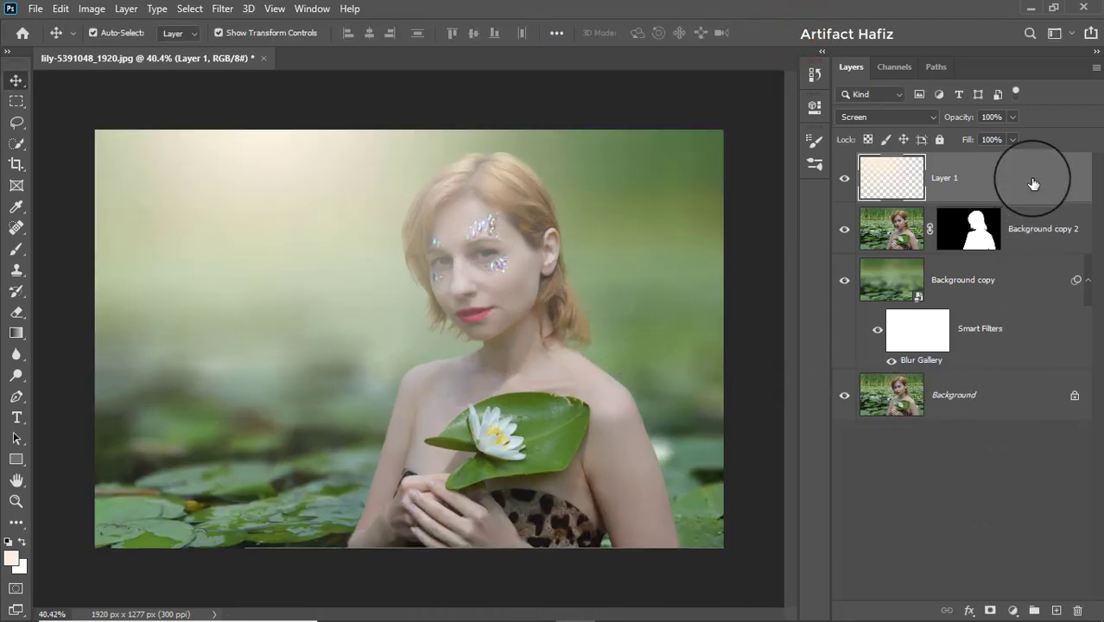
Lower Layer 1's opacity to 89% and add a white layer mask to it.
mouse_move(1011, 131)
left_mouse_down()
mouse_move(979, 135)
mouse_move(1004, 133)
left_mouse_up()
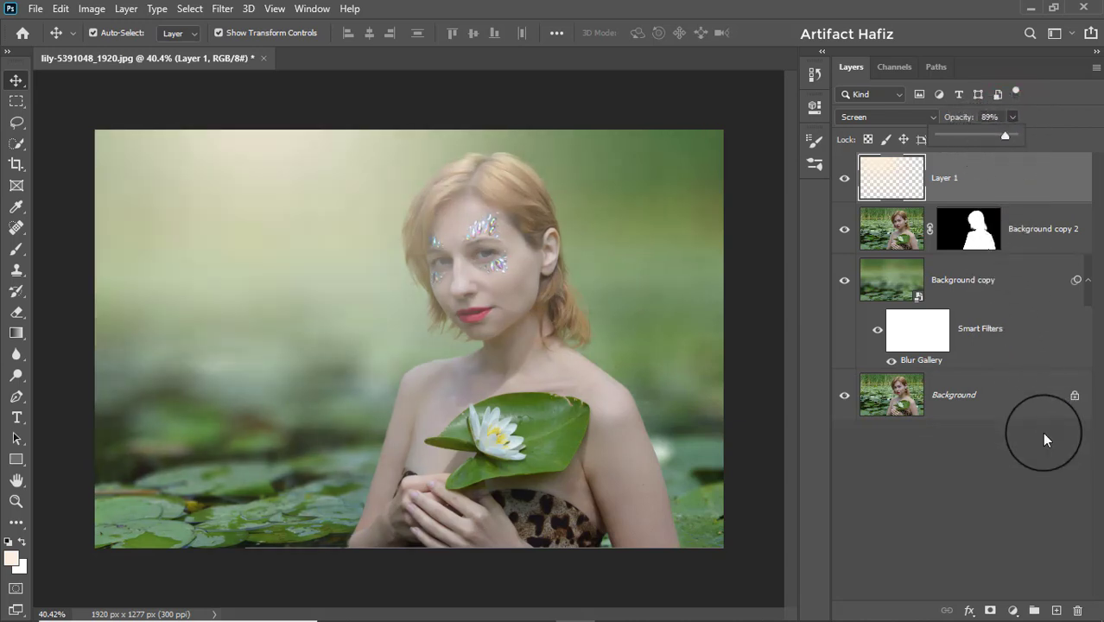
left_click(962, 168)
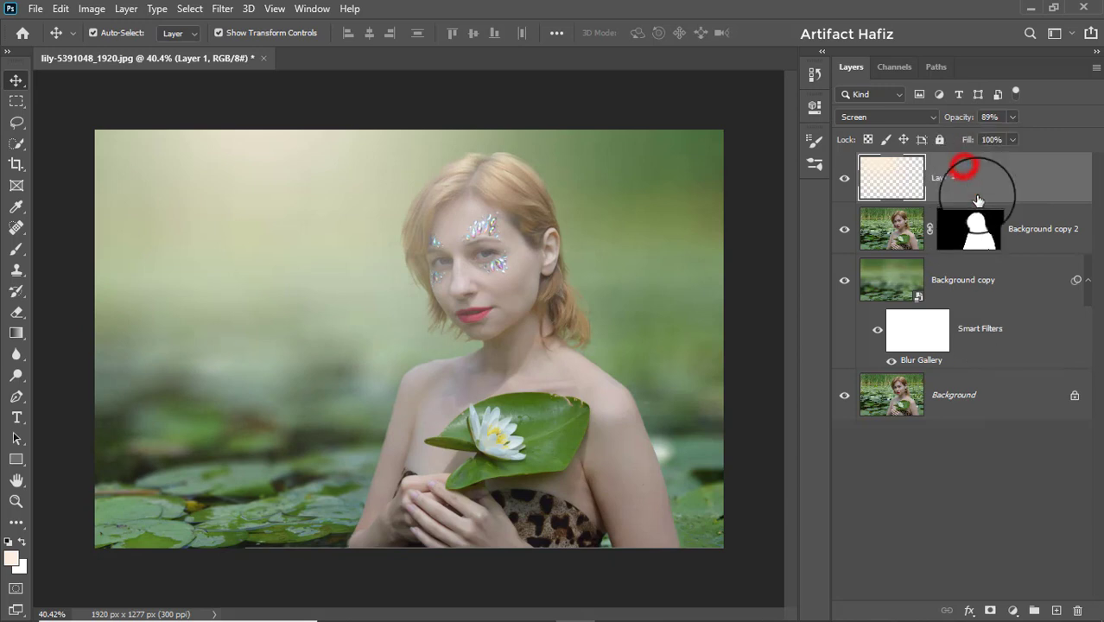
left_click(991, 609)
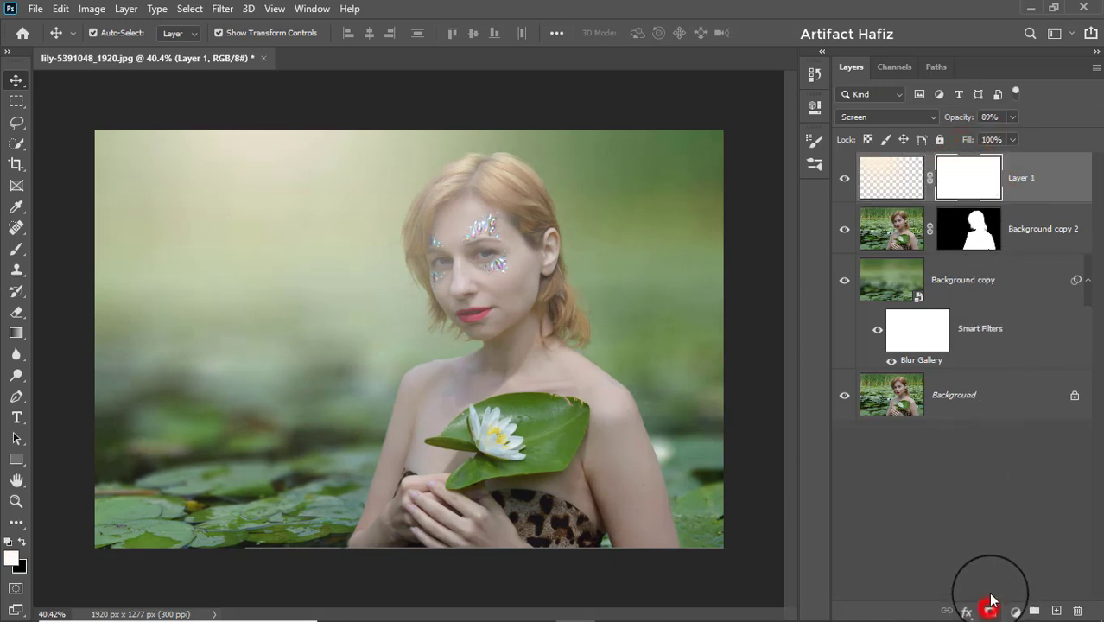
Set up a smaller black brush at 16% opacity for painting on Layer 1's mask.
left_click(9, 252)
left_click(24, 542)
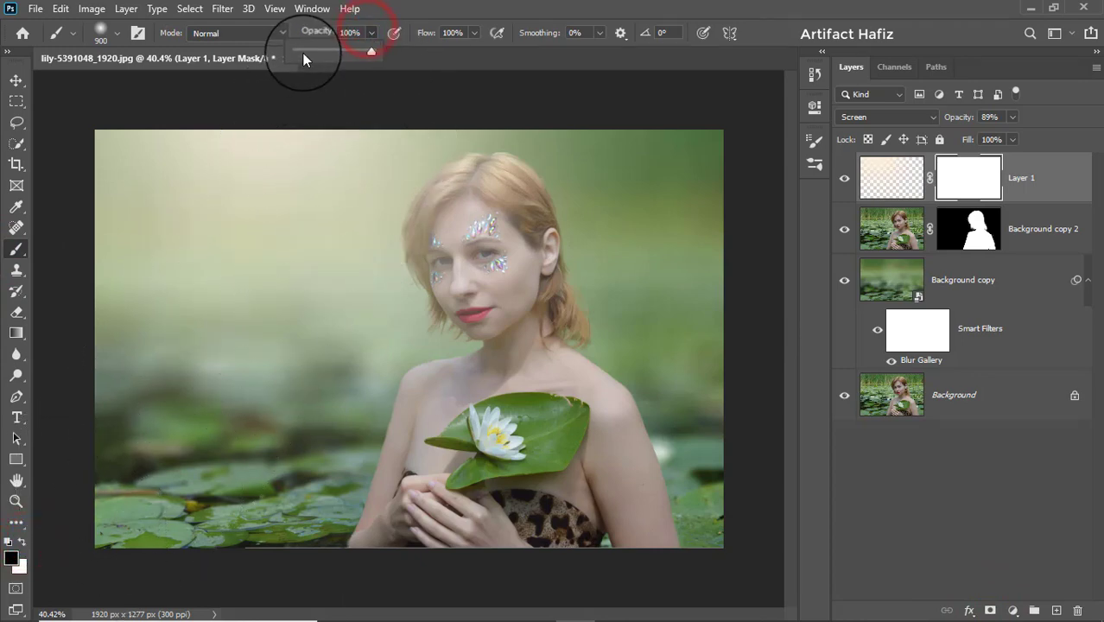
left_click(306, 50)
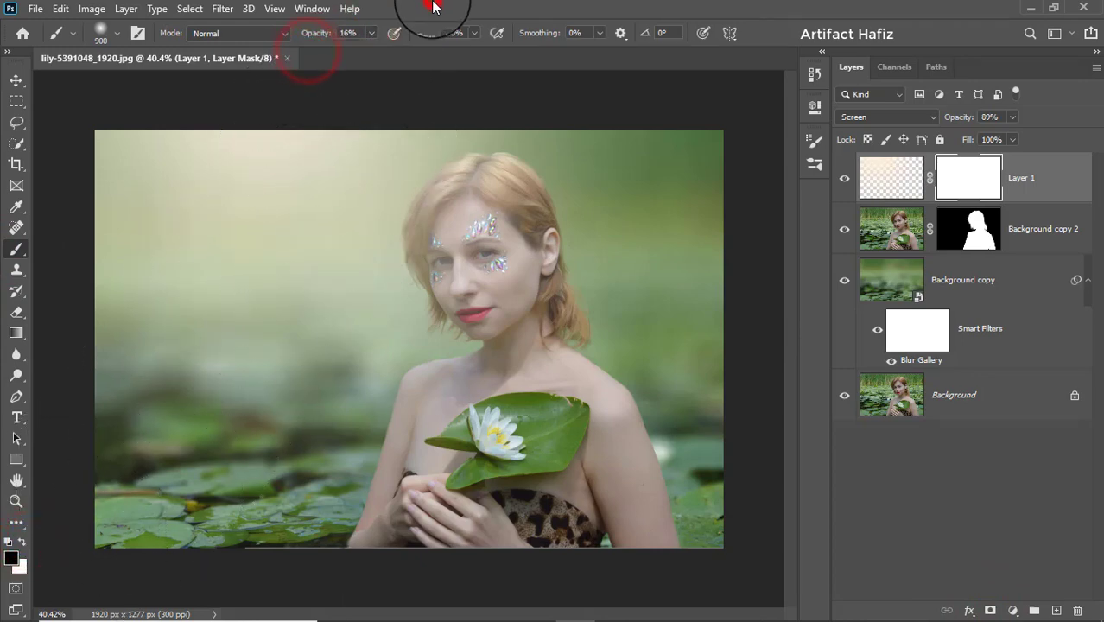
key("bracketleft")
key("bracketleft")
key("bracketleft")
key("bracketleft")
key("bracketleft")
key("bracketleft")
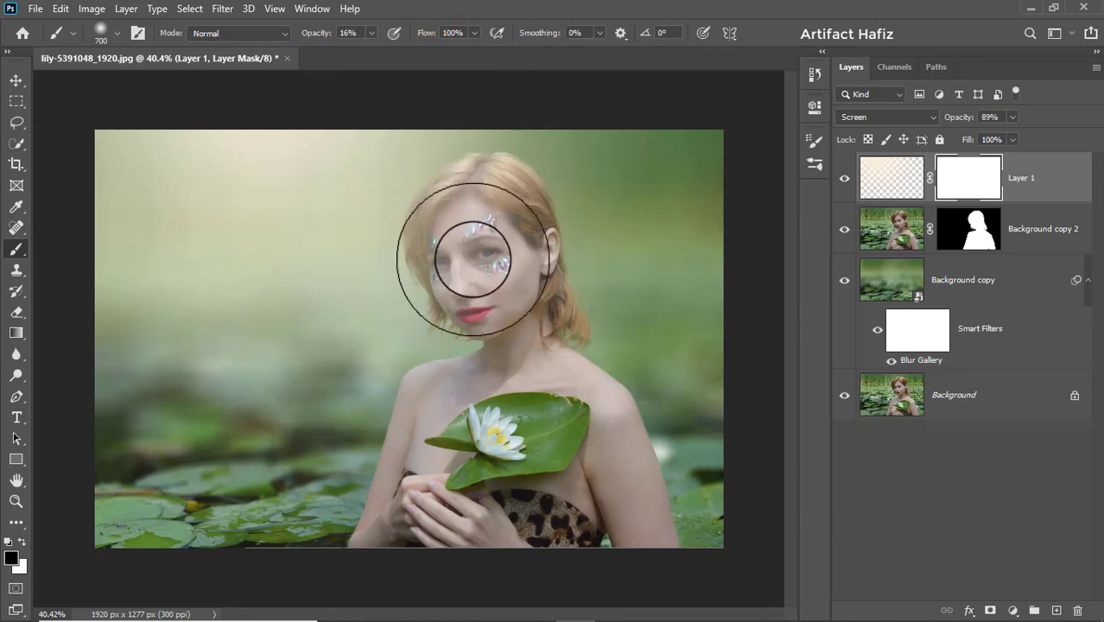
Paint on Layer 1's mask over the woman's face, neck, hair and upper chest to reduce the glow there.
mouse_move(460, 253)
left_mouse_down()
mouse_move(485, 306)
mouse_move(479, 240)
mouse_move(496, 260)
mouse_move(455, 265)
mouse_move(503, 335)
left_mouse_up()
left_click_drag(483, 292, 505, 330)
mouse_move(463, 271)
left_mouse_down()
mouse_move(472, 311)
mouse_move(534, 328)
left_mouse_up()
mouse_move(456, 243)
left_mouse_down()
mouse_move(519, 343)
mouse_move(476, 318)
mouse_move(547, 339)
left_mouse_up()
mouse_move(482, 302)
left_mouse_down()
mouse_move(495, 321)
mouse_move(522, 307)
left_mouse_up()
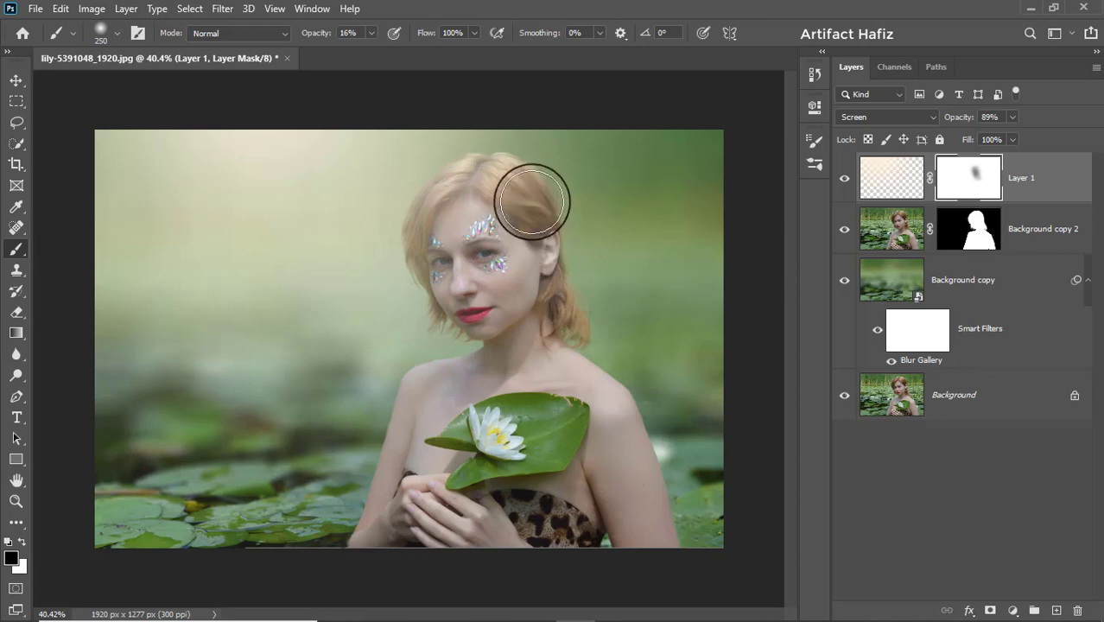
mouse_move(532, 203)
left_mouse_down()
mouse_move(549, 326)
mouse_move(526, 176)
mouse_move(584, 456)
mouse_move(546, 380)
left_mouse_up()
mouse_move(523, 254)
left_mouse_down()
mouse_move(533, 385)
mouse_move(557, 401)
left_mouse_up()
Add a Color Lookup adjustment layer above Layer 1 using the Soft_Warming.look 3D LUT.
left_click(1015, 171)
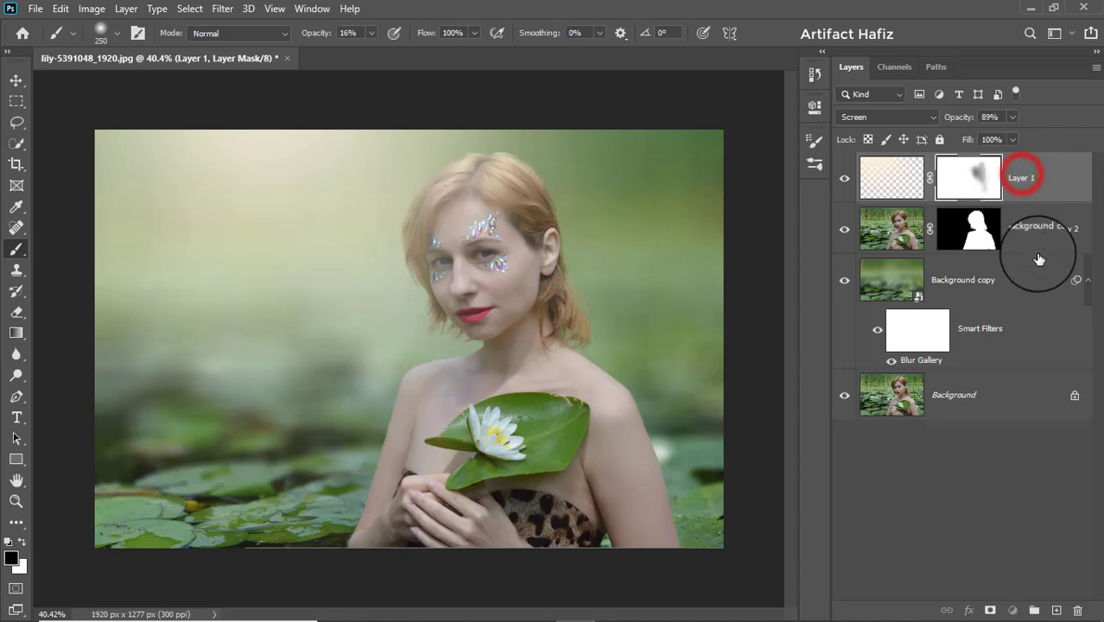
left_click(1011, 610)
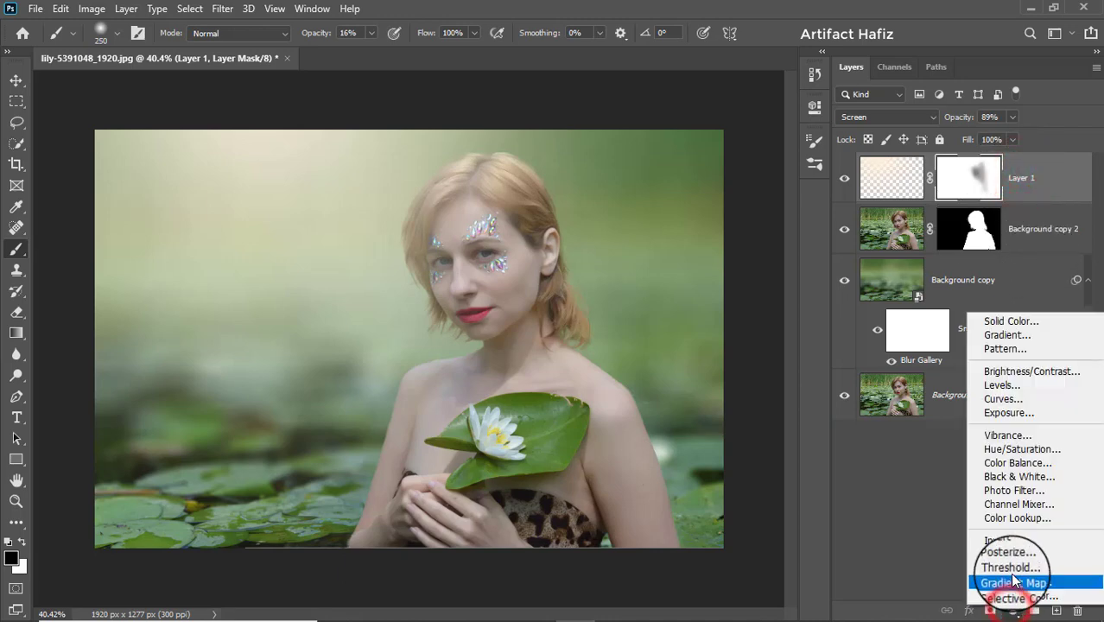
left_click(1012, 519)
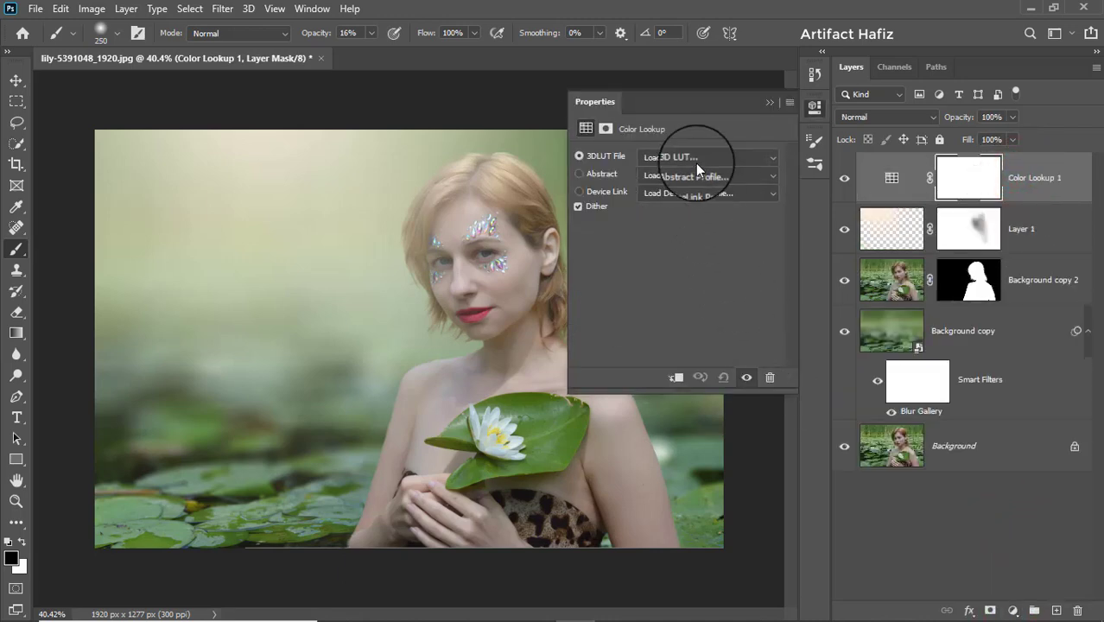
left_click(697, 160)
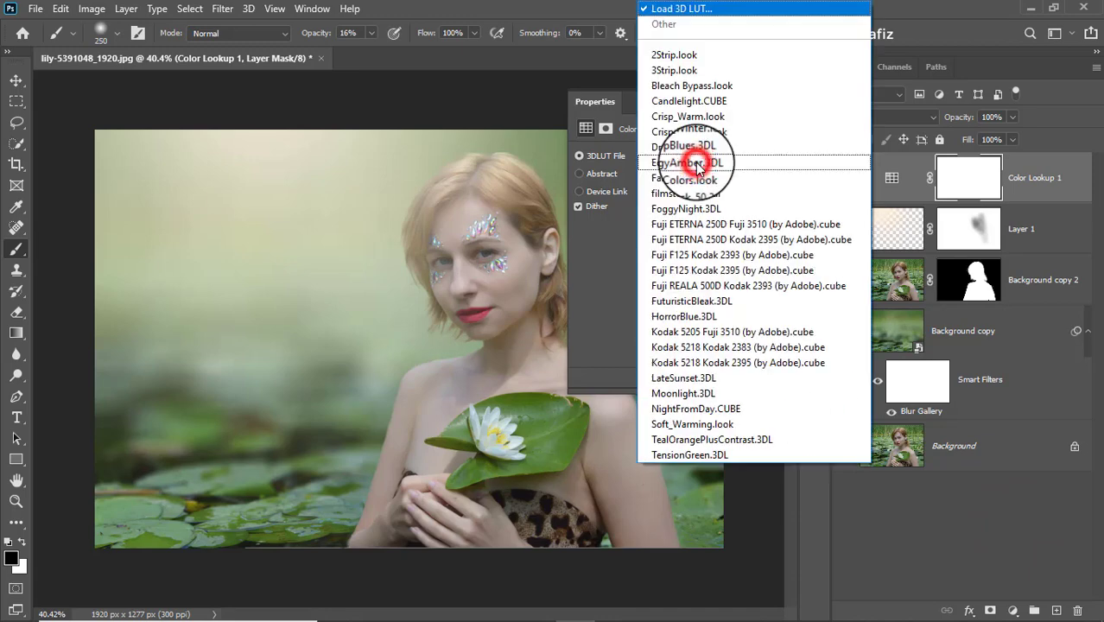
left_click(698, 424)
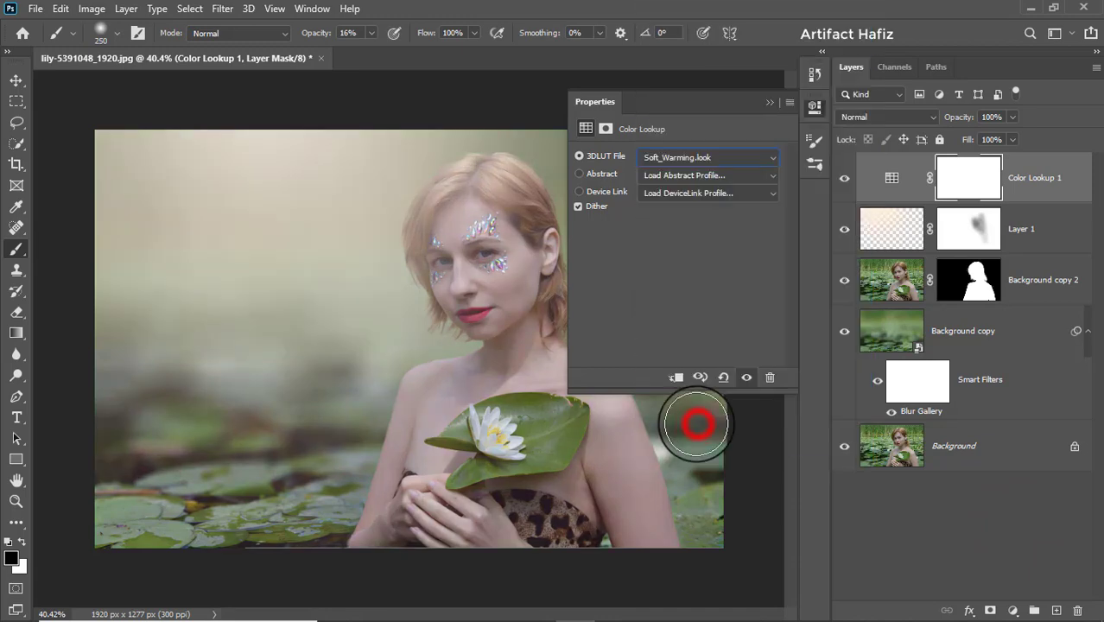
left_click(776, 104)
Set the Color Lookup layer's opacity to 48%.
left_click(1017, 171)
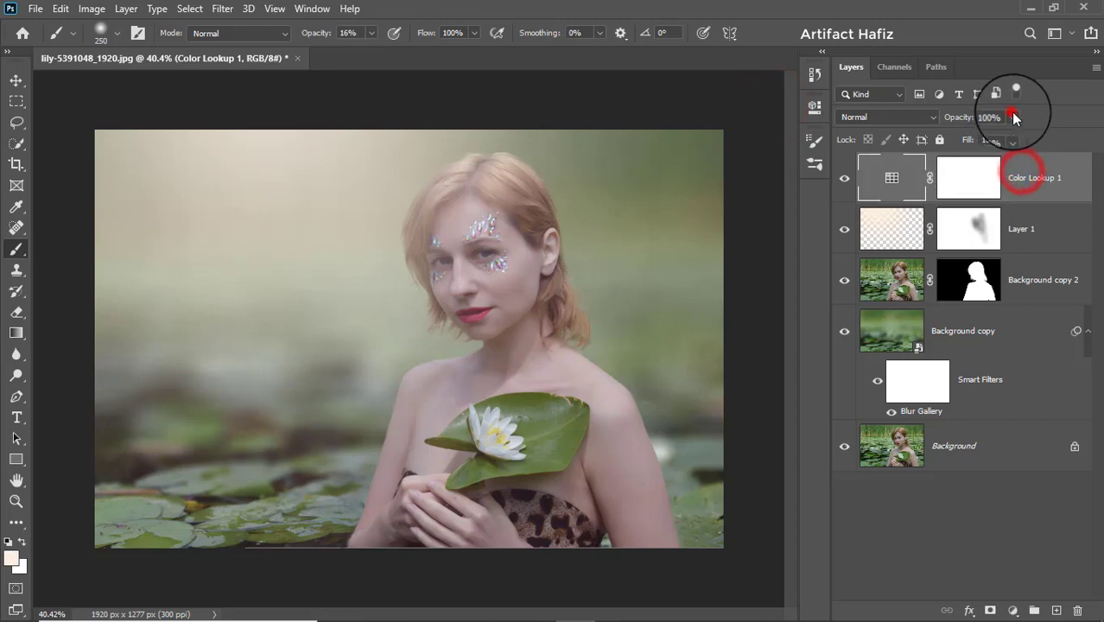
left_click_drag(973, 137, 999, 145)
left_click(1017, 244)
left_click(1013, 117)
left_click(1024, 185)
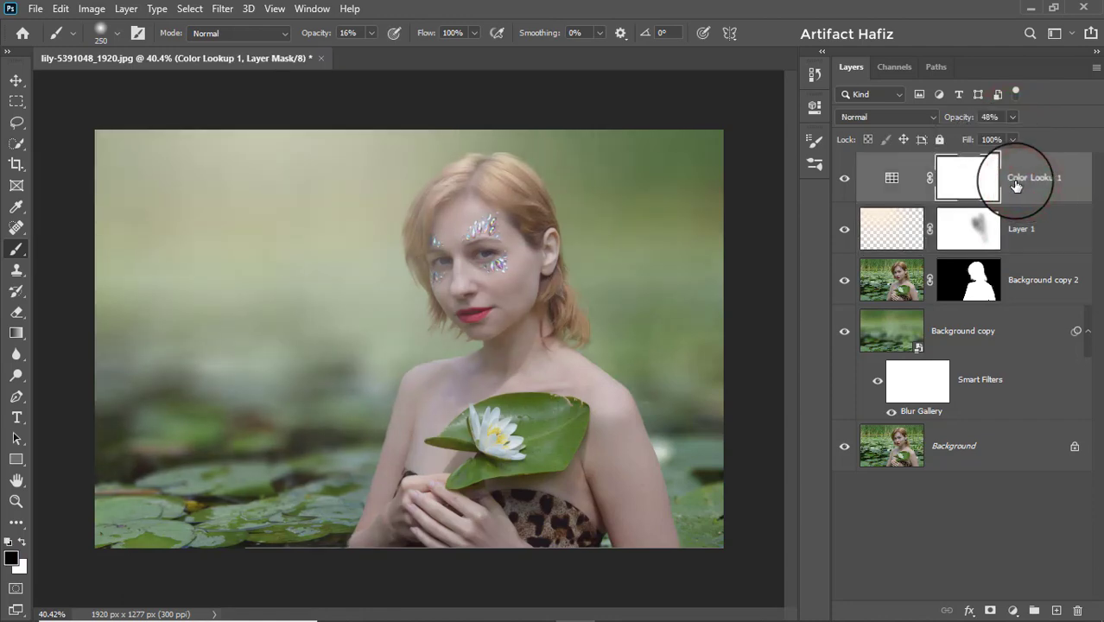
Stamp all visible layers into a new top layer and convert it for smart filters.
key("ctrl+alt+shift+e")
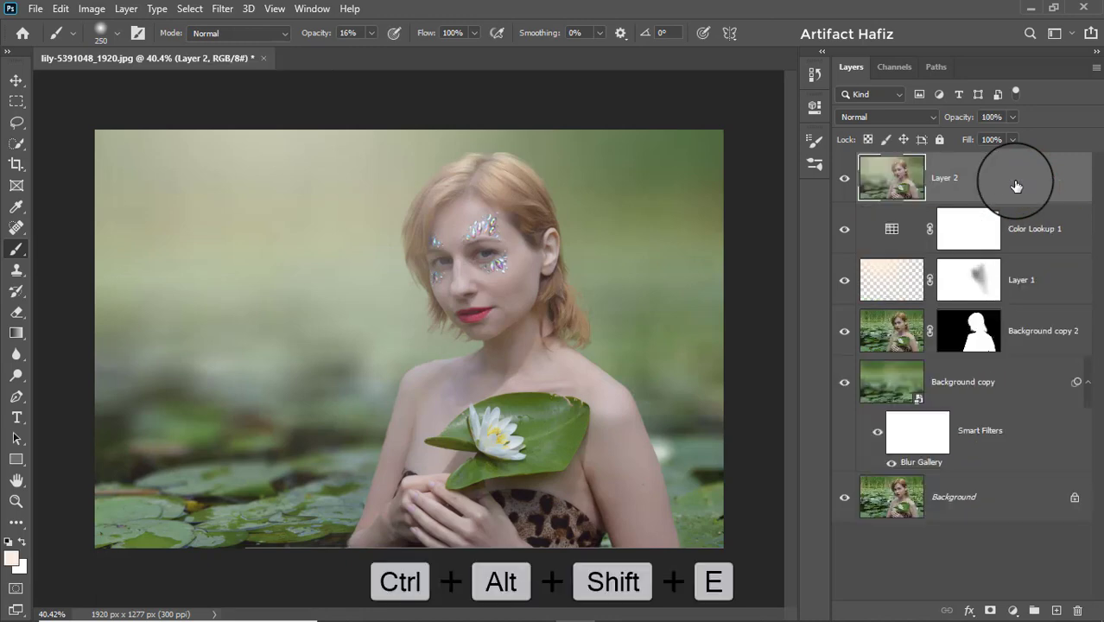
left_click(213, 11)
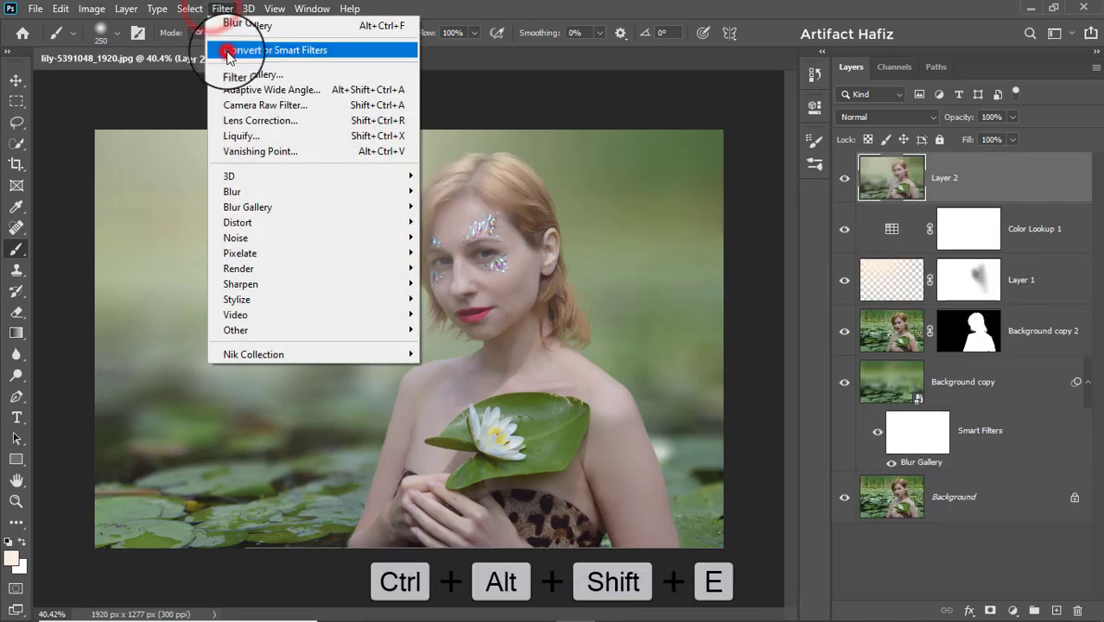
left_click(229, 50)
Apply the Camera Raw Filter to the merged layer with Whites at +42 and Highlights at -72.
left_click(221, 9)
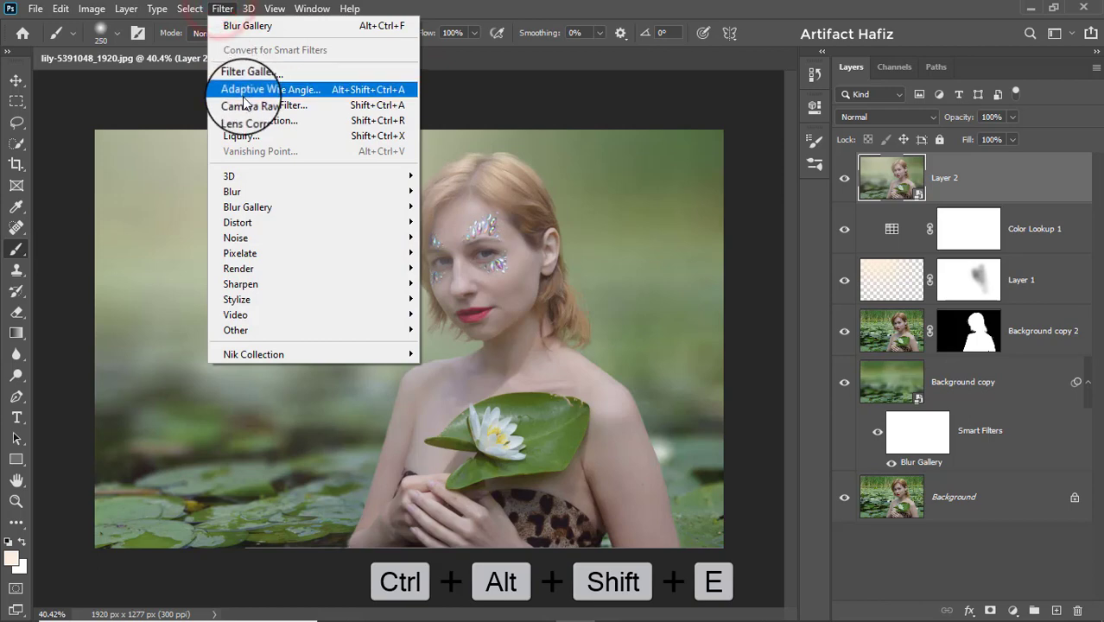
left_click(247, 105)
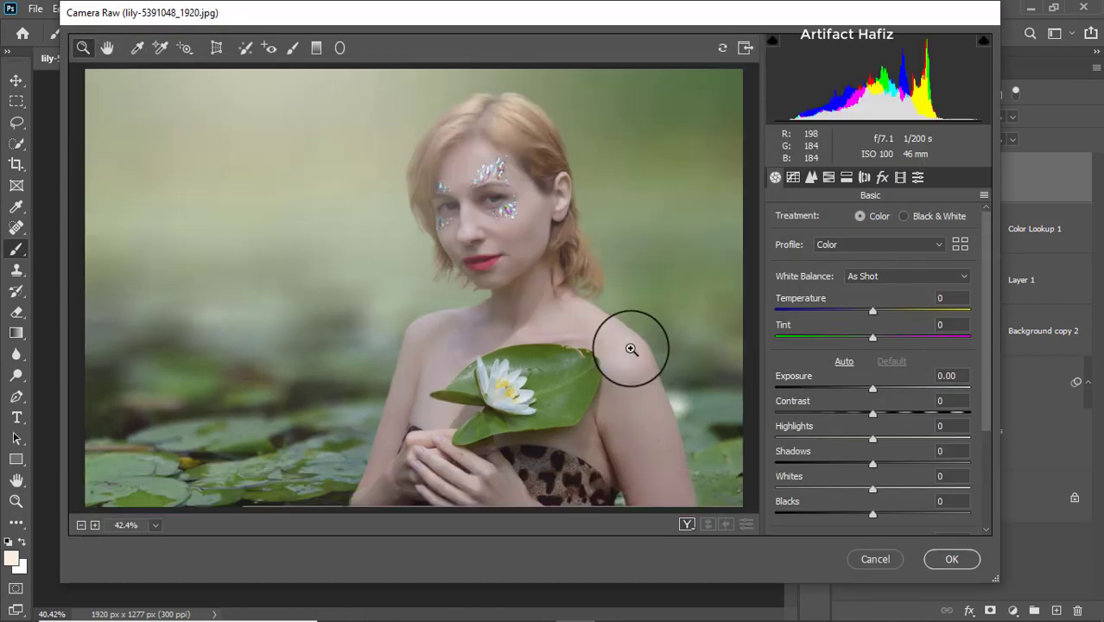
scroll(870, 411, "down", 1)
left_click_drag(872, 450, 914, 449)
left_click_drag(873, 399, 804, 399)
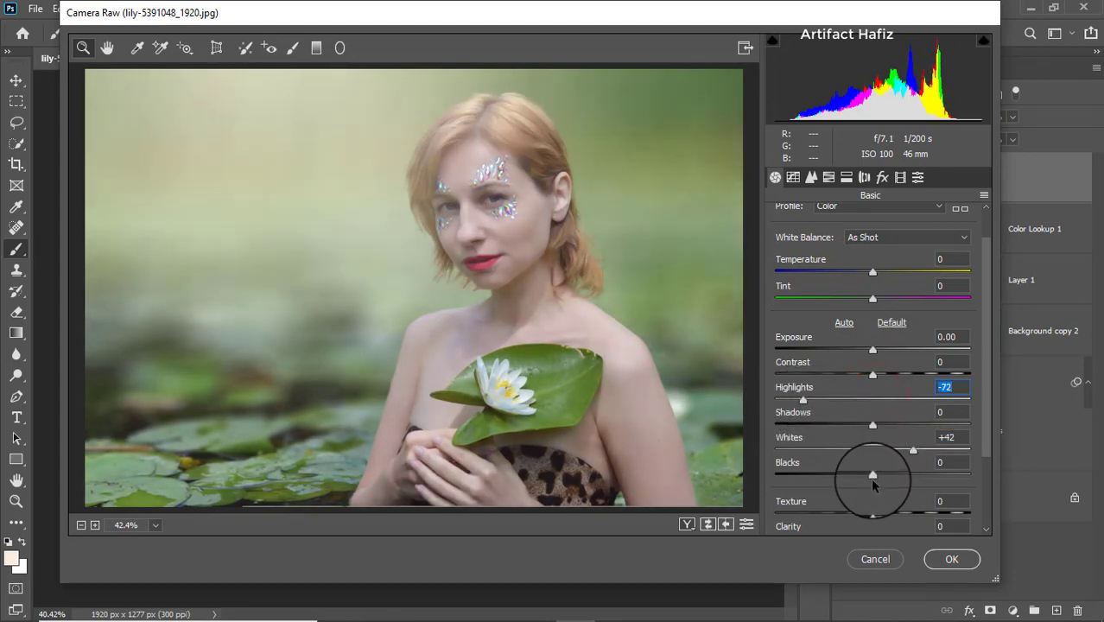
Set Blacks to -28, Shadows to +38 and Clarity to +33 in the Camera Raw basic adjustments.
left_click_drag(872, 476, 844, 475)
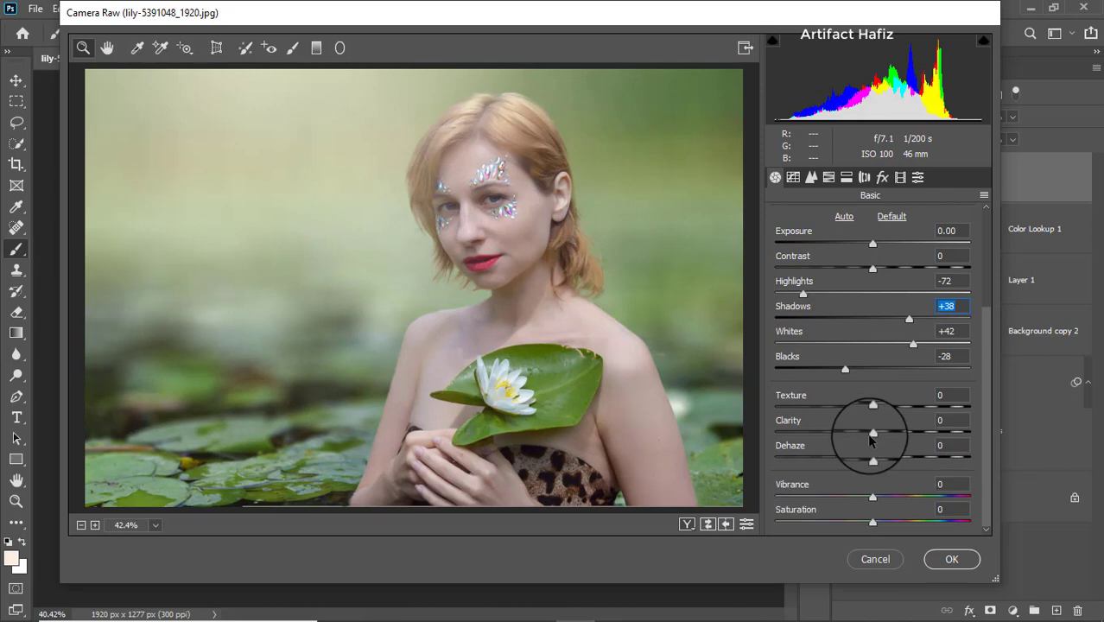
left_click_drag(870, 432, 898, 435)
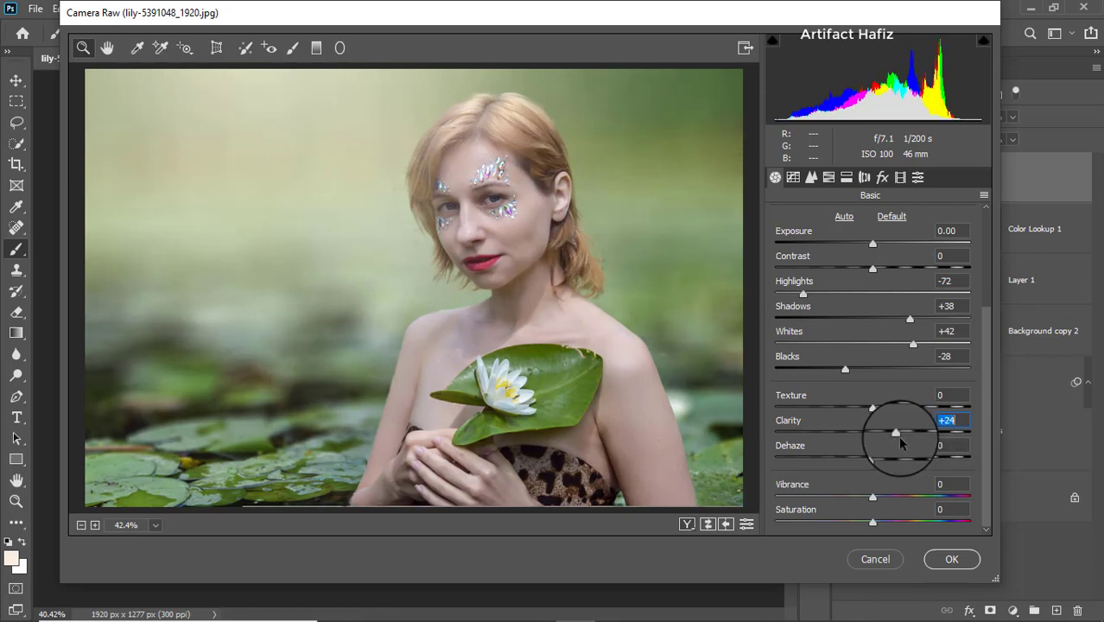
Adjust the HSL saturation with Oranges at +24, Yellows at +64 and Greens at -30.
left_click(830, 181)
left_click(836, 227)
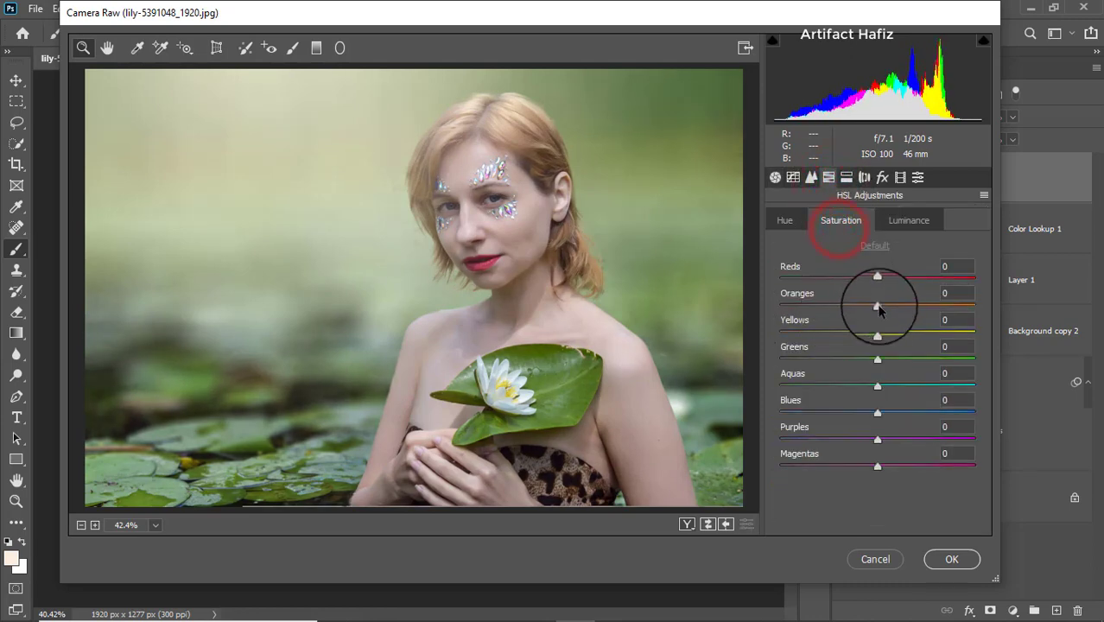
left_click_drag(877, 307, 941, 331)
left_click_drag(878, 359, 851, 359)
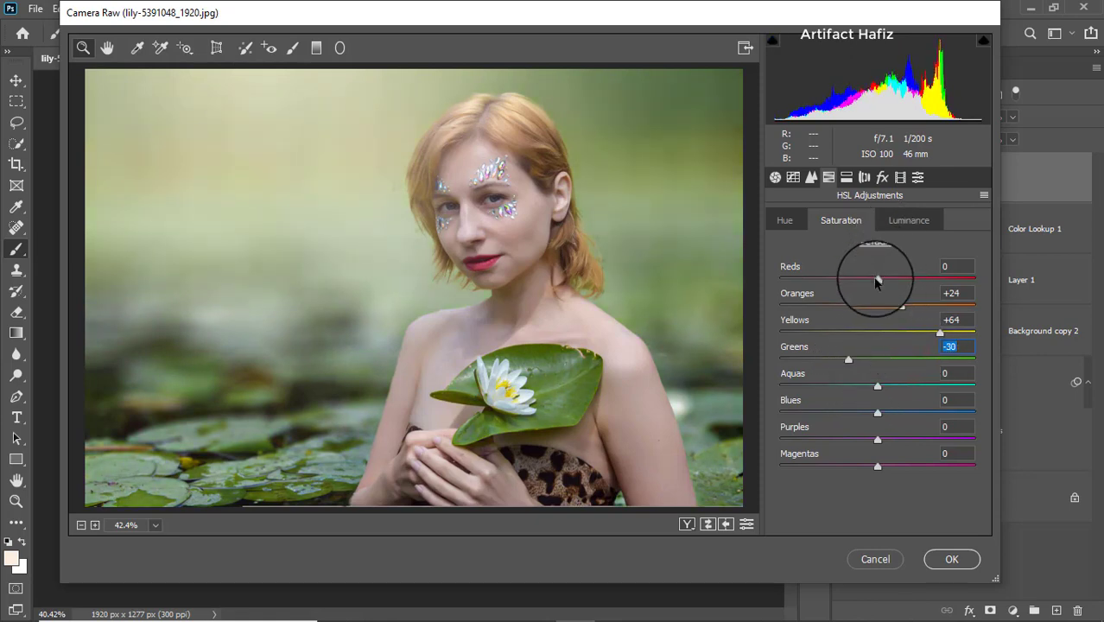
left_click_drag(881, 279, 878, 339)
Adjust the HSL luminance with Reds at +42, Oranges at +44, Yellows at -3 and Greens at -3.
left_click(907, 219)
left_click(877, 361)
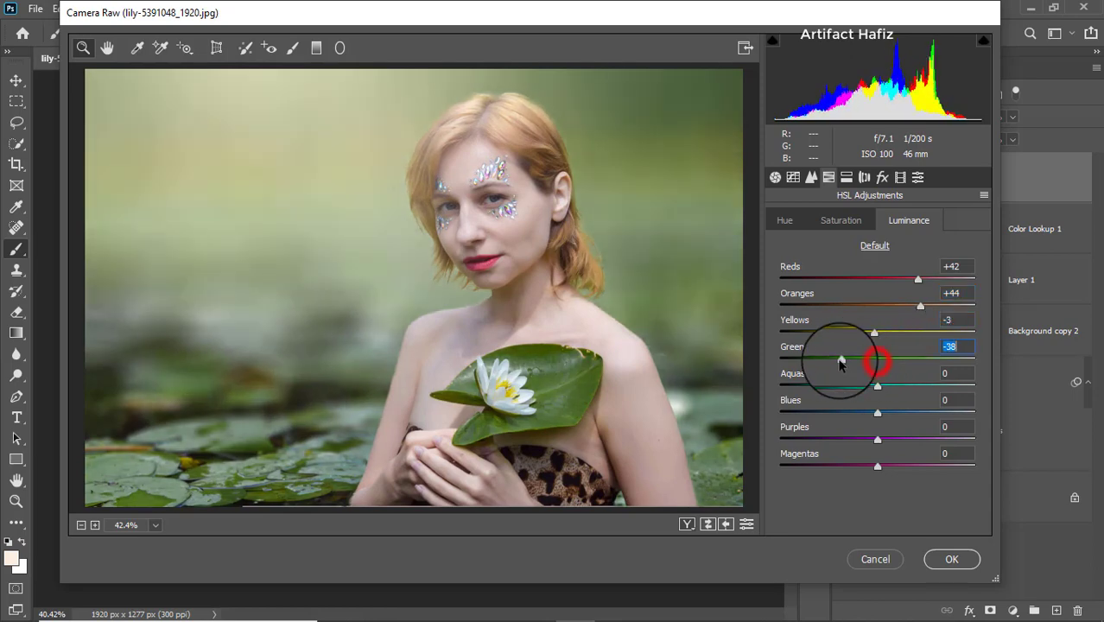
left_click_drag(874, 360, 872, 356)
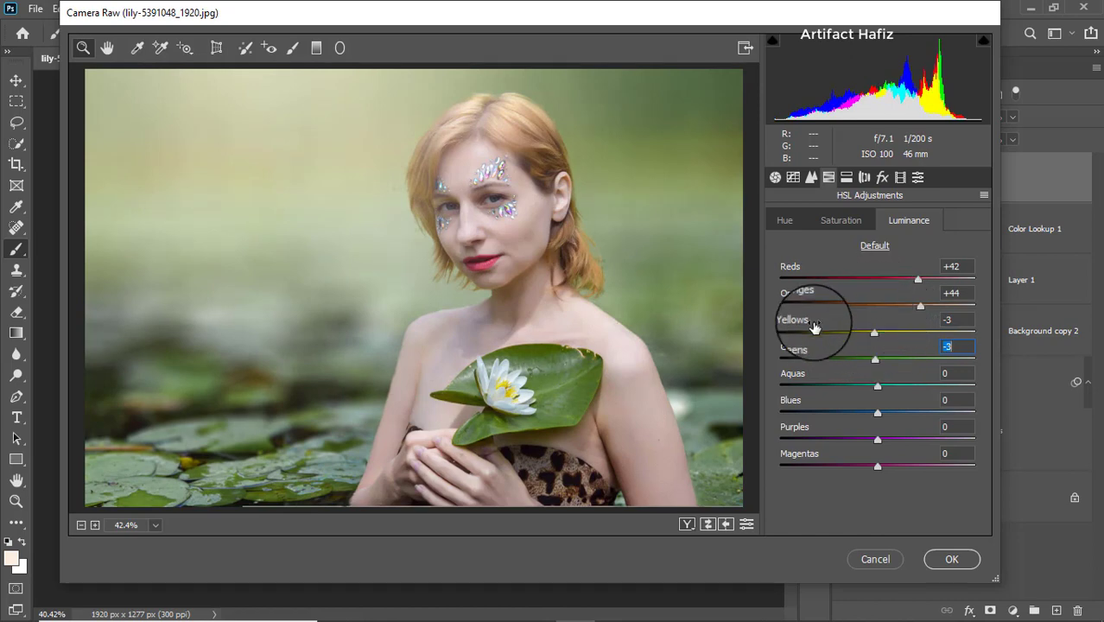
Lower the Exposure in the Camera Raw basic adjustments to -0.55.
left_click(775, 176)
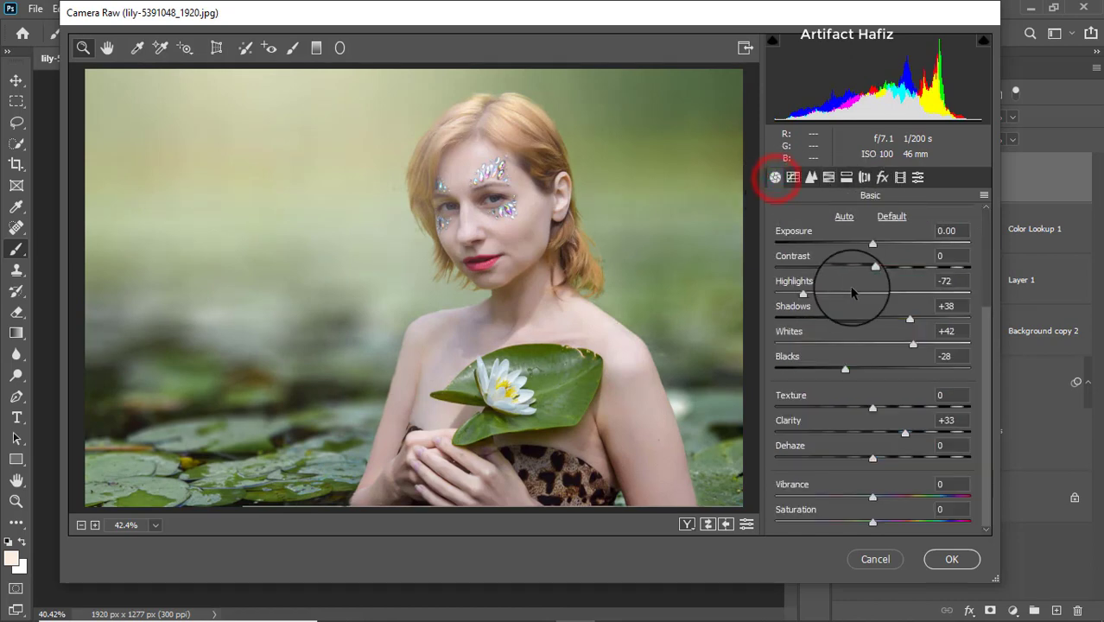
mouse_move(873, 245)
left_mouse_down()
mouse_move(858, 237)
mouse_move(863, 248)
left_mouse_up()
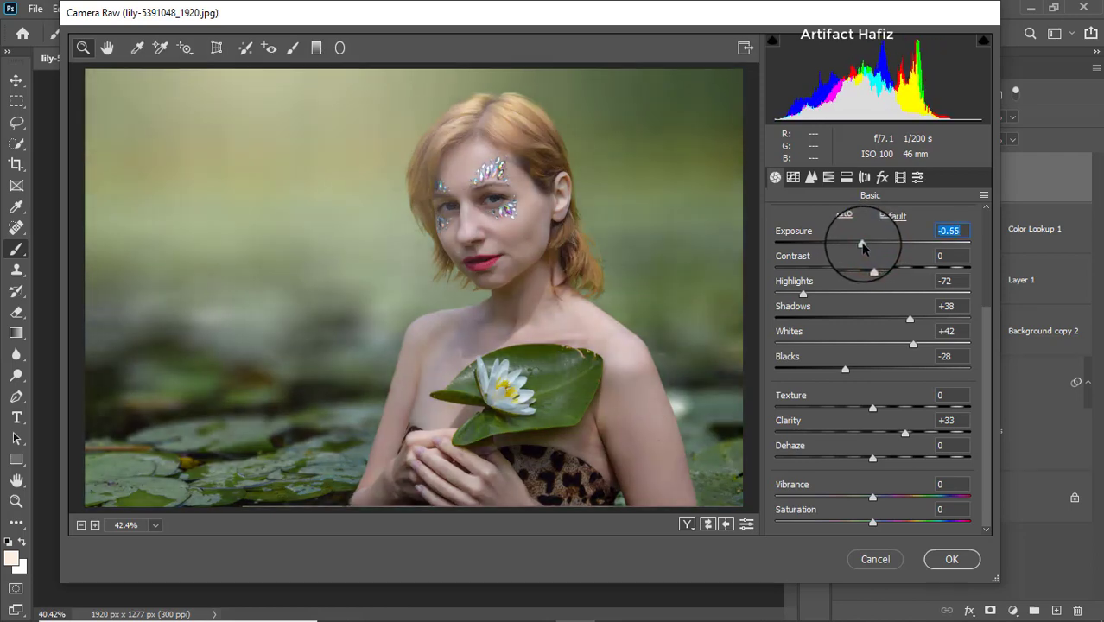
left_click(810, 177)
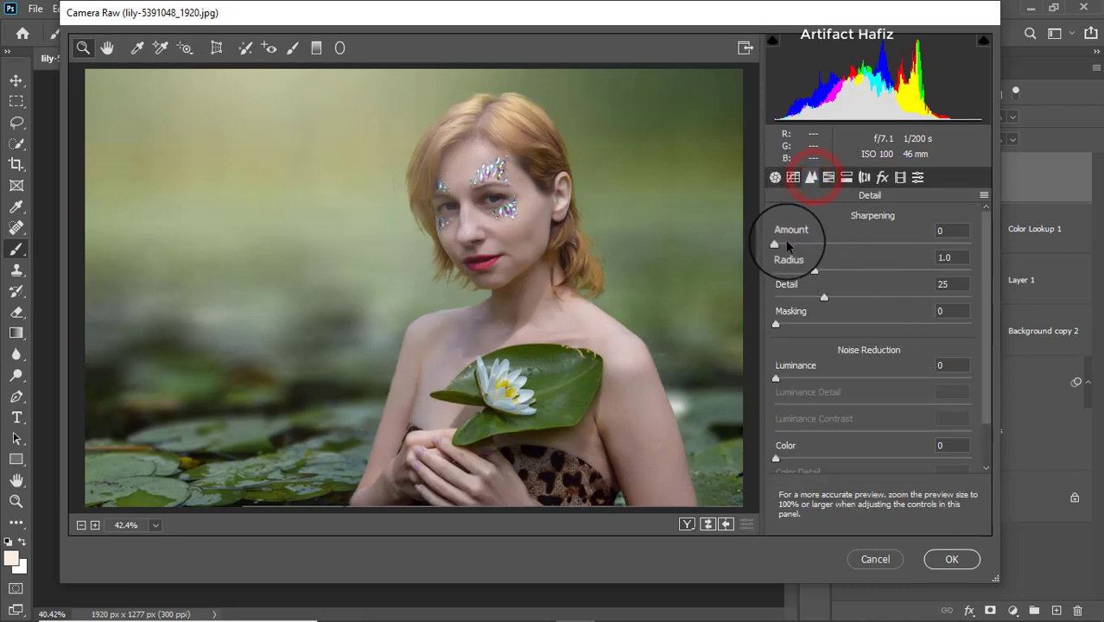
Shape the RGB point tone curve with slightly lifted blacks, a shadow anchor at 59, and a highlight point raised from input 189 to output 210.
left_click(792, 177)
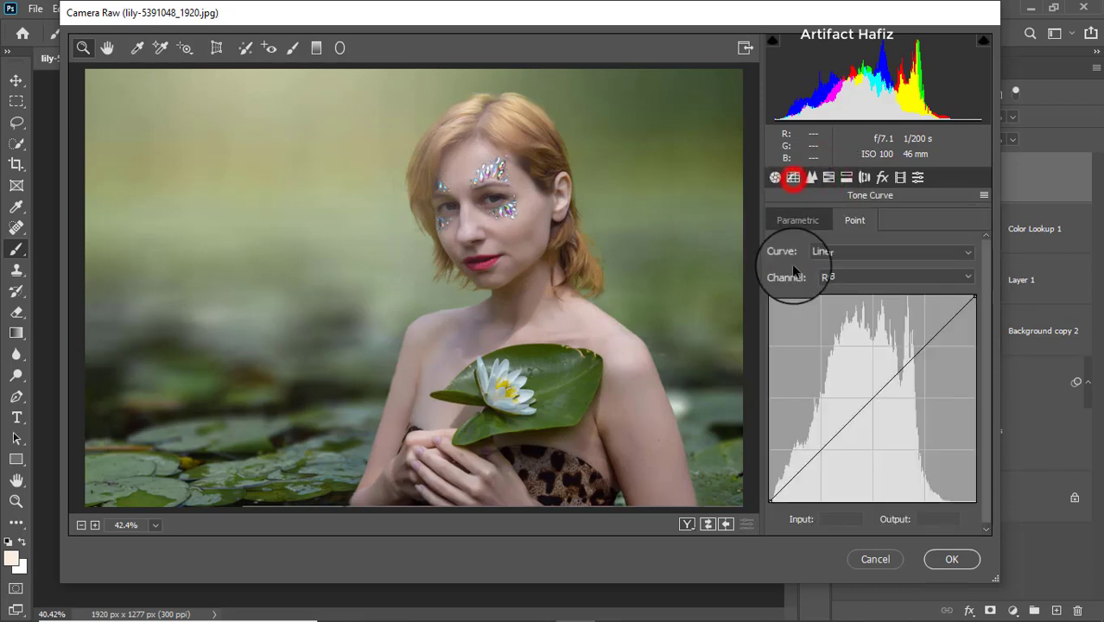
left_click(770, 501)
left_click(817, 450)
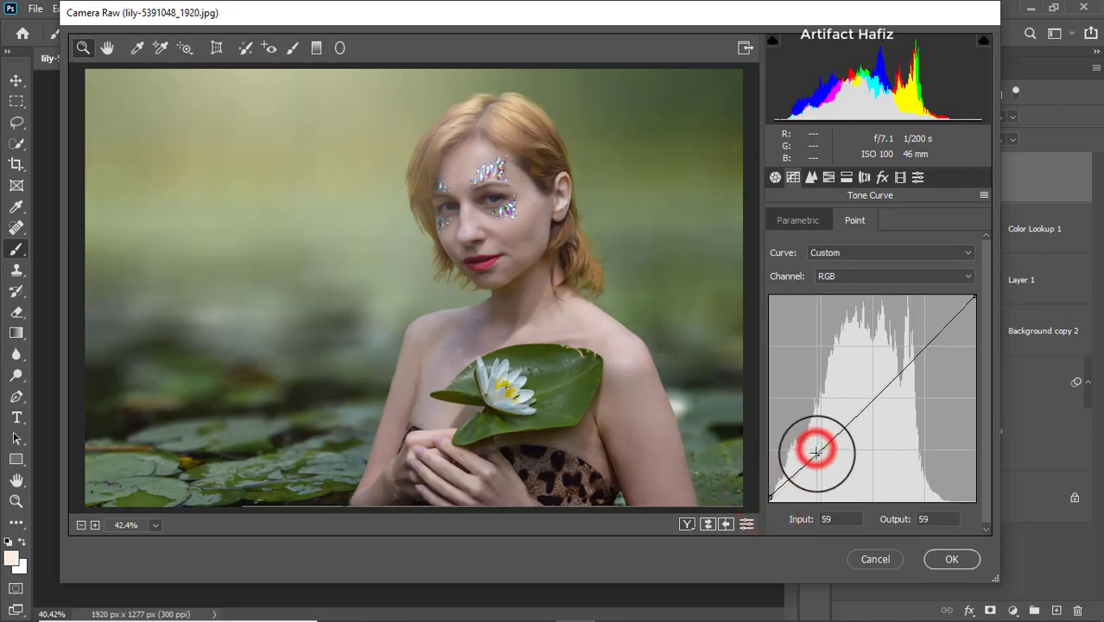
left_click_drag(923, 347, 921, 330)
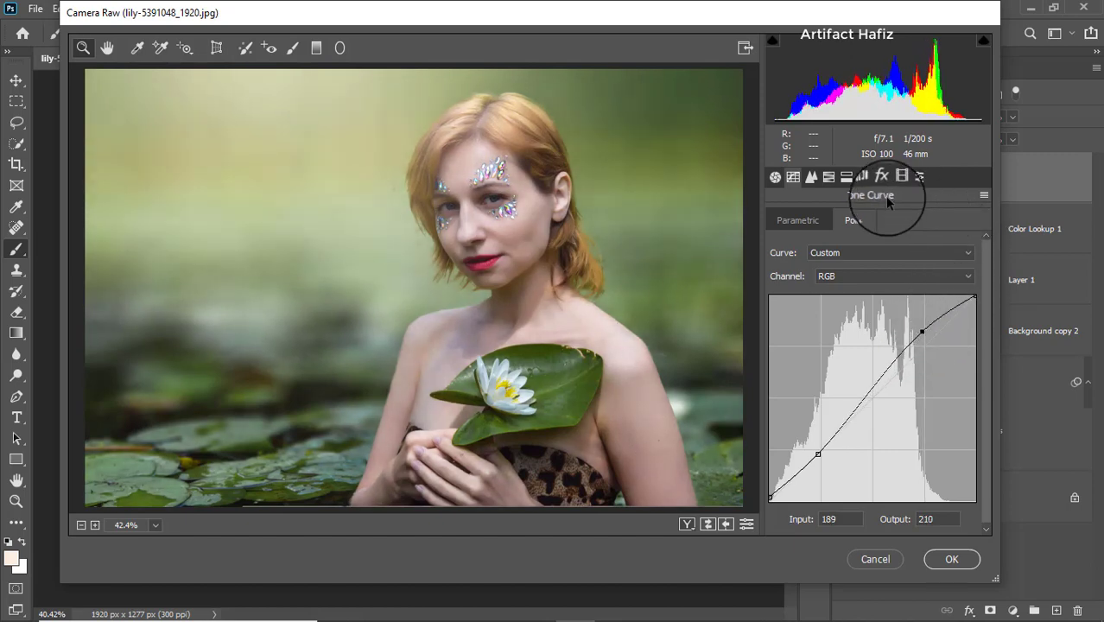
Calibrate Red Primary to Hue -7, Saturation -22, Green Primary to Hue +33, Saturation +33, and Blue Primary Saturation to +35, applying the filter.
left_click(900, 179)
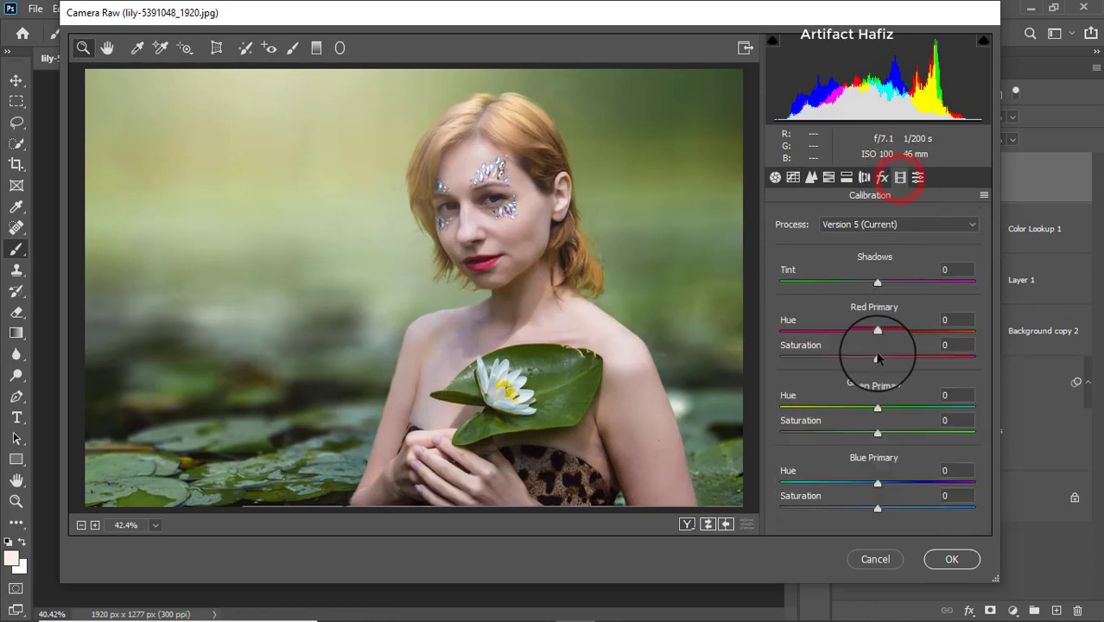
left_click_drag(878, 333, 853, 332)
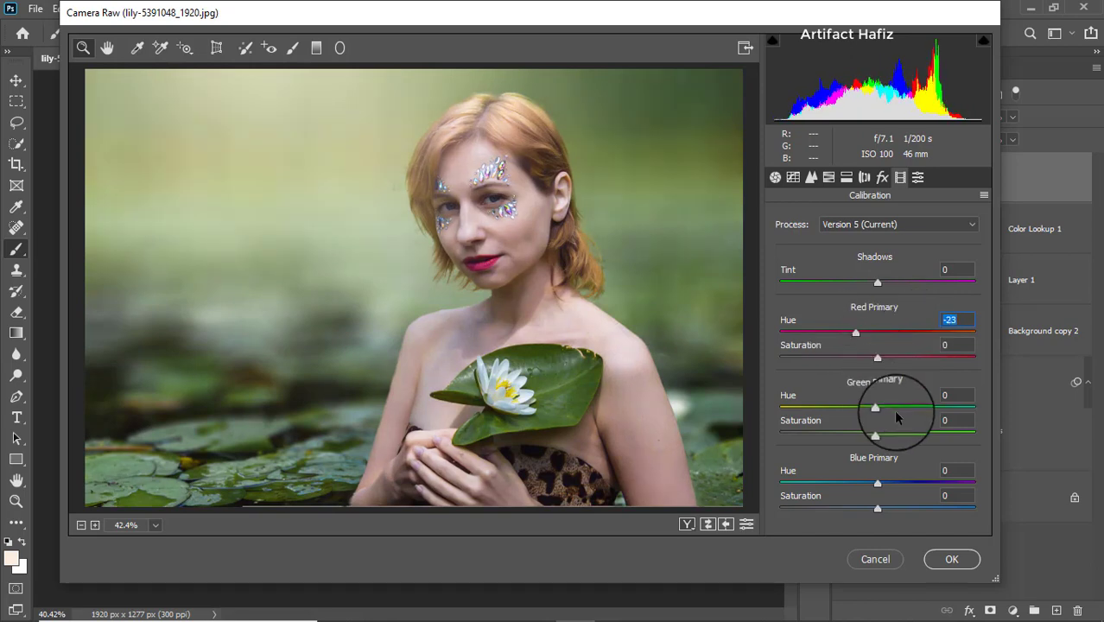
left_click_drag(878, 408, 911, 407)
left_click_drag(853, 331, 855, 358)
left_click_drag(877, 432, 910, 443)
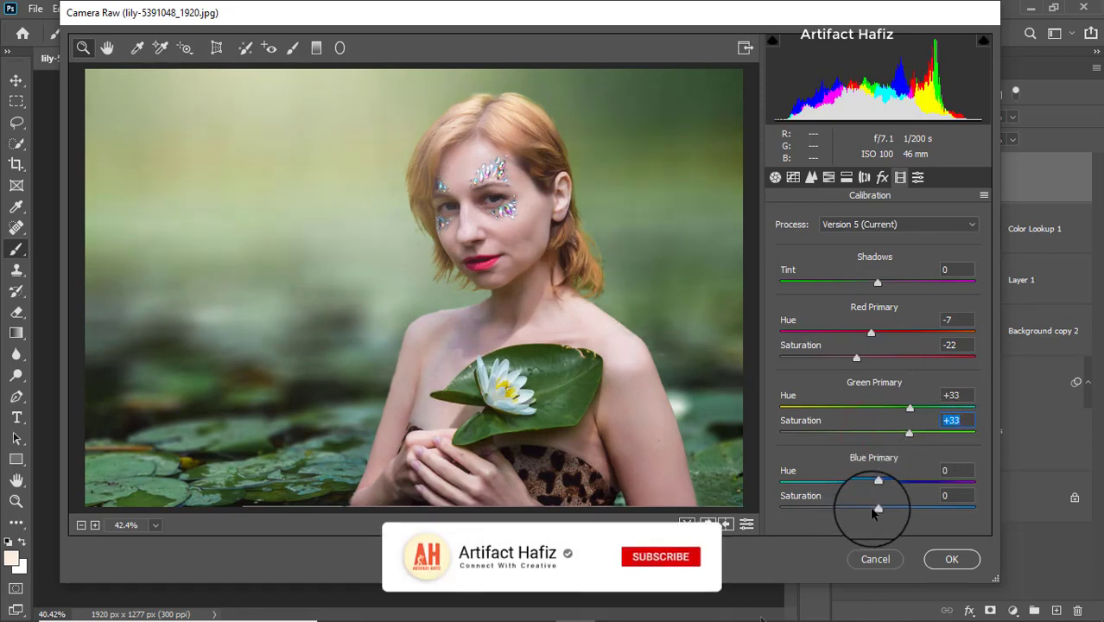
left_click_drag(877, 508, 911, 509)
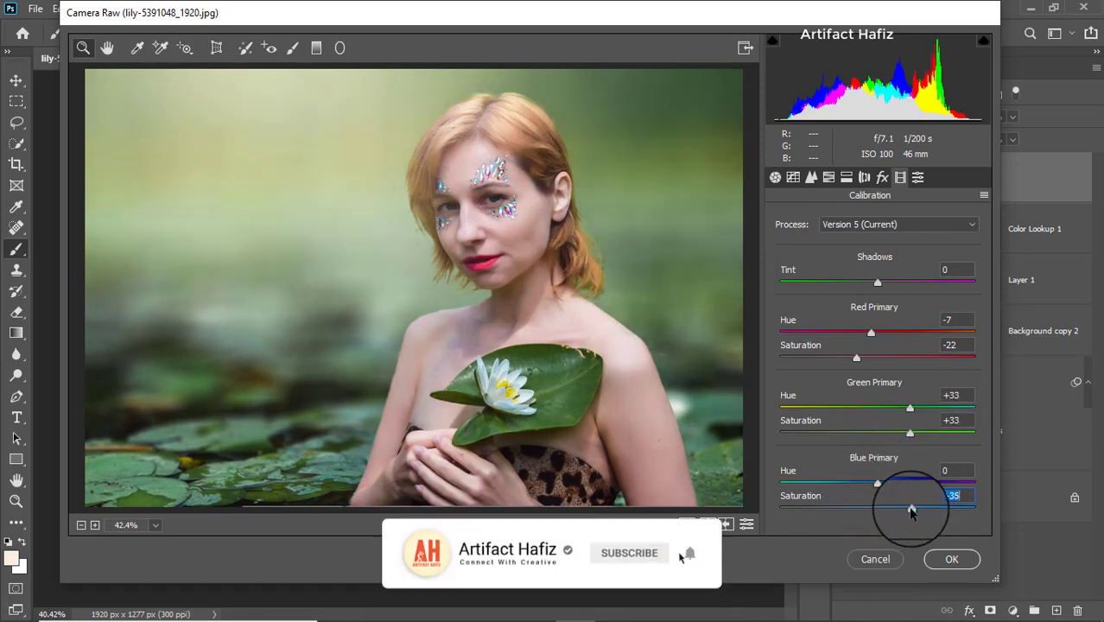
left_click(951, 559)
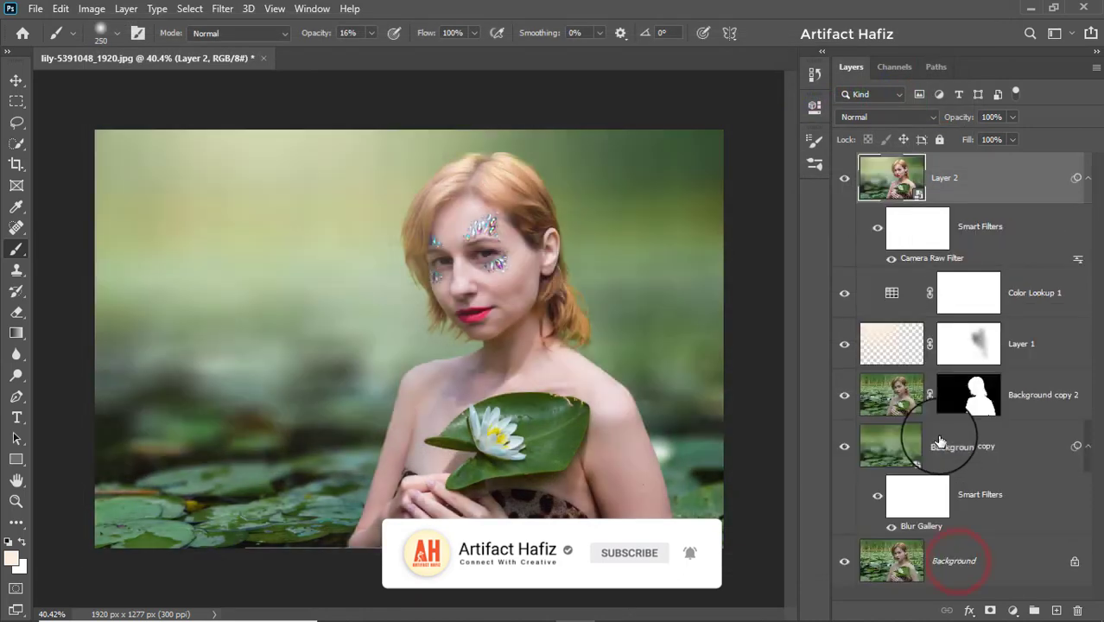
Compare the portrait with and without the Camera Raw grading on Layer 2.
left_click(845, 178)
left_click(845, 178)
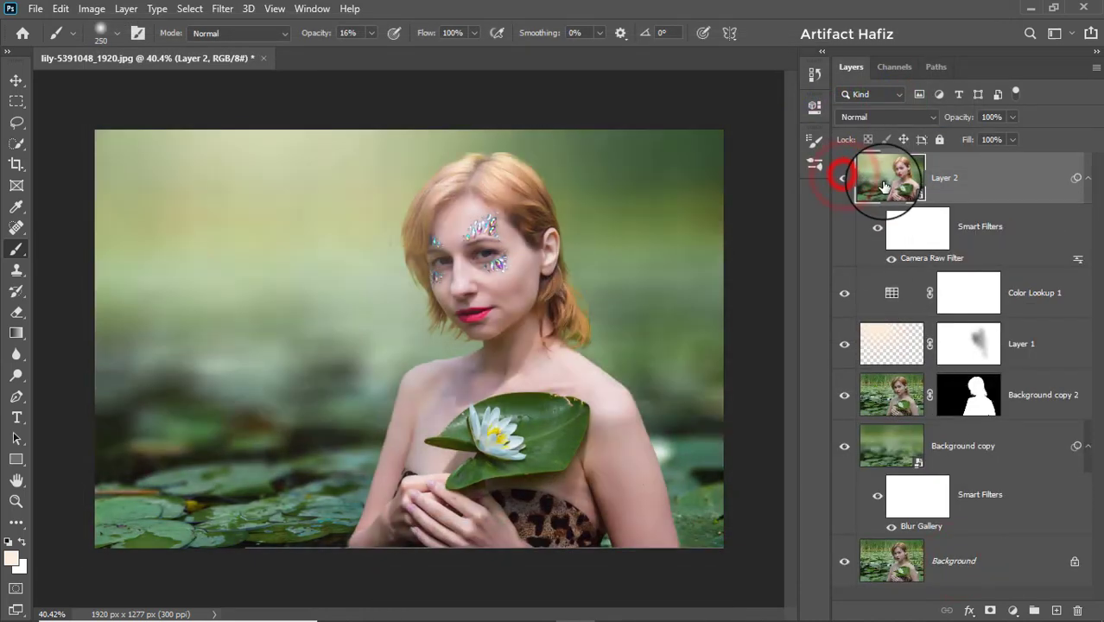
Add a Levels adjustment layer above Layer 2 with the white input level at 244.
left_click(1000, 180)
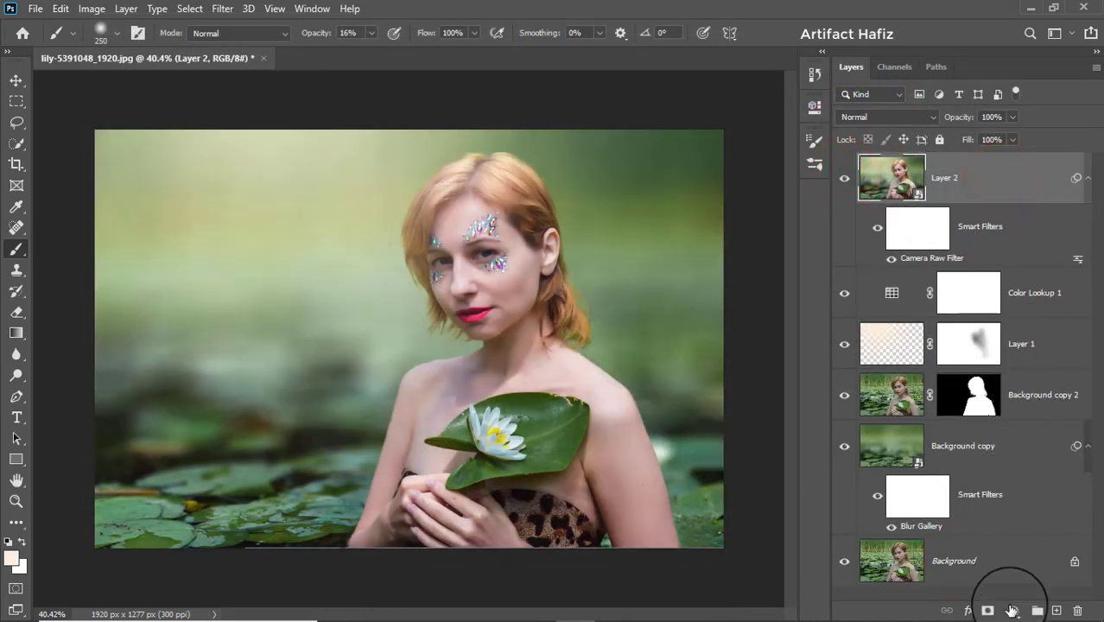
left_click(1012, 611)
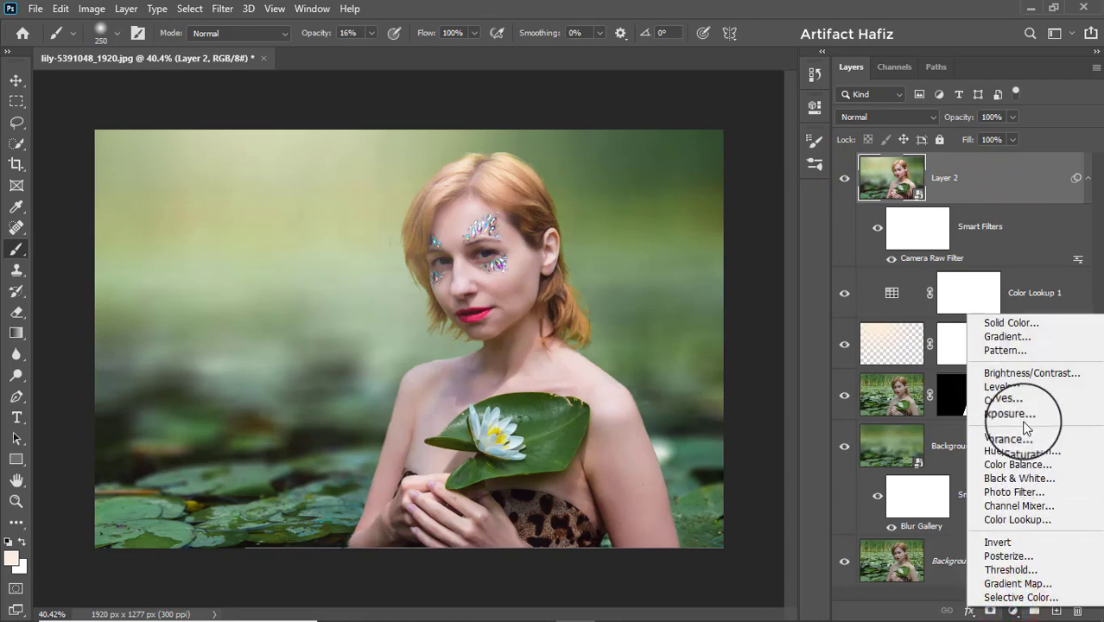
left_click(1002, 385)
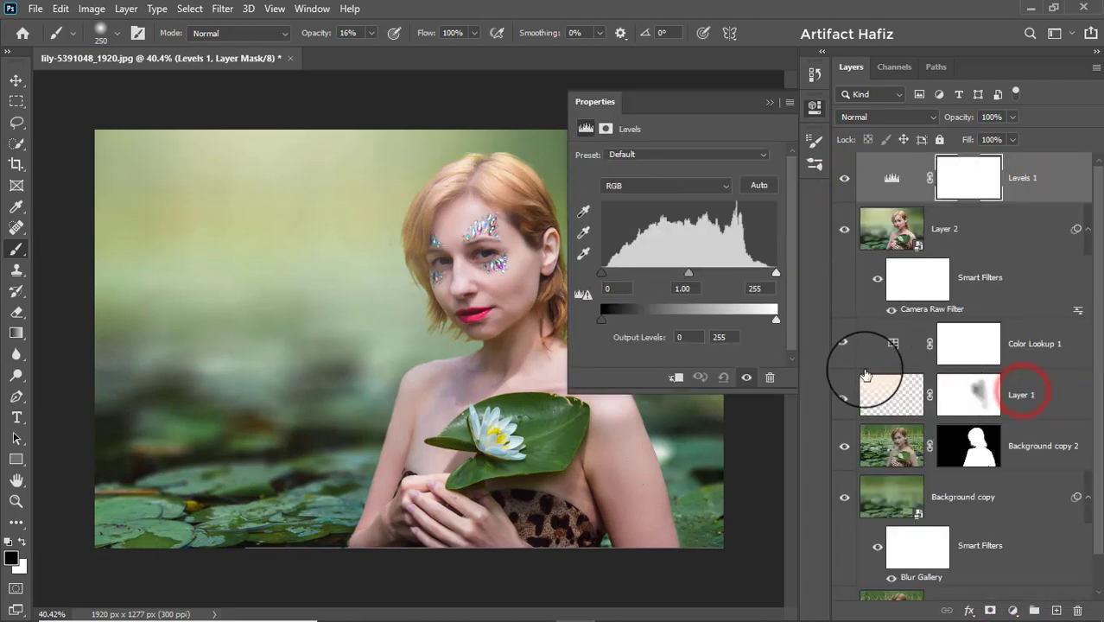
left_click_drag(776, 273, 774, 276)
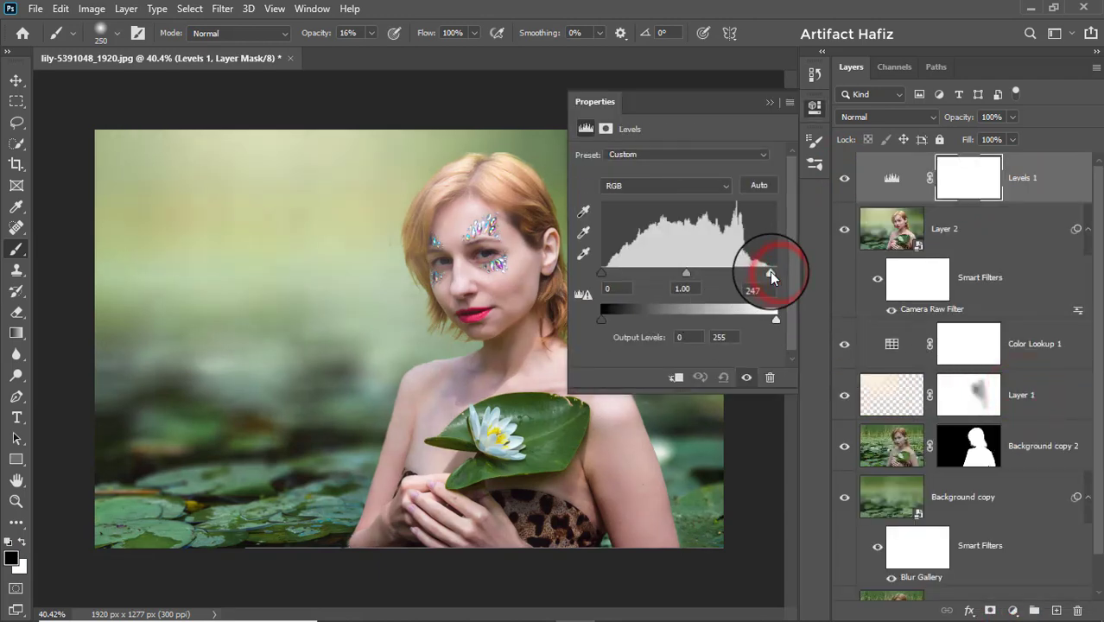
left_click(770, 103)
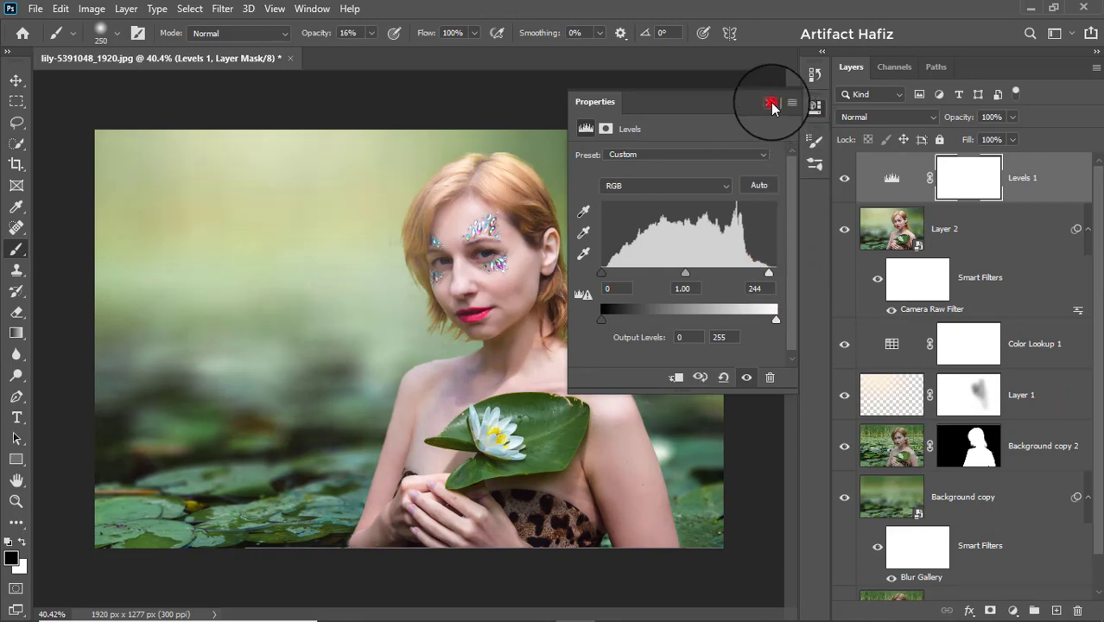
Stamp all visible layers into a new layer above the Levels adjustment and convert it for smart filters.
left_click(1041, 190)
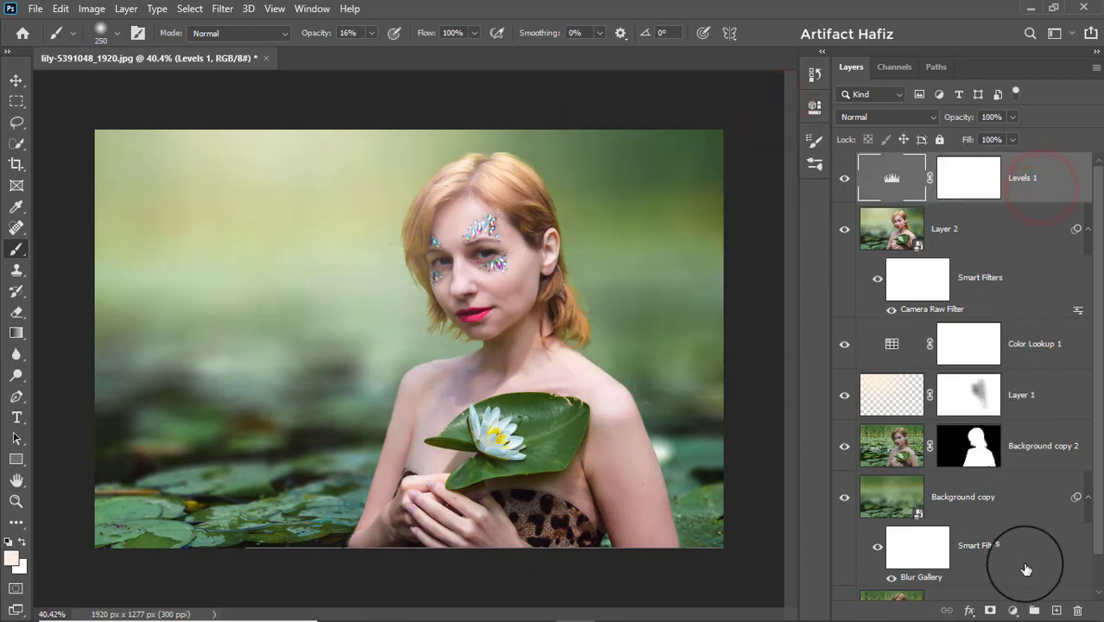
key("ctrl")
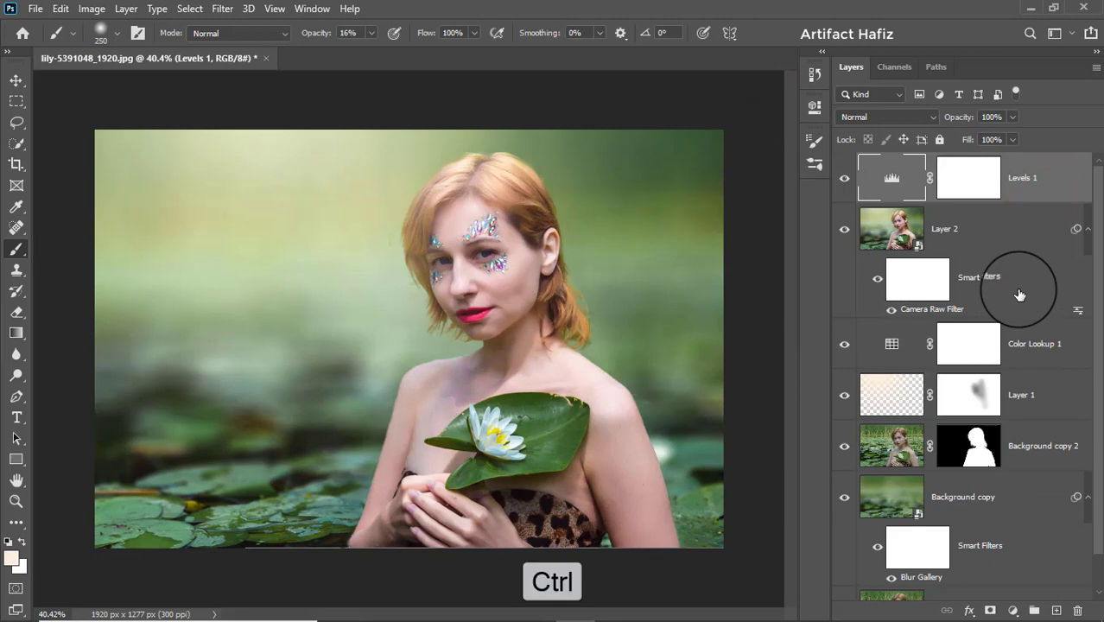
key("ctrl+shift+alt+e")
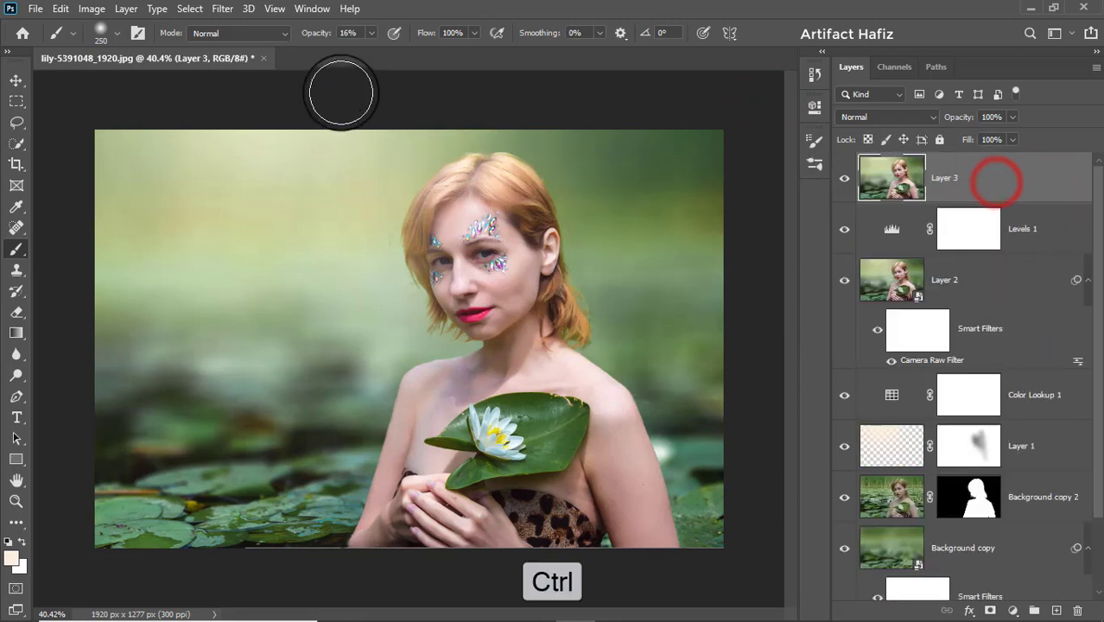
left_click(222, 9)
left_click(229, 52)
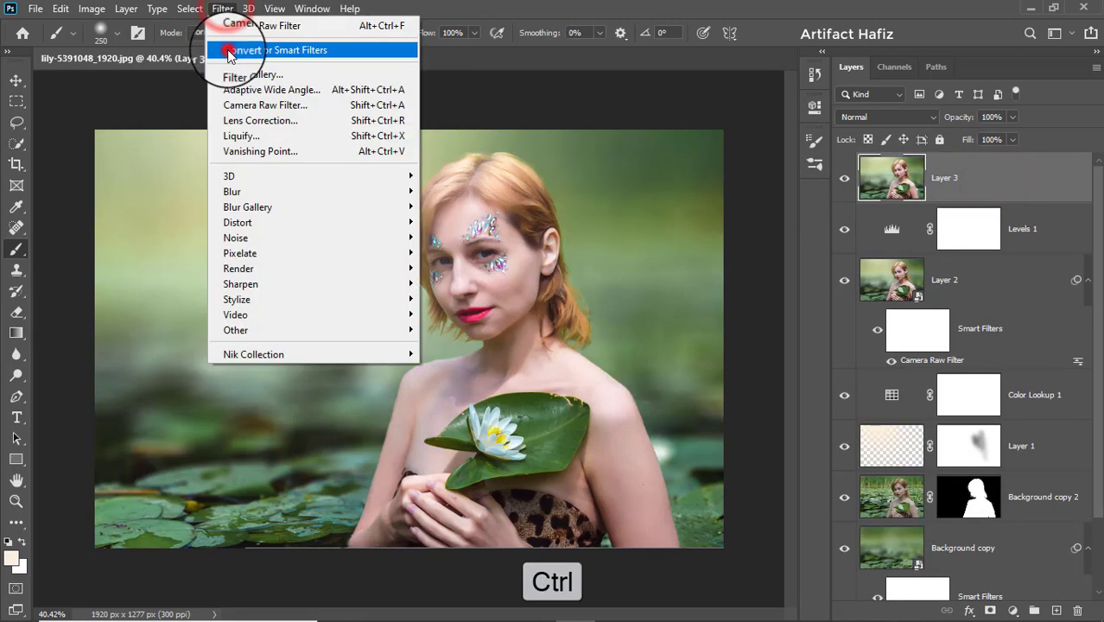
Apply the Camera Raw Filter to Layer 3 with Exposure -0.30, Contrast -3, Highlights -9 and Whites +19.
left_click(222, 9)
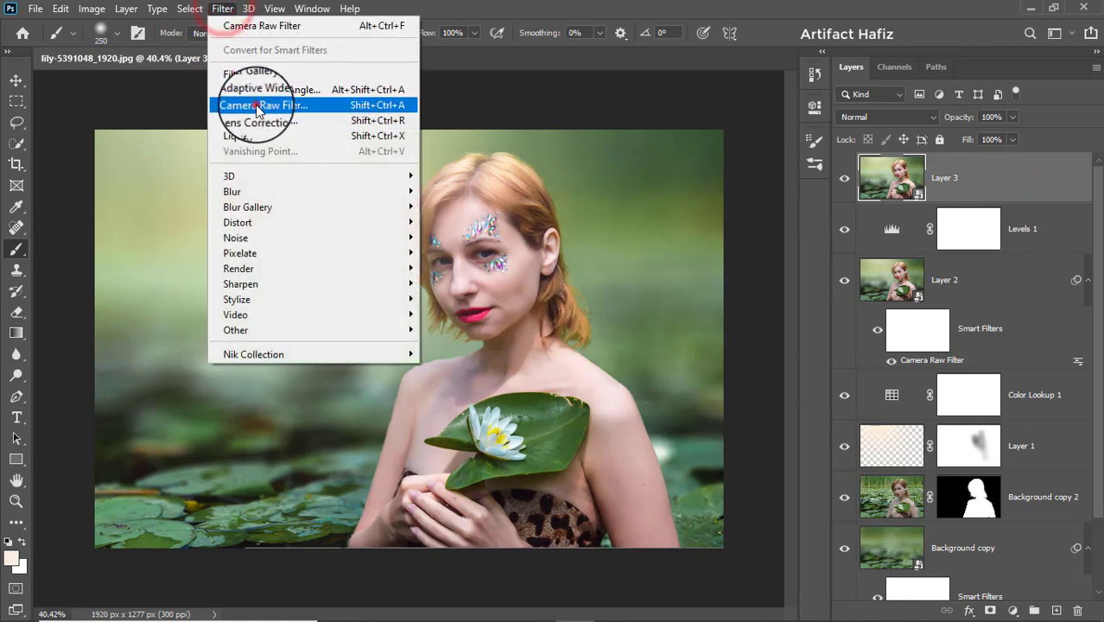
left_click(256, 105)
scroll(892, 385, "down", 1)
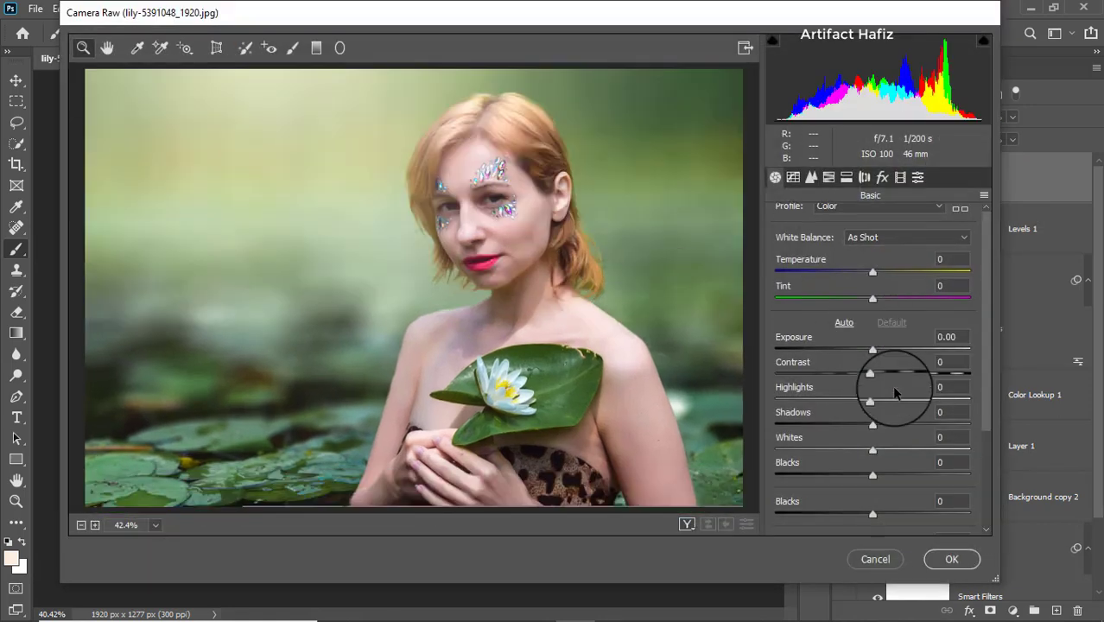
left_click_drag(871, 350, 867, 352)
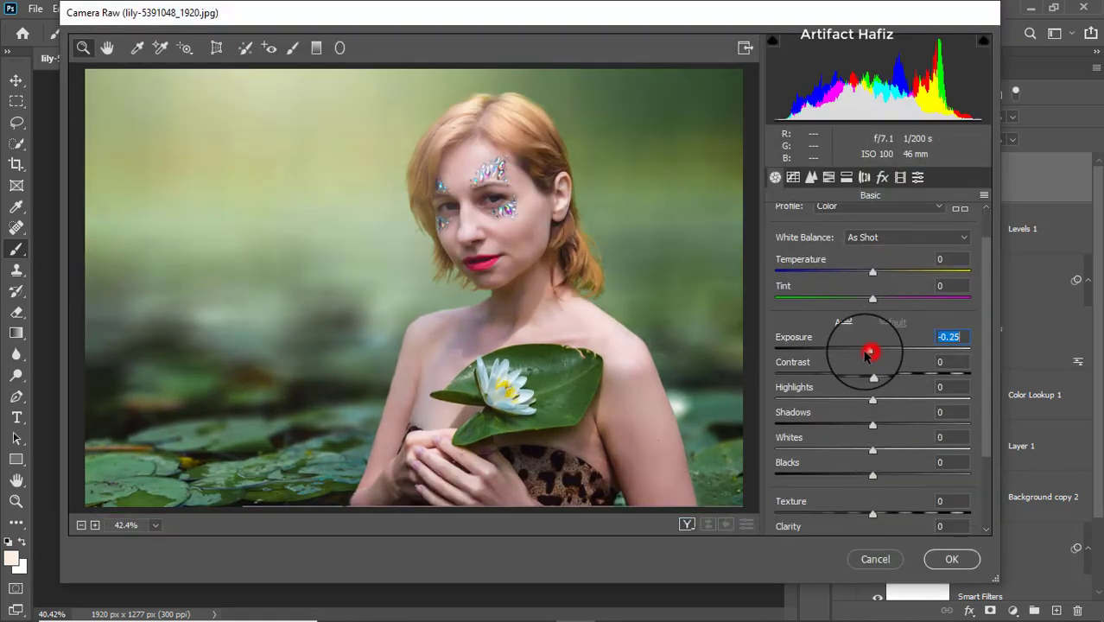
mouse_move(873, 449)
left_mouse_down()
mouse_move(905, 451)
mouse_move(879, 454)
left_mouse_up()
left_click_drag(872, 373, 863, 401)
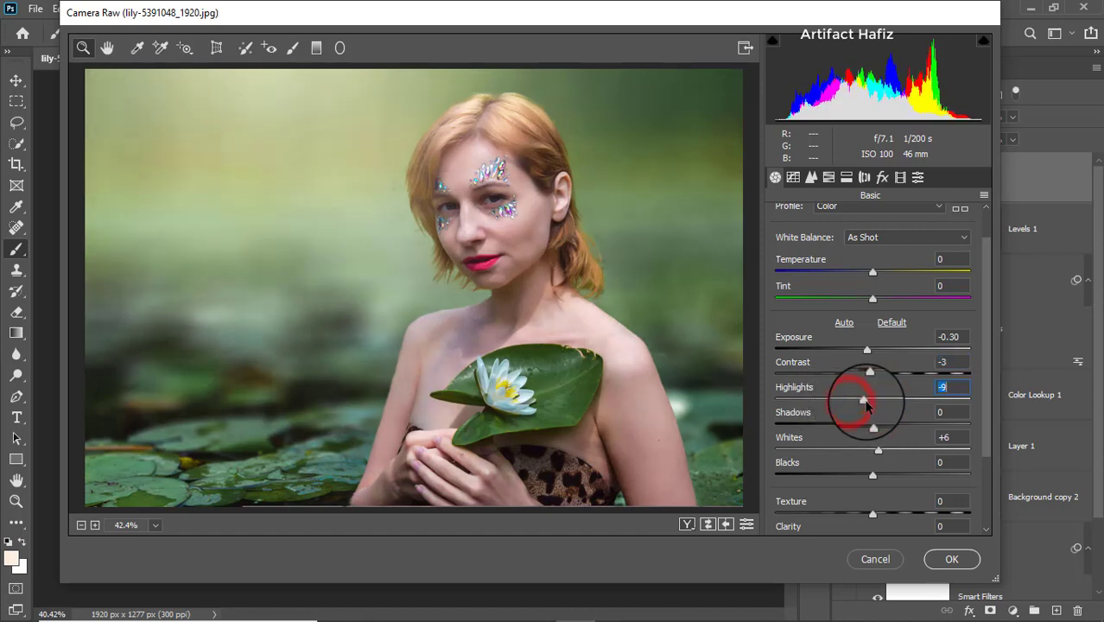
left_click_drag(878, 451, 892, 454)
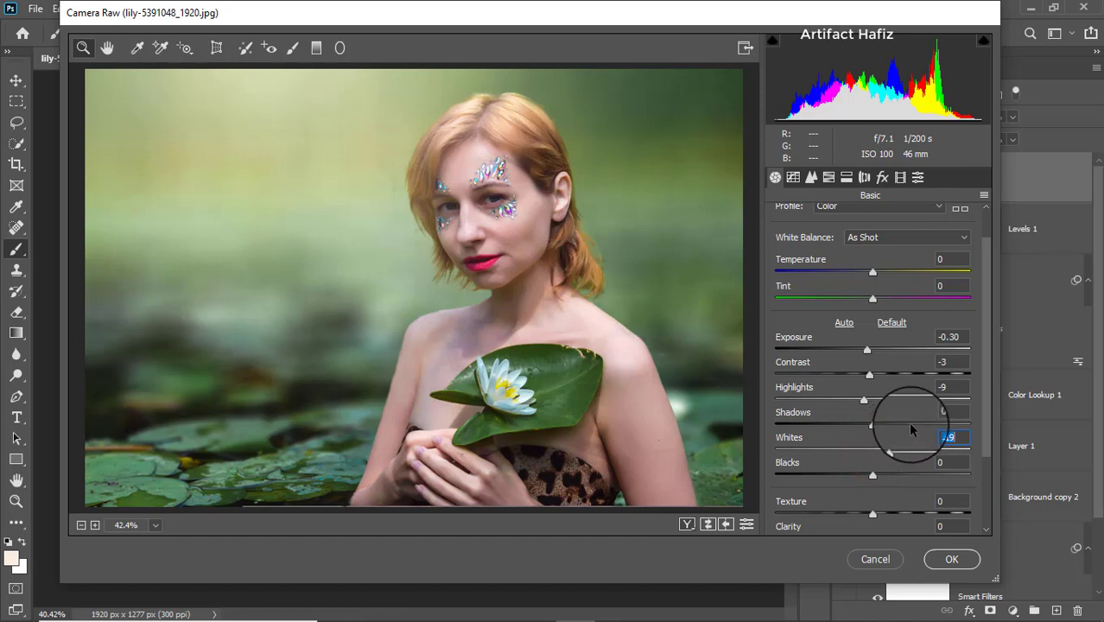
left_click(934, 563)
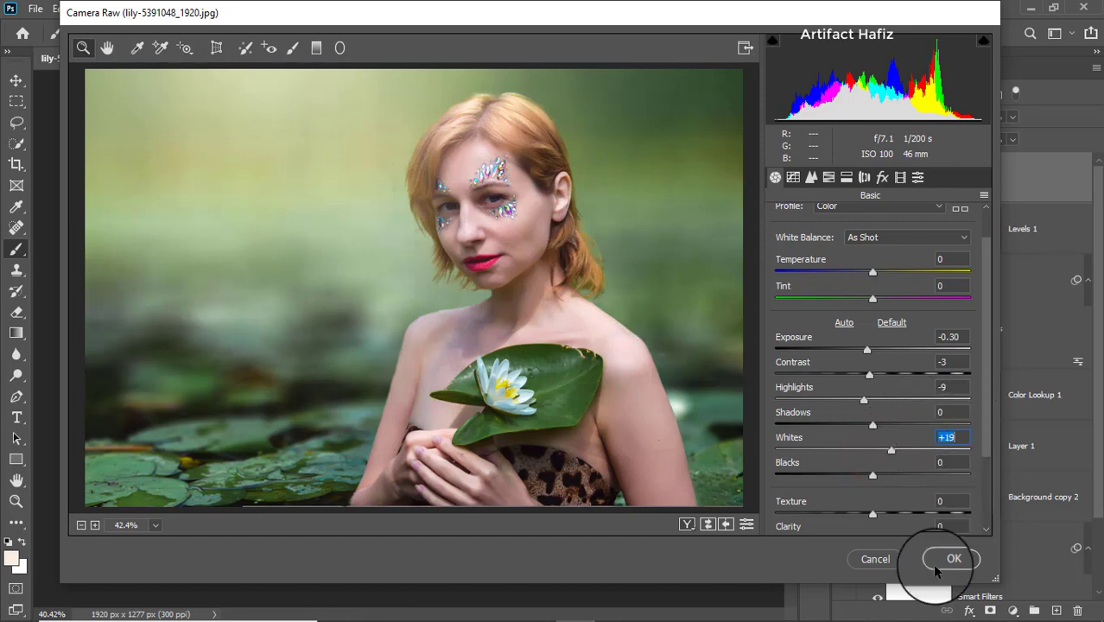
left_click(942, 558)
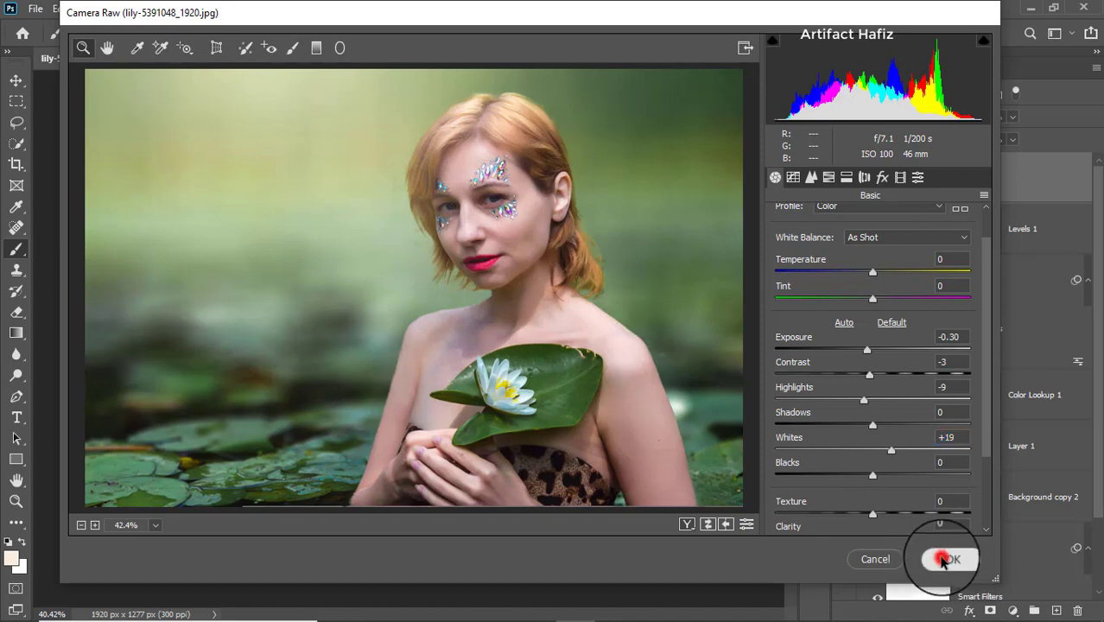
Compare the finished edit with the original photo by showing only the Background layer and restoring the others.
scroll(850, 423, "down", 3)
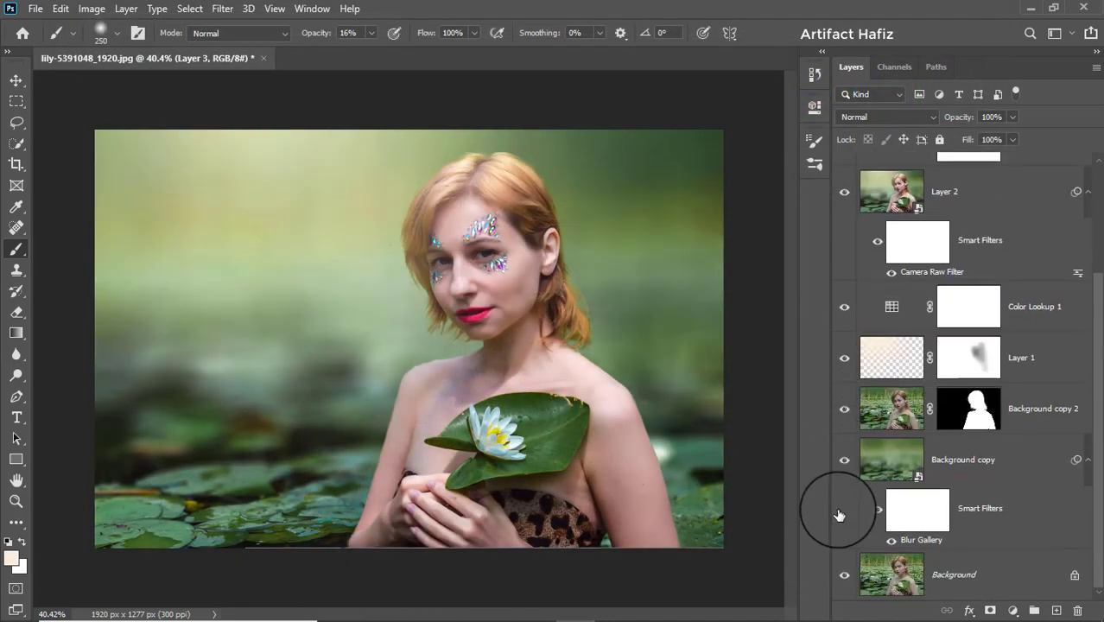
key("alt")
left_click(845, 578, "alt")
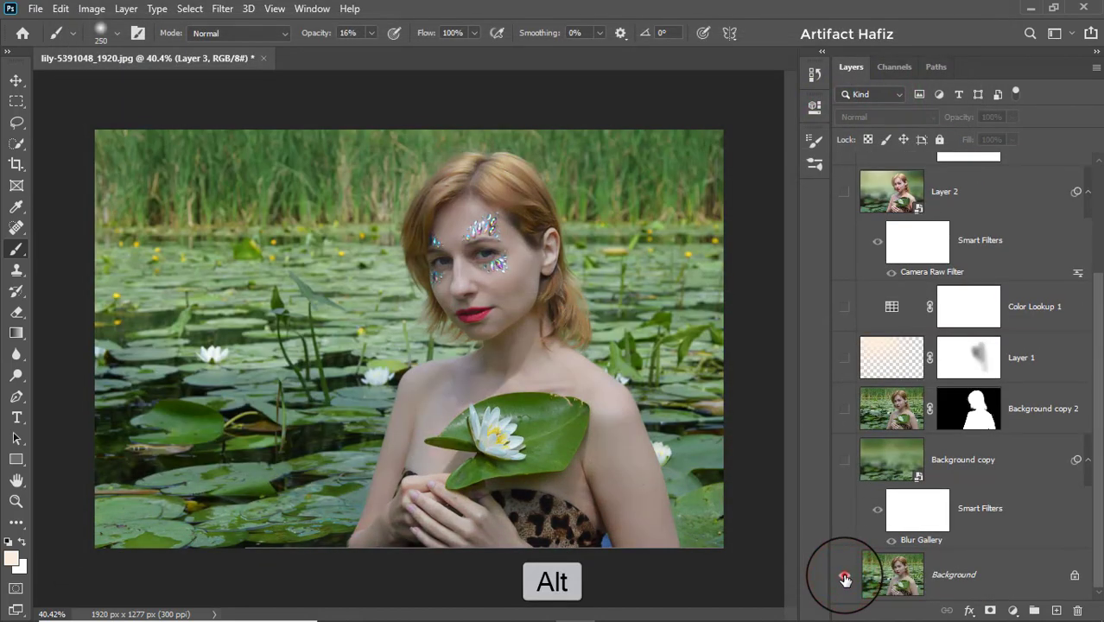
left_click(845, 578, "alt")
left_click(845, 578, "alt")
left_click(845, 578, "alt")
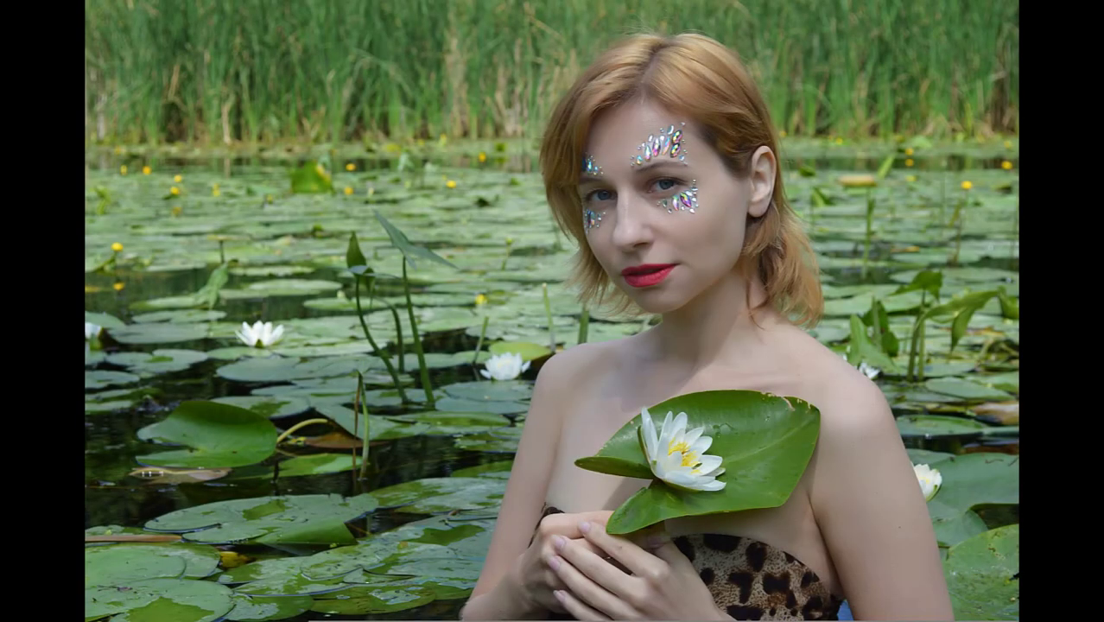